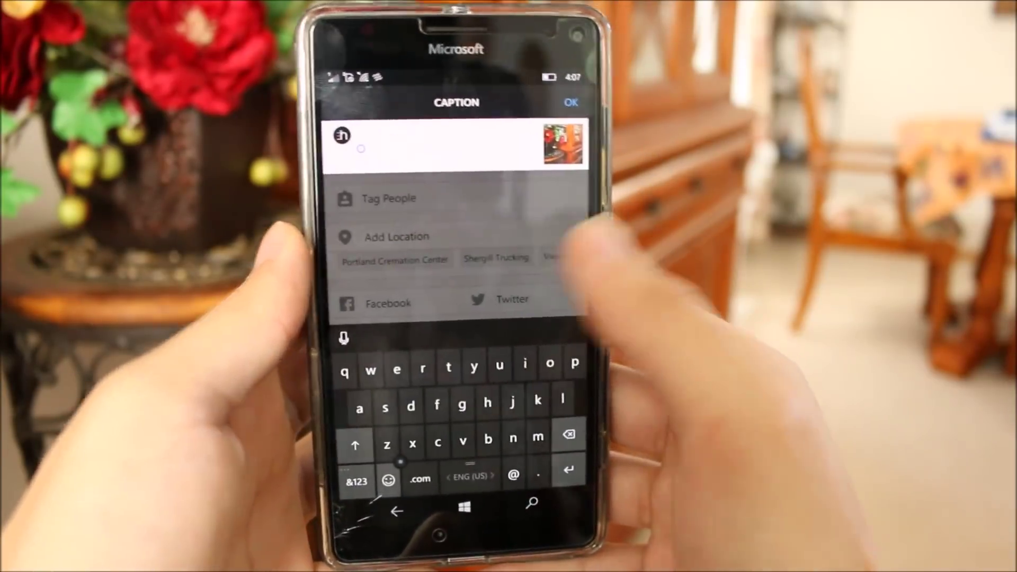
Step: Advance to the setup's country-or-region page with United States selected
type("ufjfheofifje")
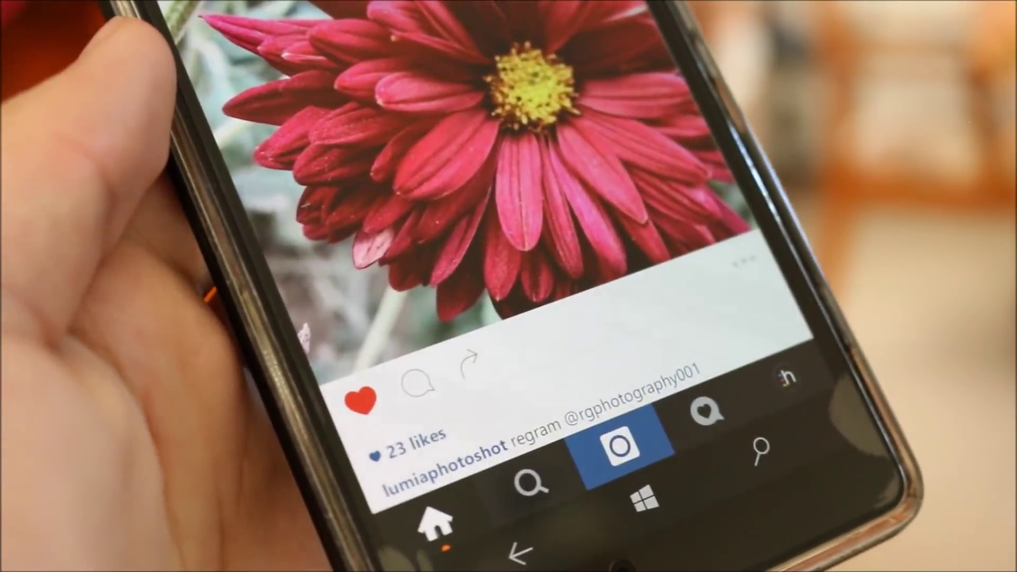
scroll(431, 228, "down", 10)
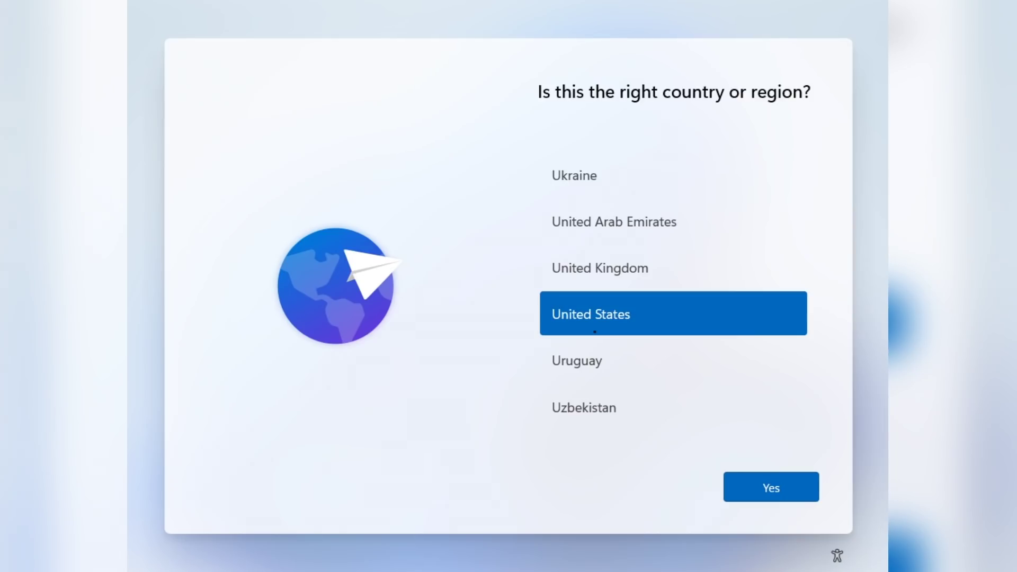
Step: Choose United States as the country or region and confirm it
scroll(735, 318, "down", 4)
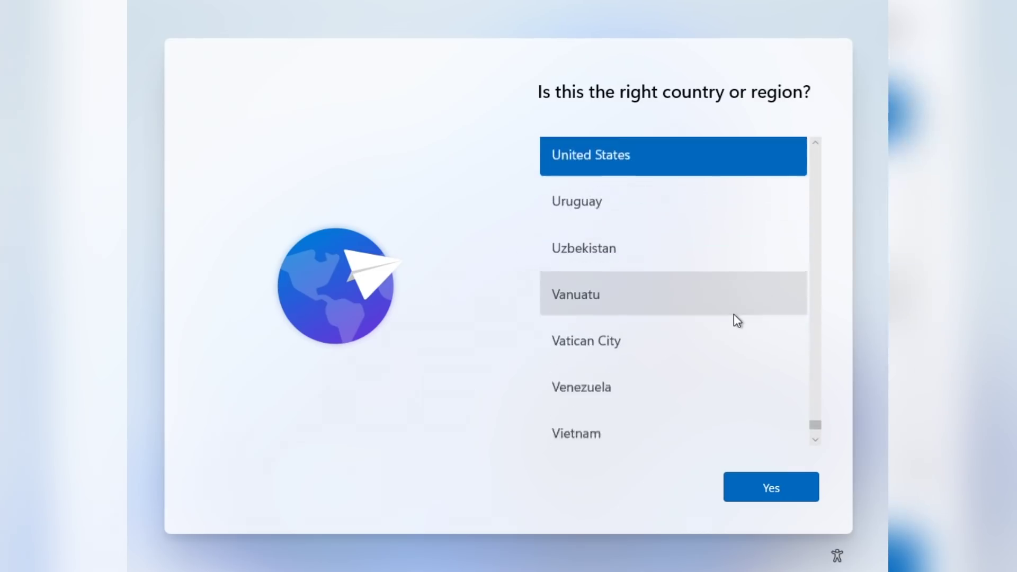
scroll(737, 305, "up", 10)
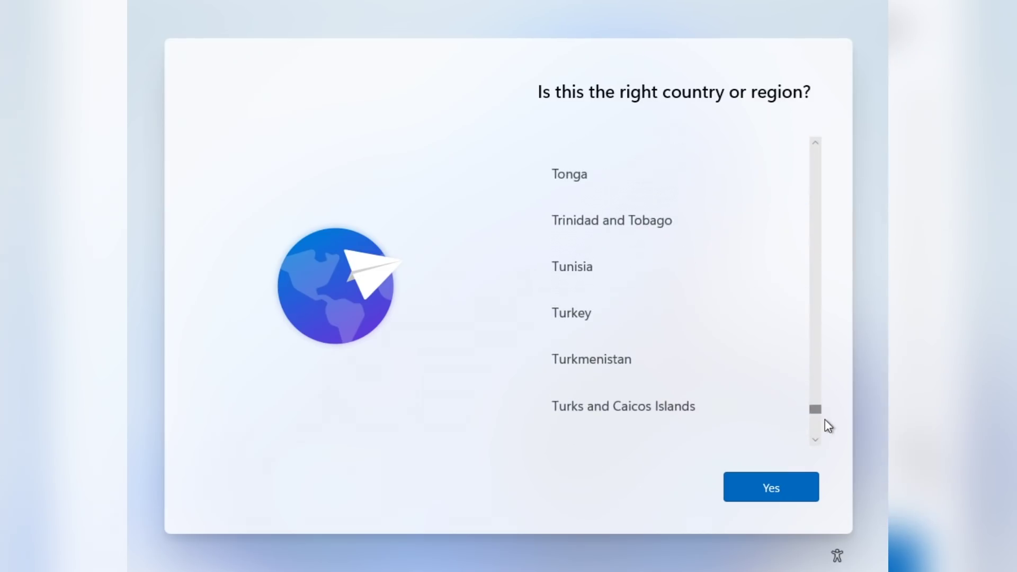
scroll(682, 392, "down", 1)
scroll(682, 392, "down", 12)
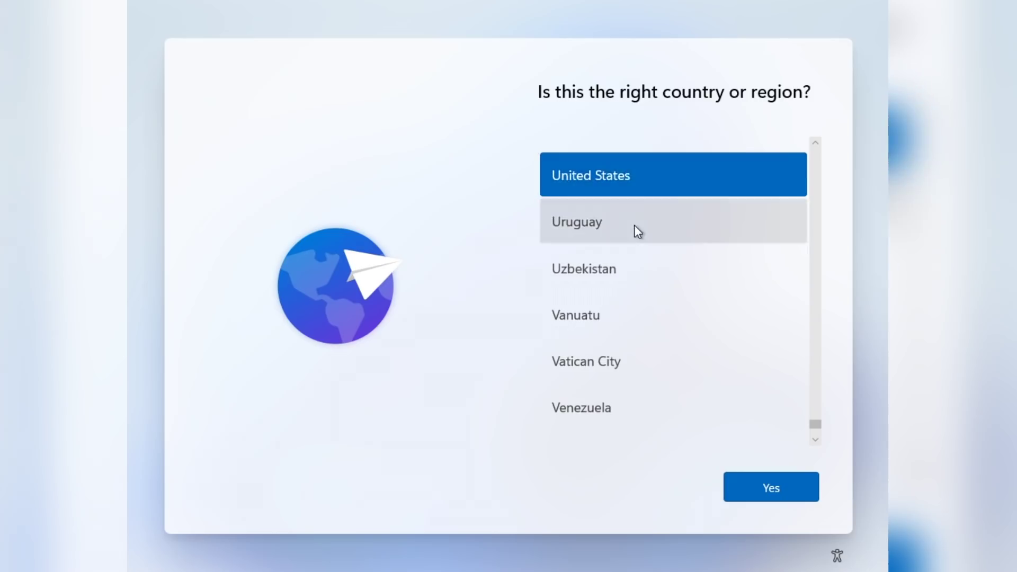
left_click(634, 224)
left_click(634, 176)
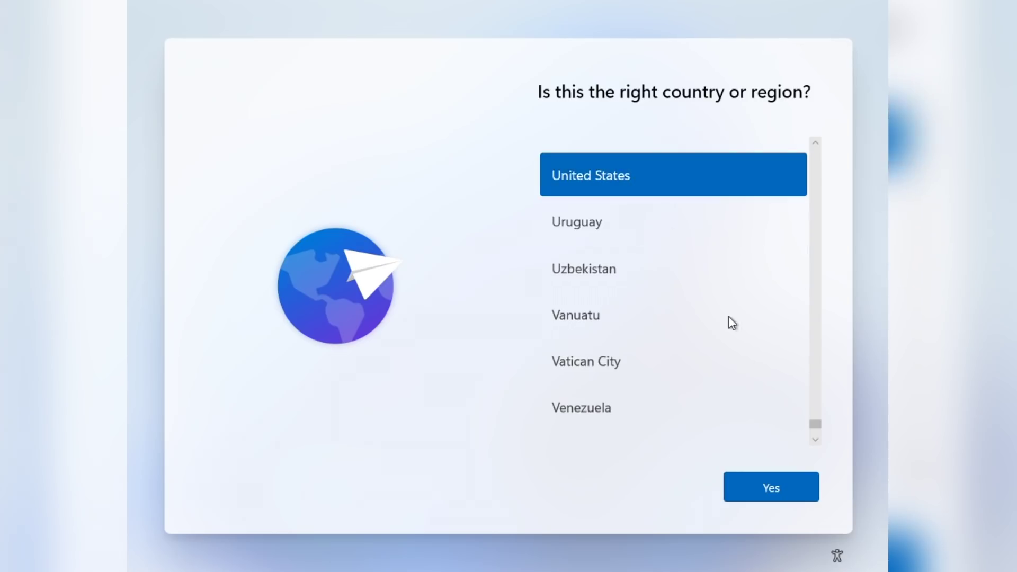
left_click(774, 498)
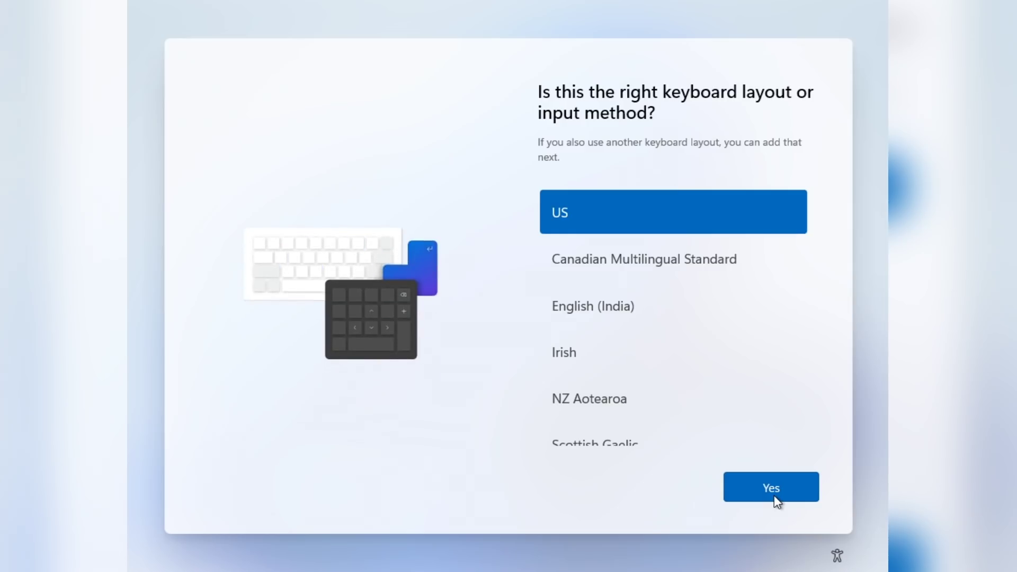
Step: Accept the US keyboard layout and skip adding a second layout
scroll(745, 370, "down", 4)
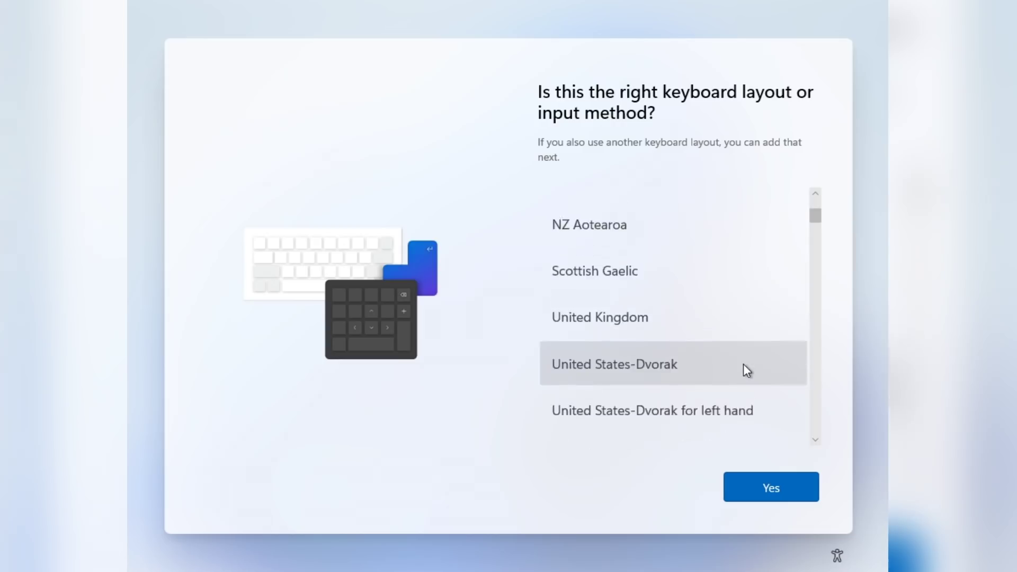
scroll(742, 364, "up", 5)
left_click(791, 496)
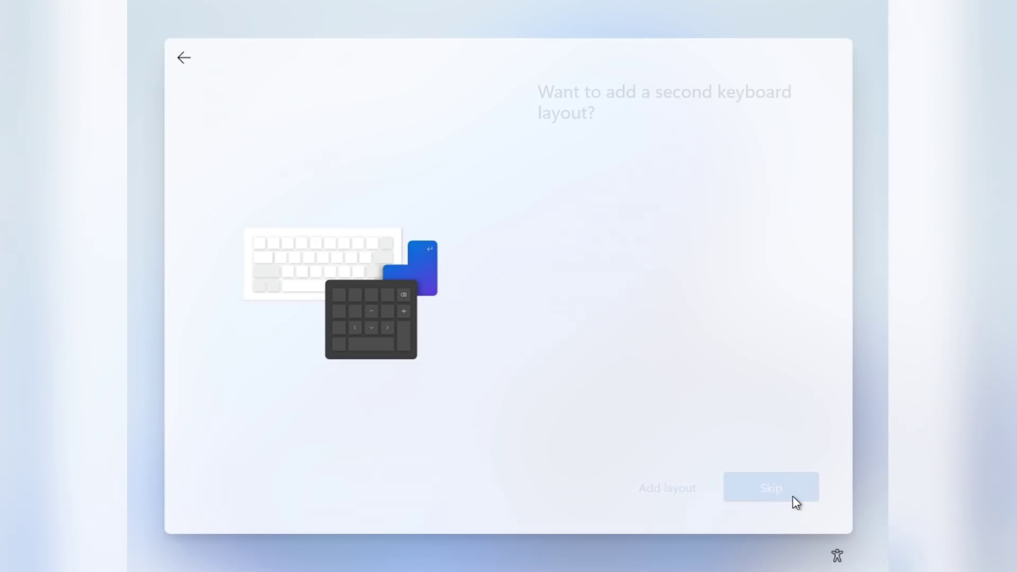
left_click(763, 493)
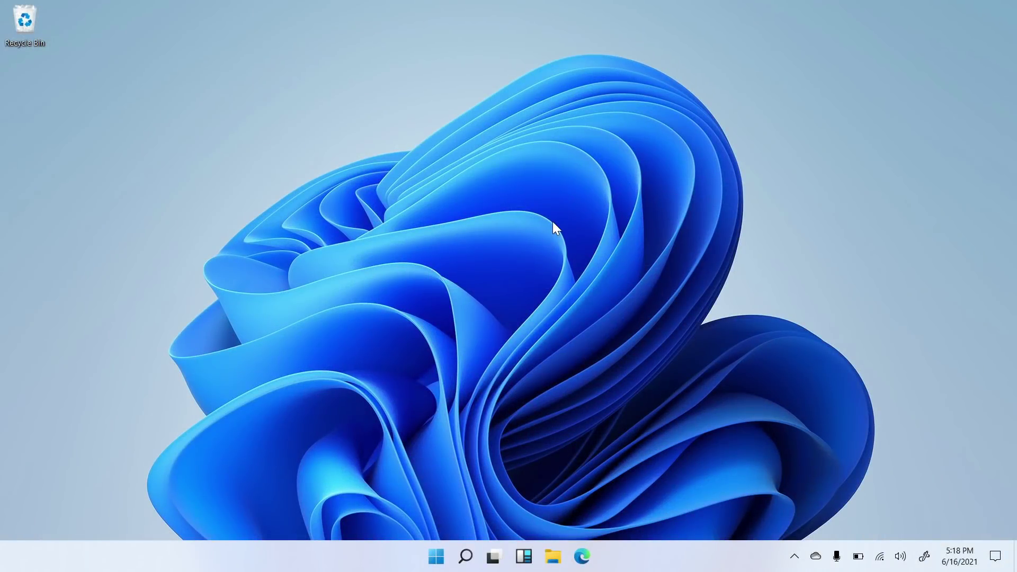
Step: Open the Start menu and start a search from the Start panel
key("super")
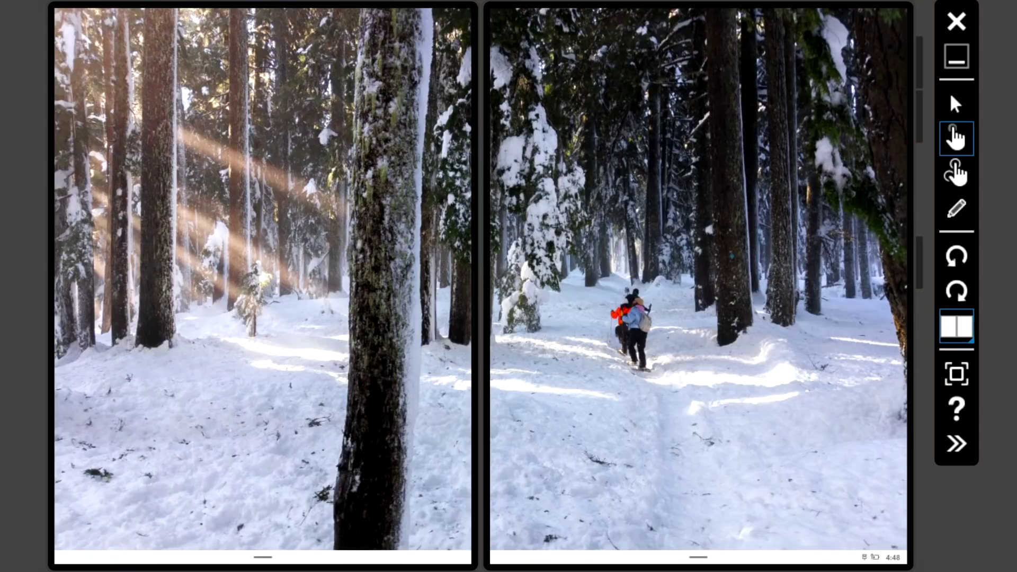
left_click_drag(717, 506, 726, 128)
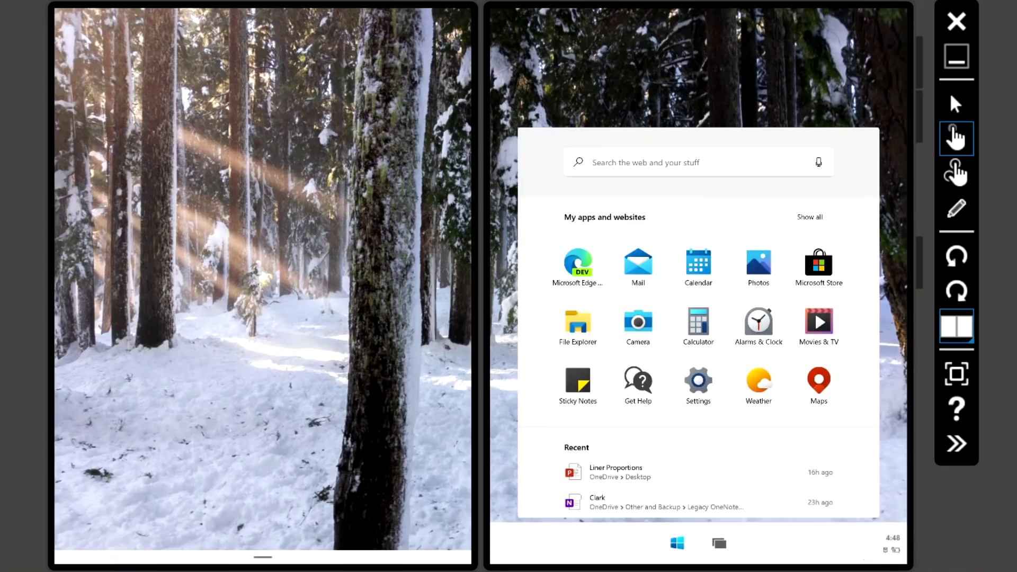
left_click(693, 159)
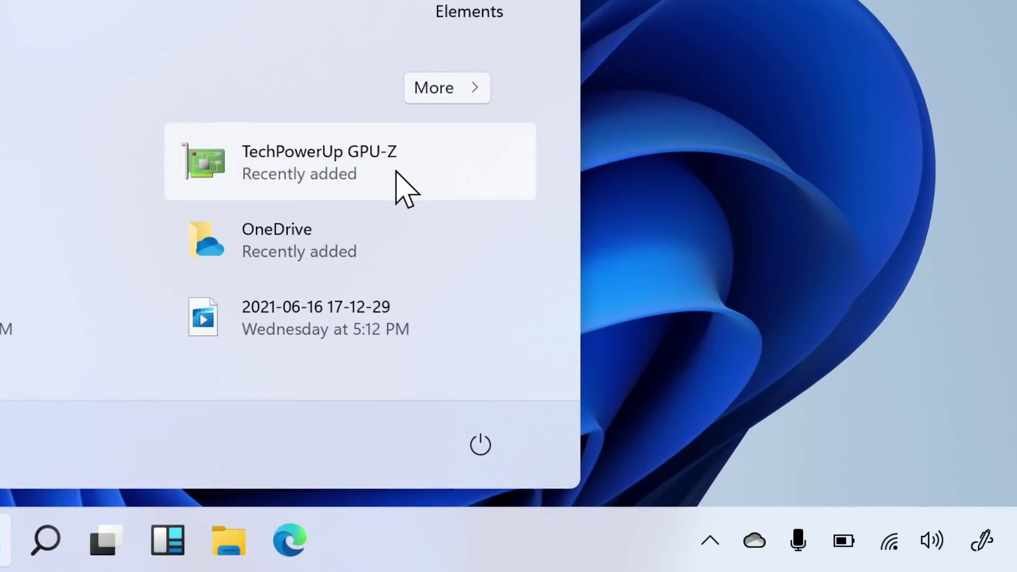
Step: Pin the recommended TechPowerUp GPU-Z to Start, then launch File Explorer
right_click(633, 379)
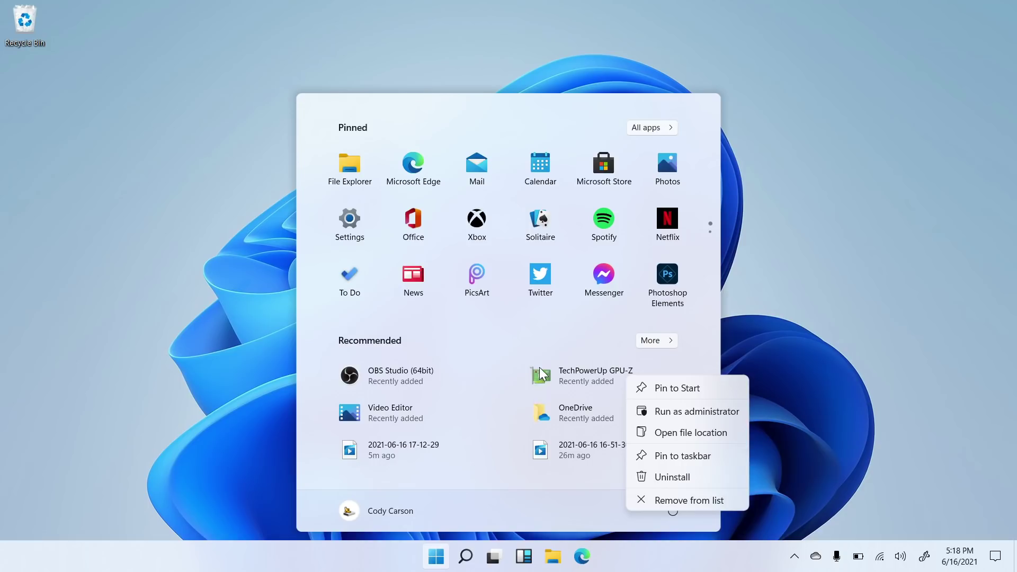
left_click(650, 393)
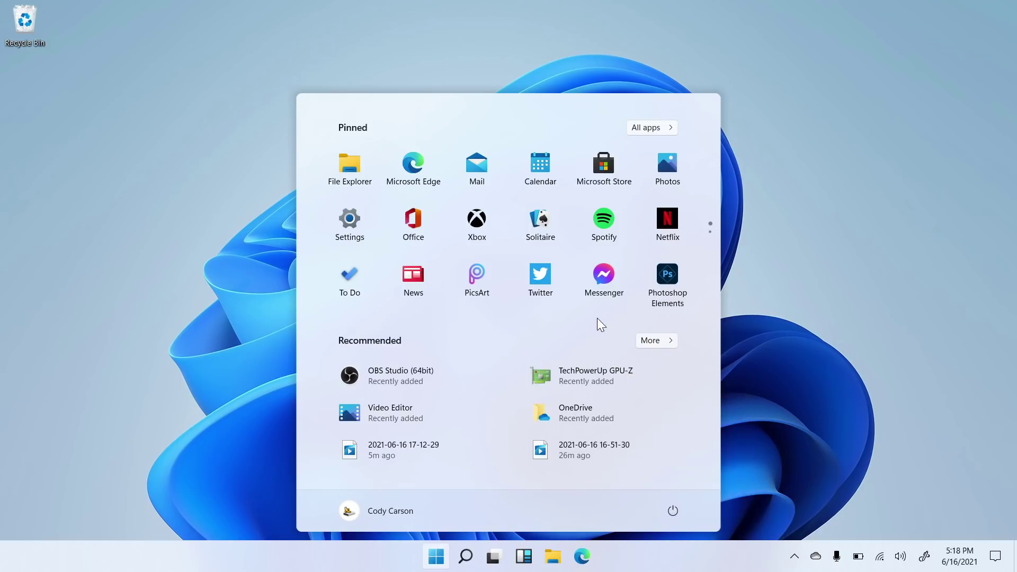
scroll(584, 228, "down", 1)
scroll(583, 228, "up", 1)
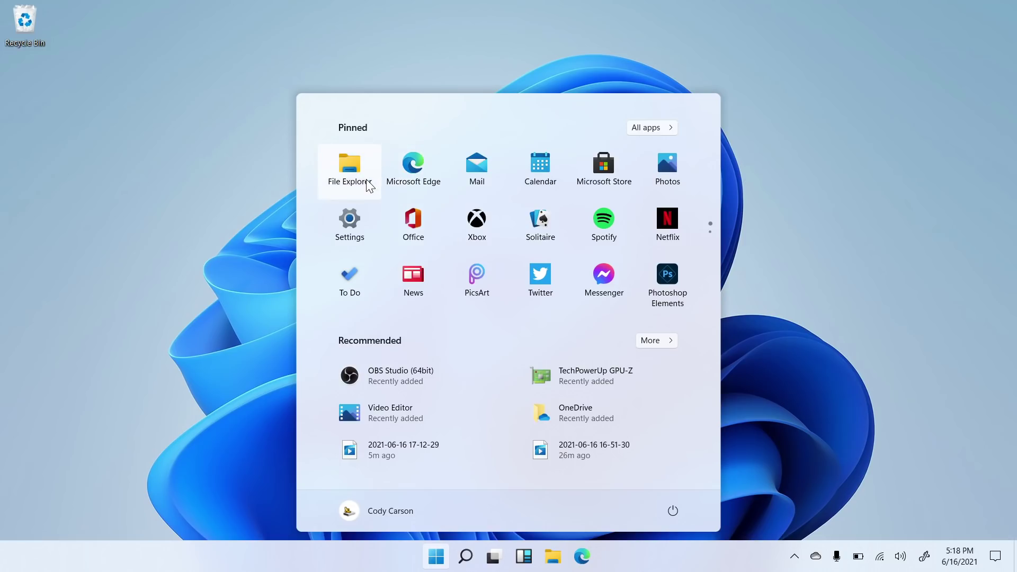
left_click(349, 169)
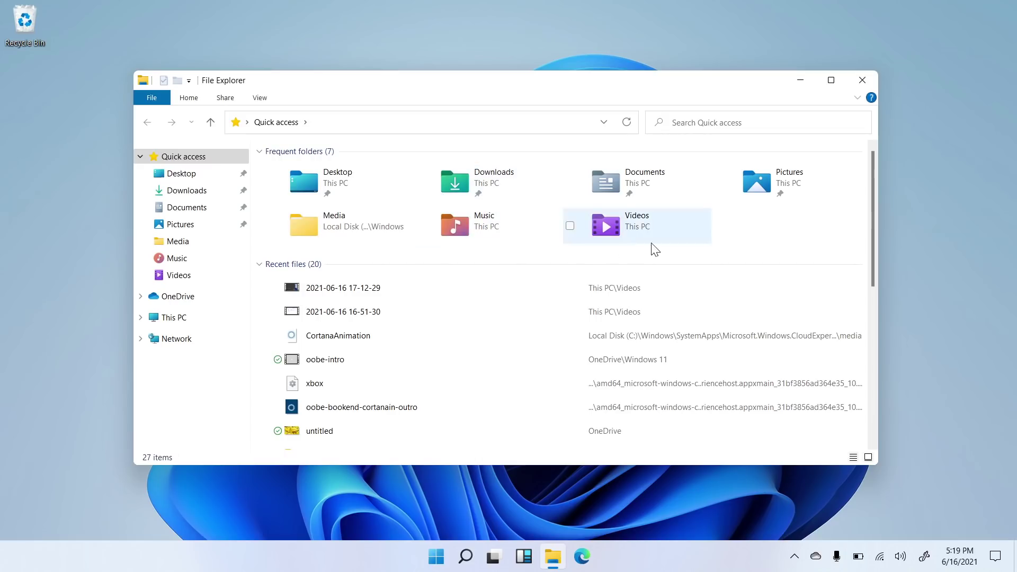
Step: Browse from This PC into Local Disk (C:) and back, leaving nothing selected
left_click(219, 323)
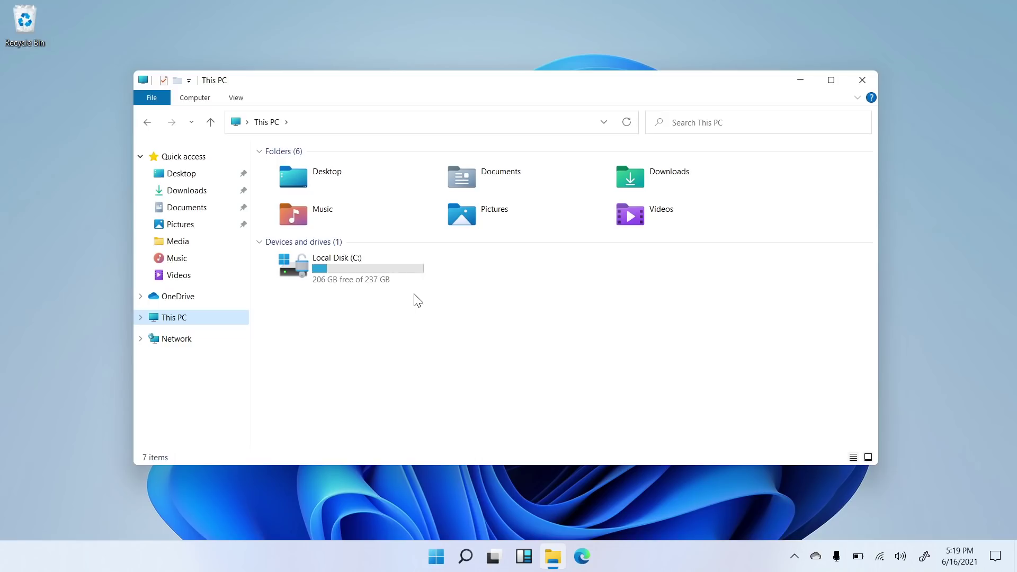
left_click(423, 315)
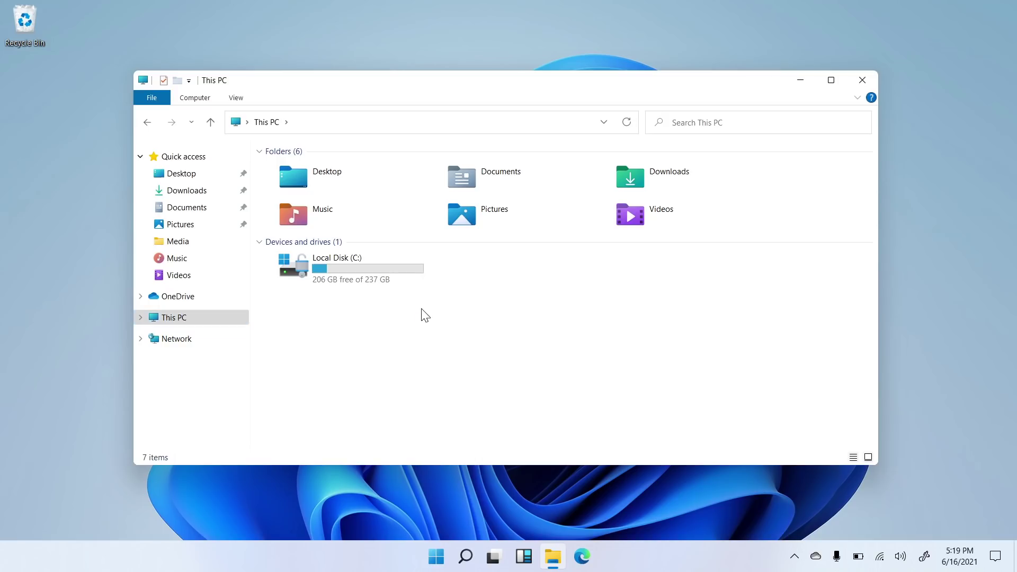
double_click(350, 274)
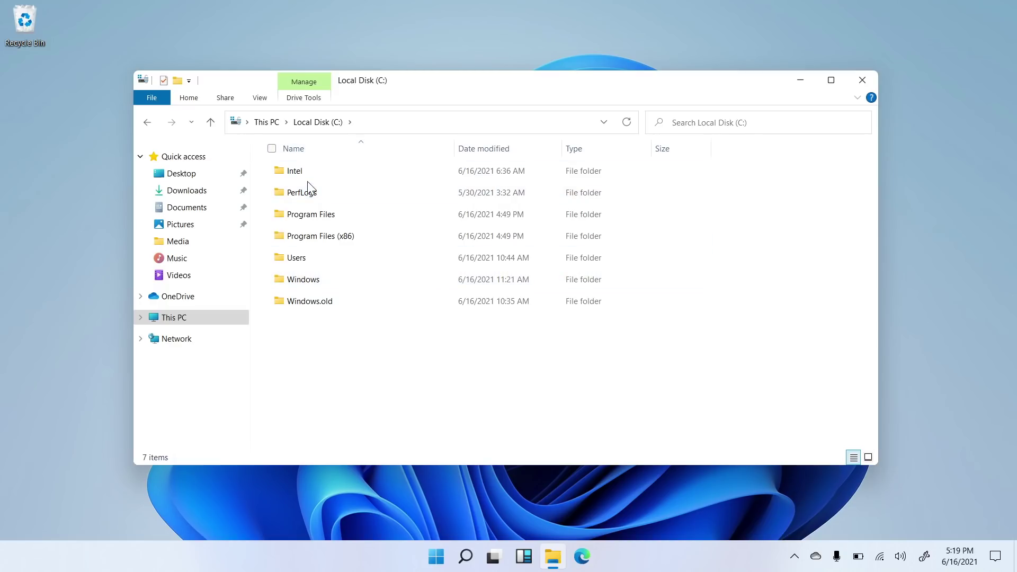
left_click(149, 126)
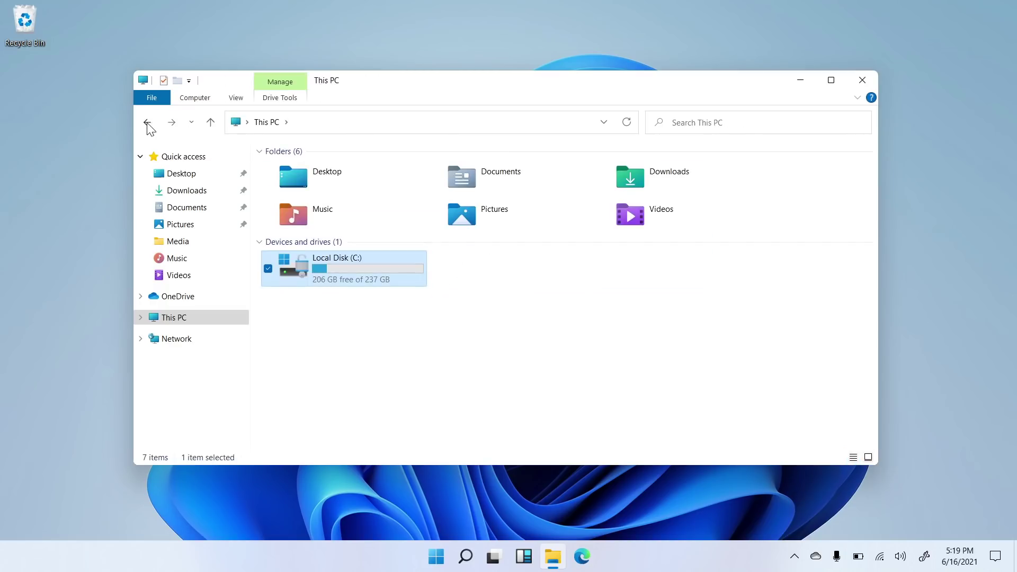
left_click(443, 305)
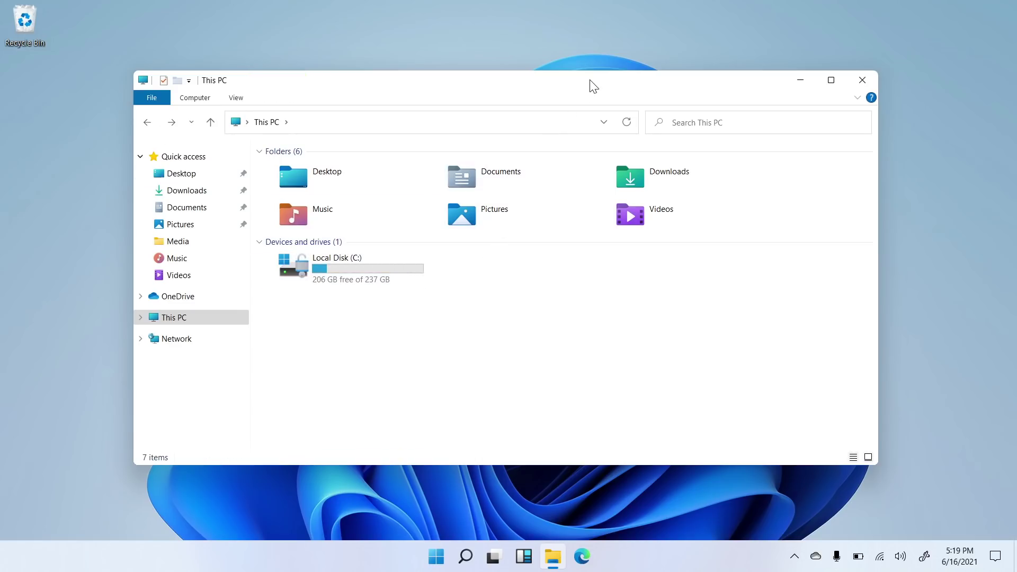
Step: Resize the This PC window and move it slightly right and down
left_click_drag(593, 86, 591, 86)
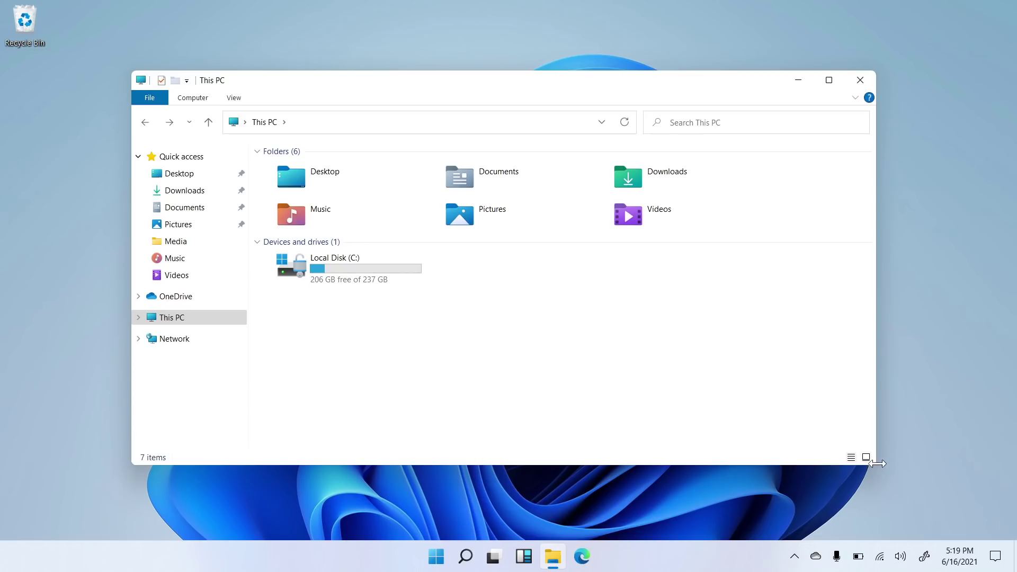
mouse_move(875, 468)
left_mouse_down()
mouse_move(827, 479)
mouse_move(867, 471)
mouse_move(865, 461)
left_mouse_up()
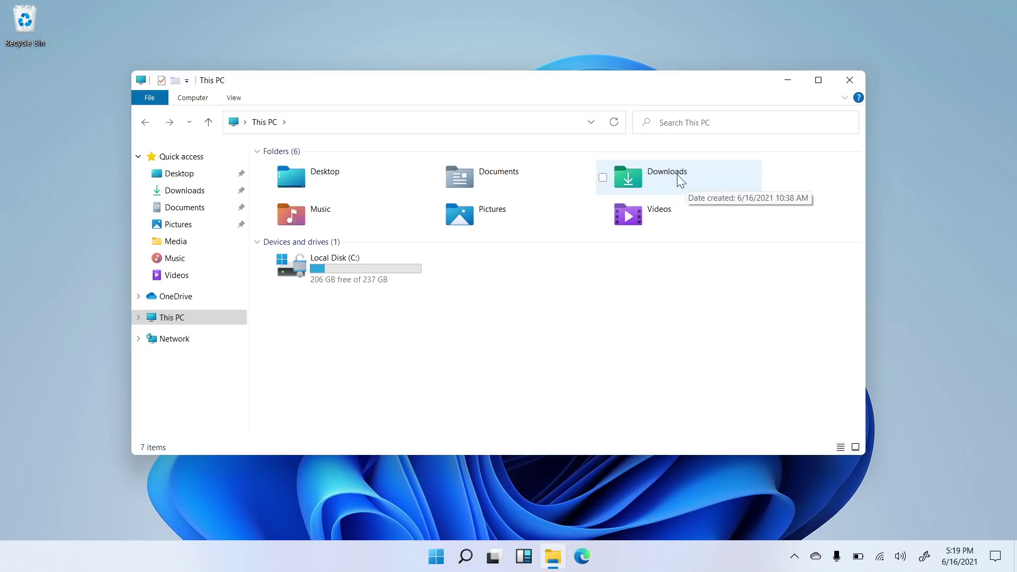
left_click_drag(590, 80, 609, 88)
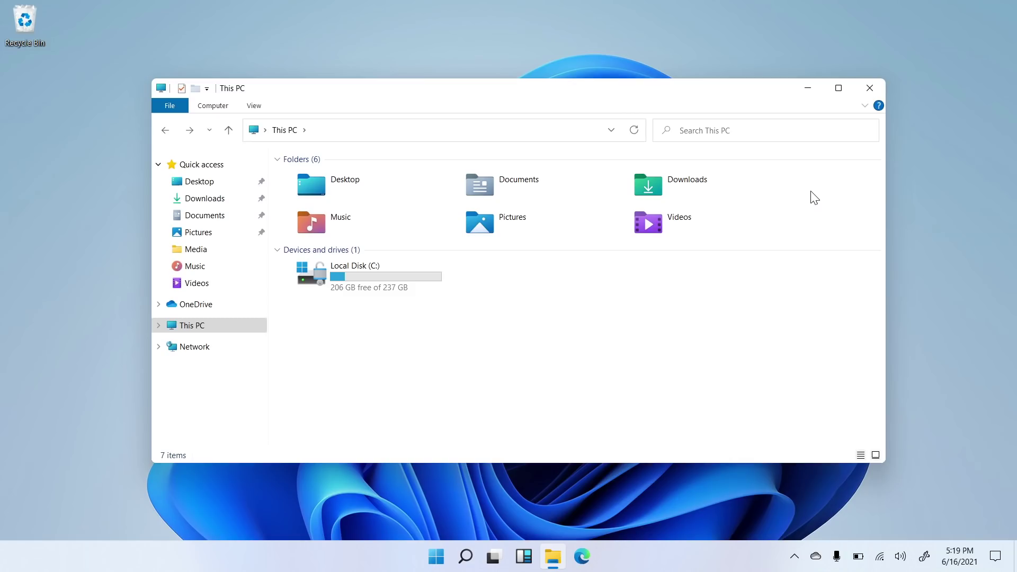
Step: Select just the Downloads folder and preview the view and layout options
left_click_drag(811, 191, 364, 318)
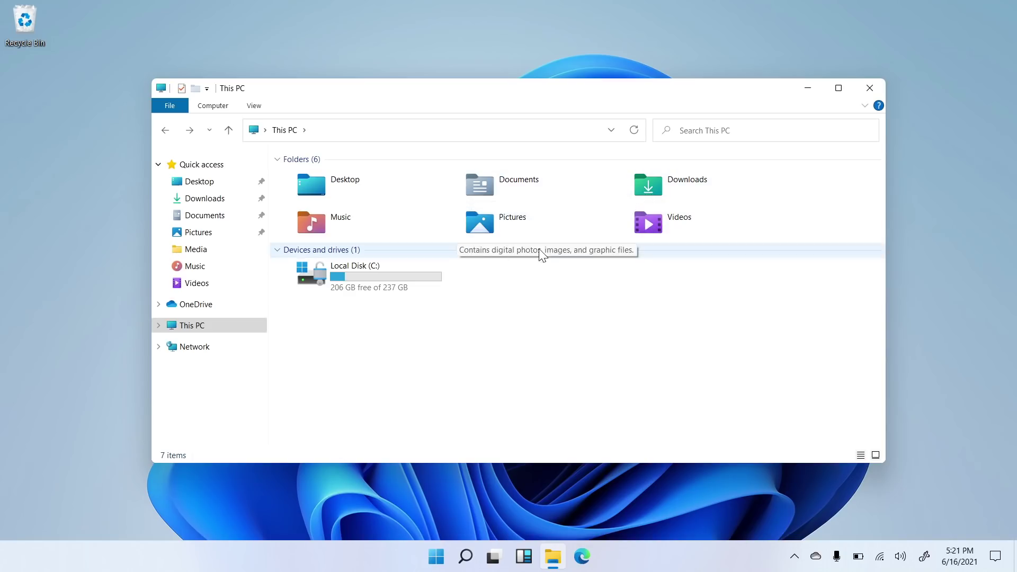
left_click(623, 185)
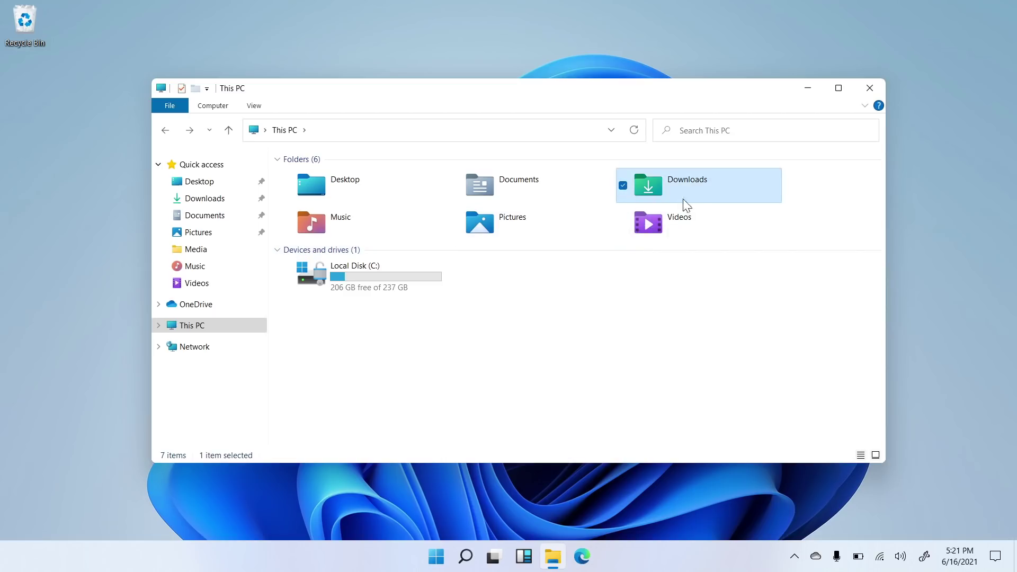
left_click(255, 106)
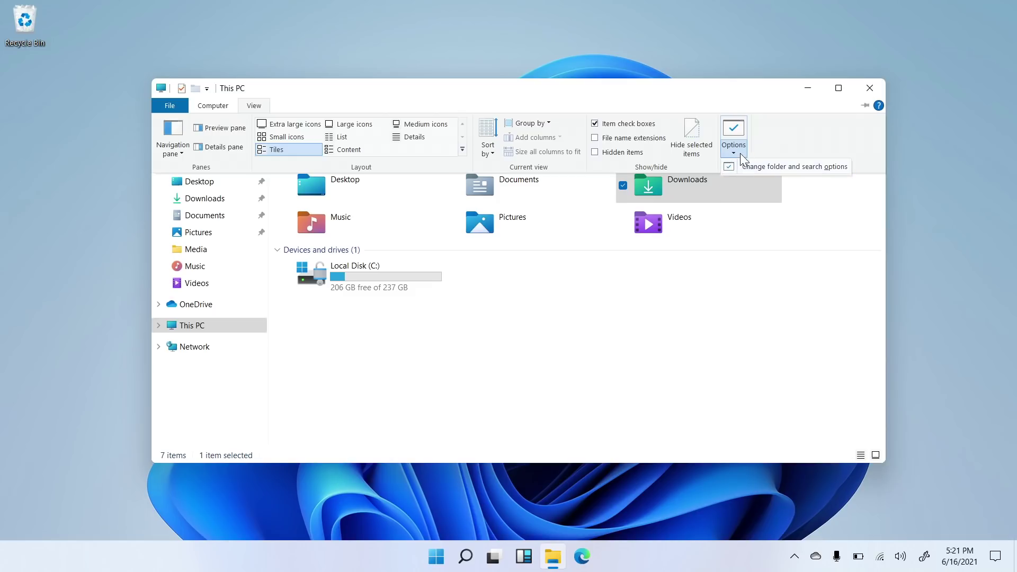
key("Escape")
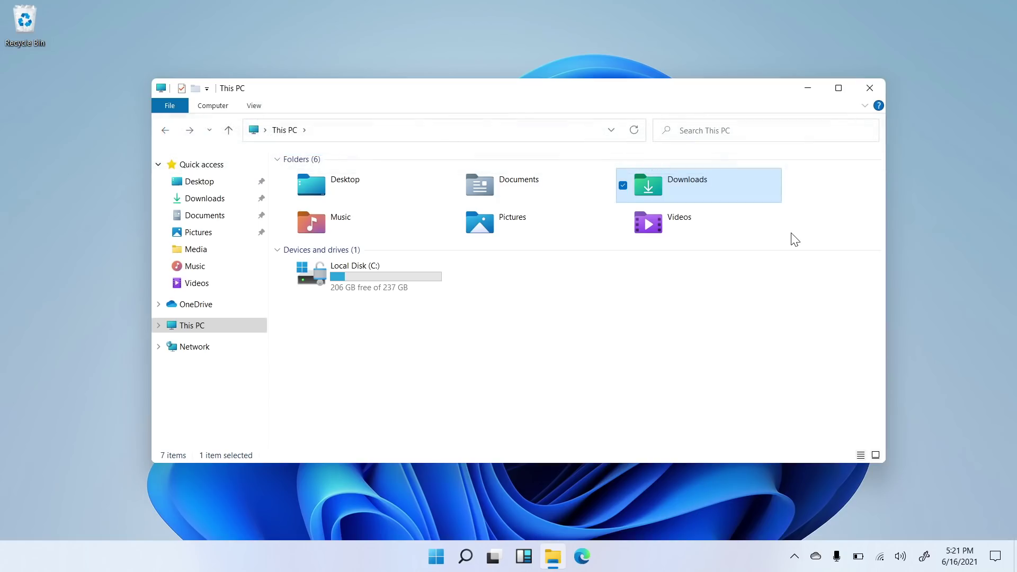
Step: Launch GPU-Z from Start, check the Intel UHD Graphics 620 sensors, then close it
left_click(436, 556)
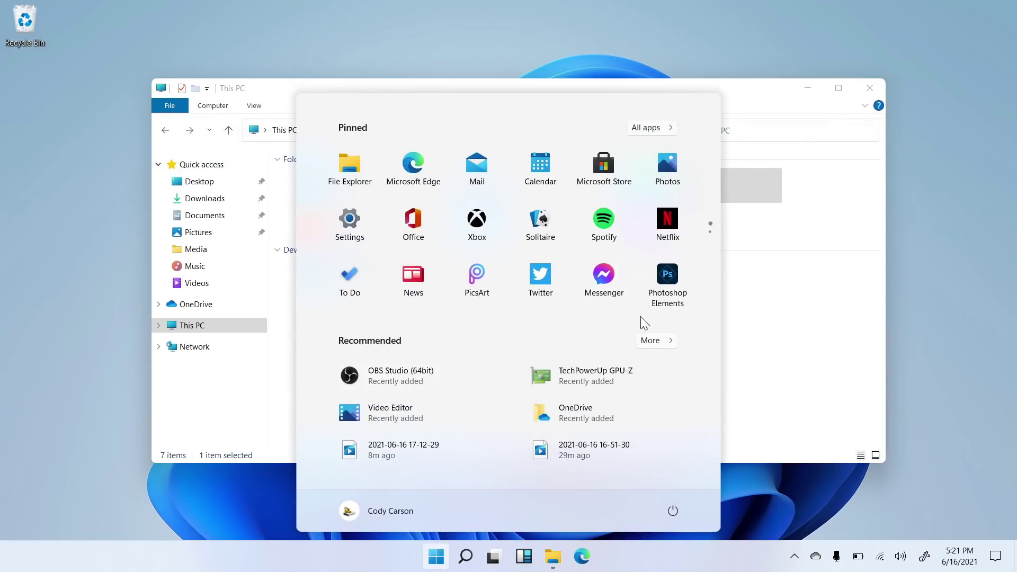
left_click(611, 379)
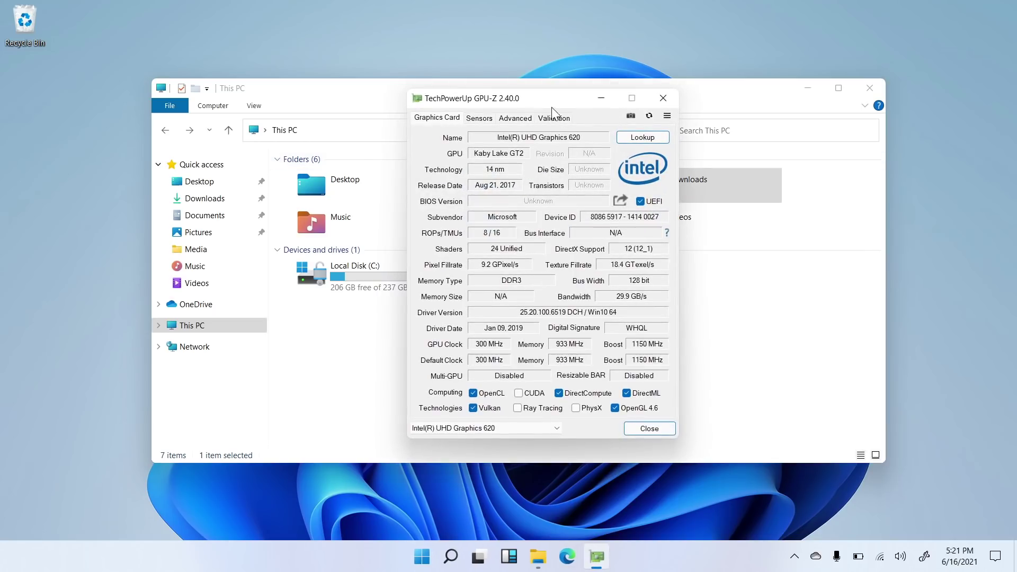
left_click_drag(549, 104, 600, 72)
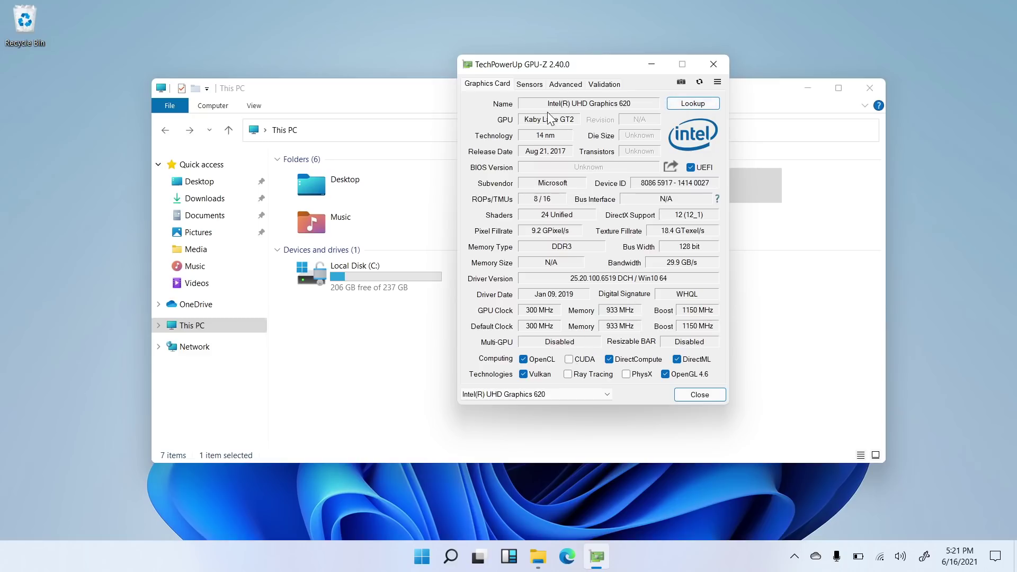
left_click(534, 85)
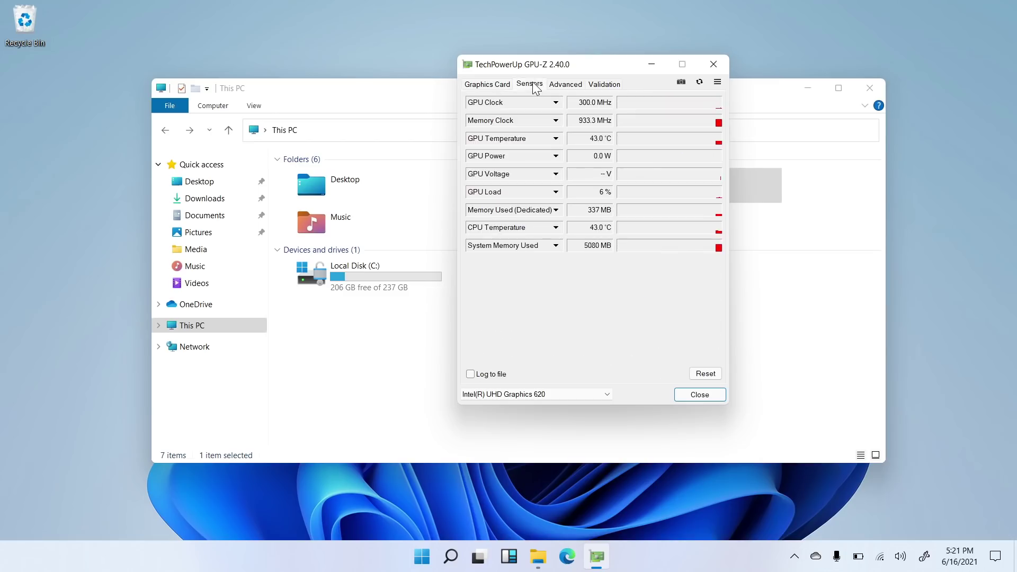
left_click(488, 83)
left_click(715, 66)
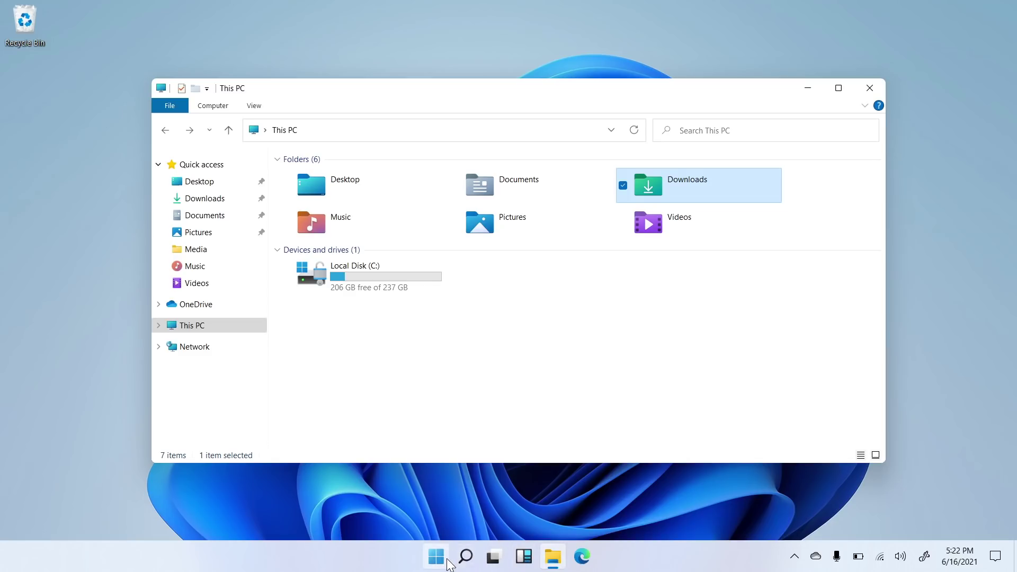
mouse_move(554, 565)
left_click(444, 563)
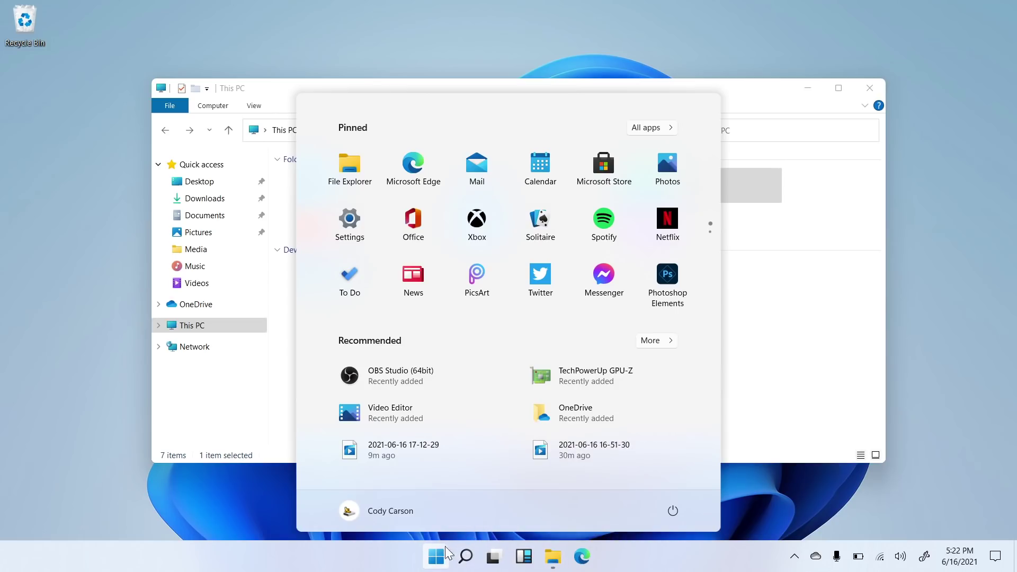
left_click(442, 557)
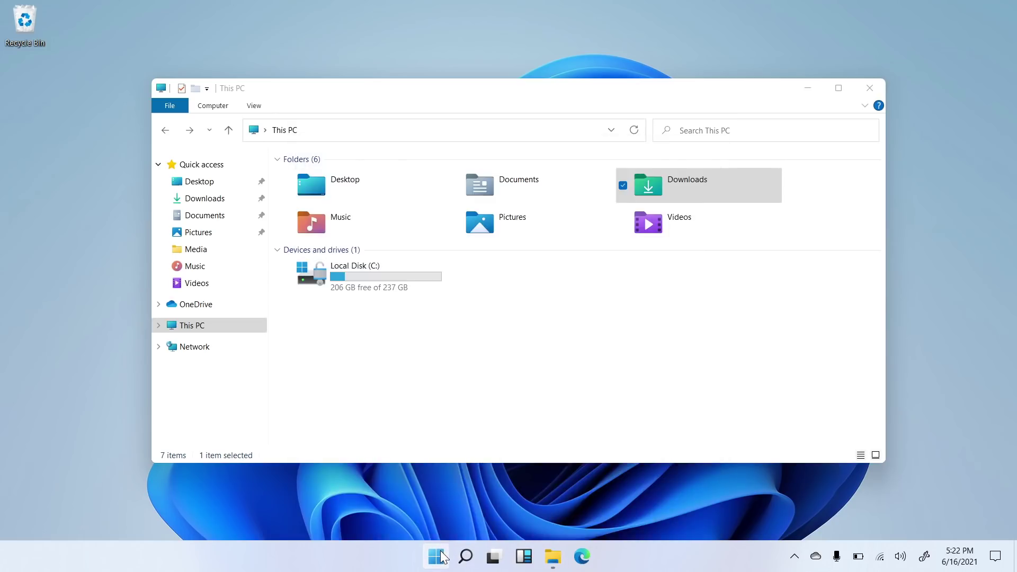
right_click(623, 563)
Step: In Taskbar settings, set taskbar alignment to Left and check the left-aligned Start menu
left_click(659, 551)
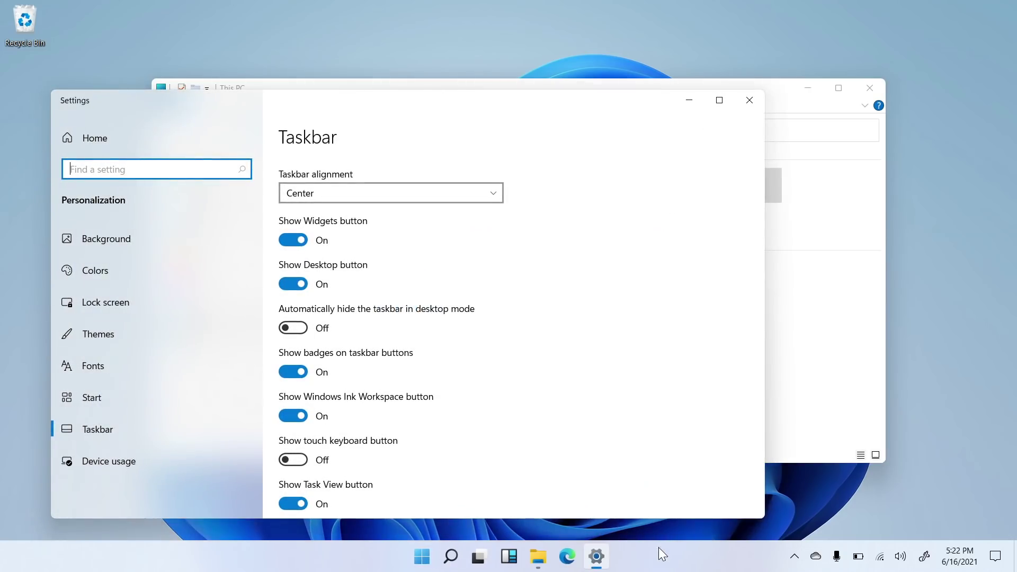
left_click(396, 194)
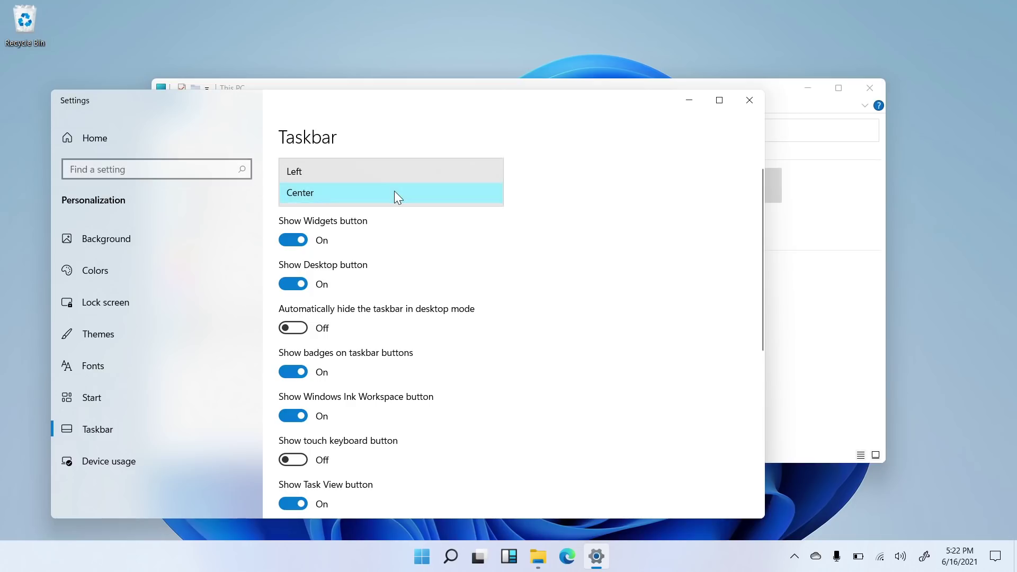
left_click(351, 175)
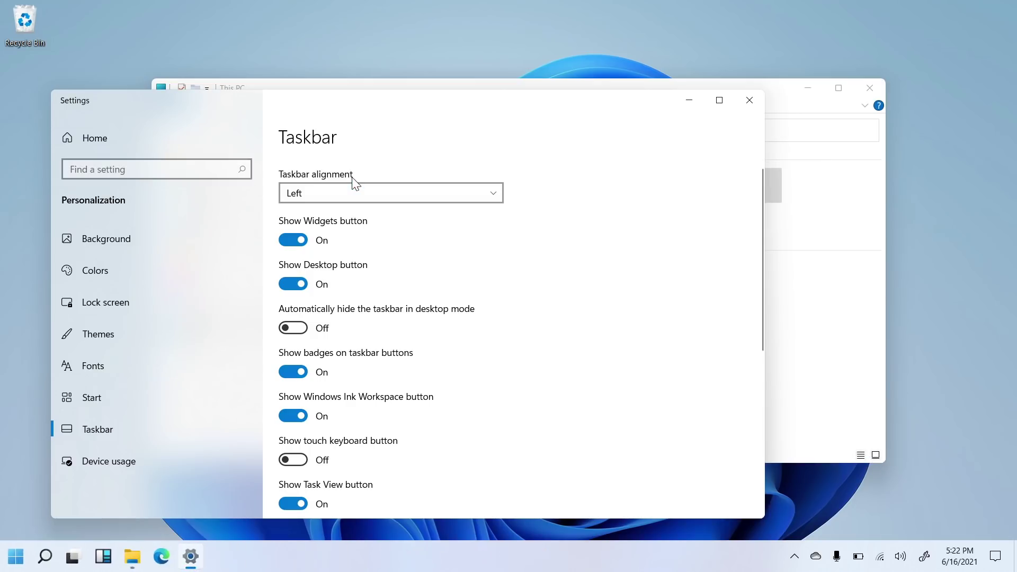
left_click(13, 563)
left_click(396, 372)
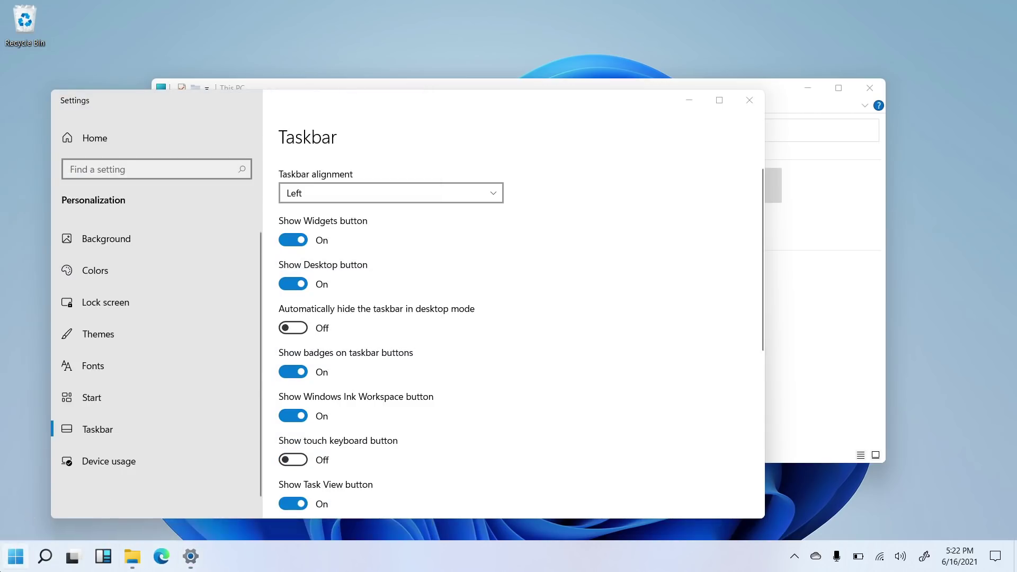
key("super")
key("super")
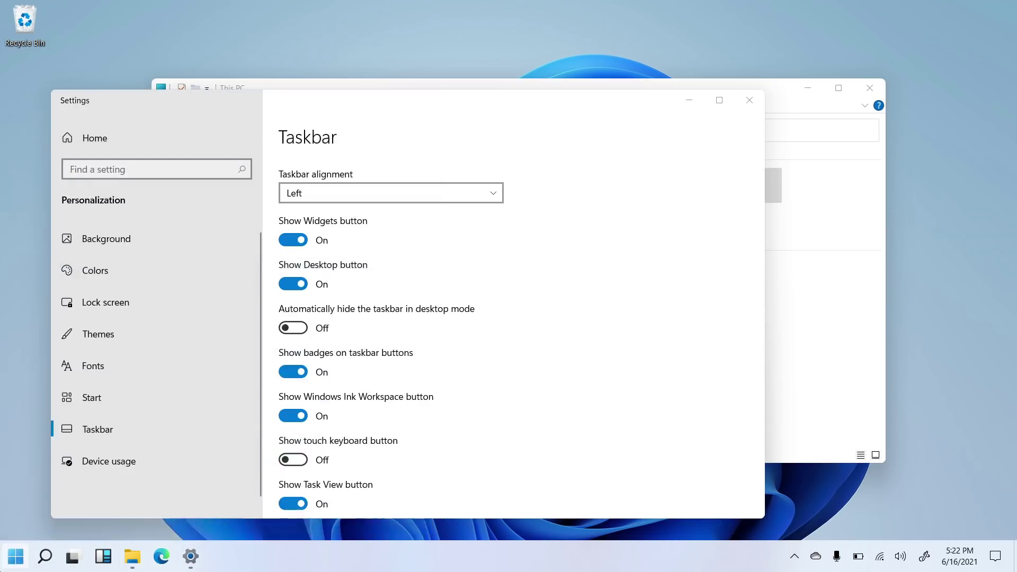
key("super")
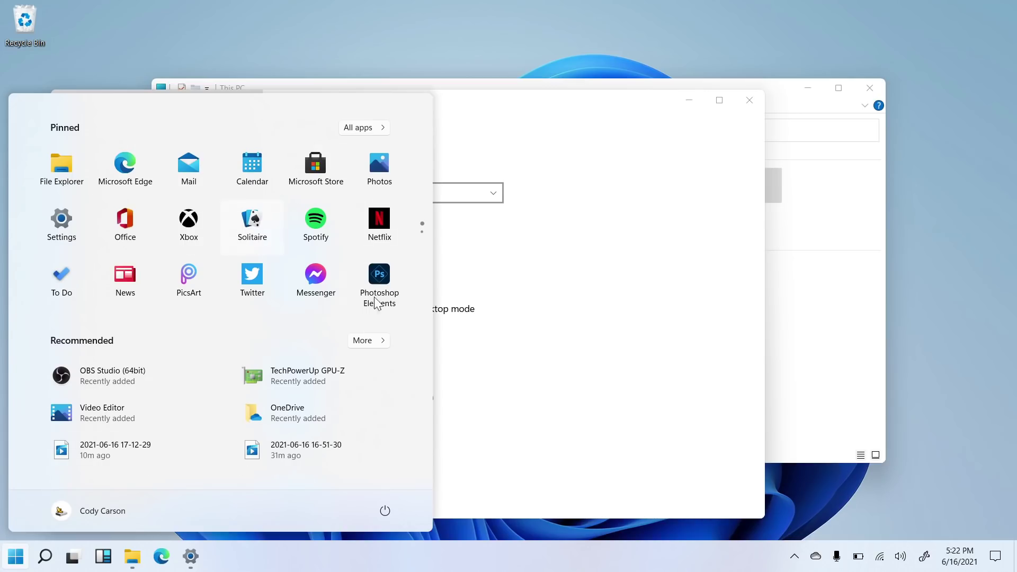
key("super")
key("super")
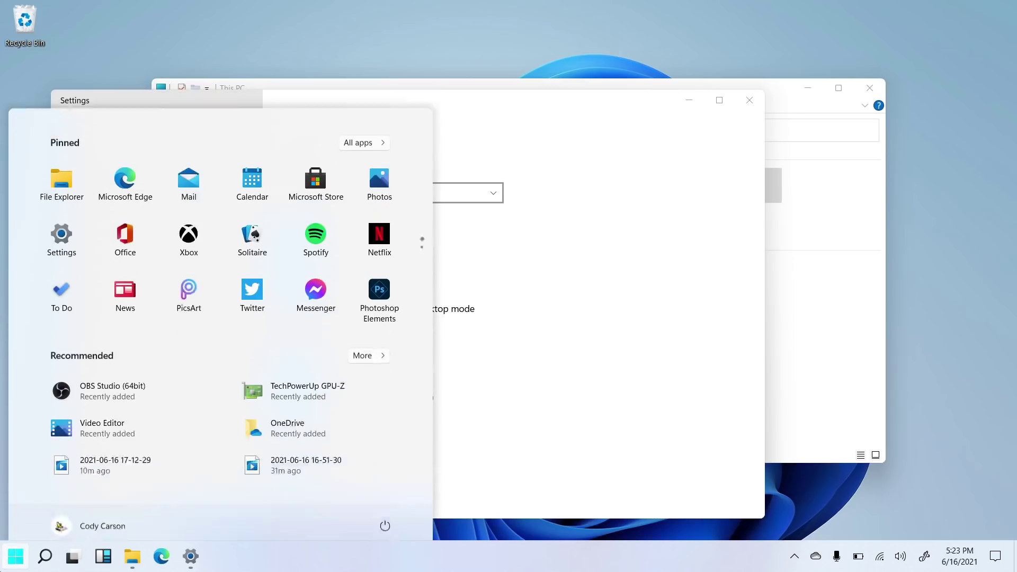
key("super")
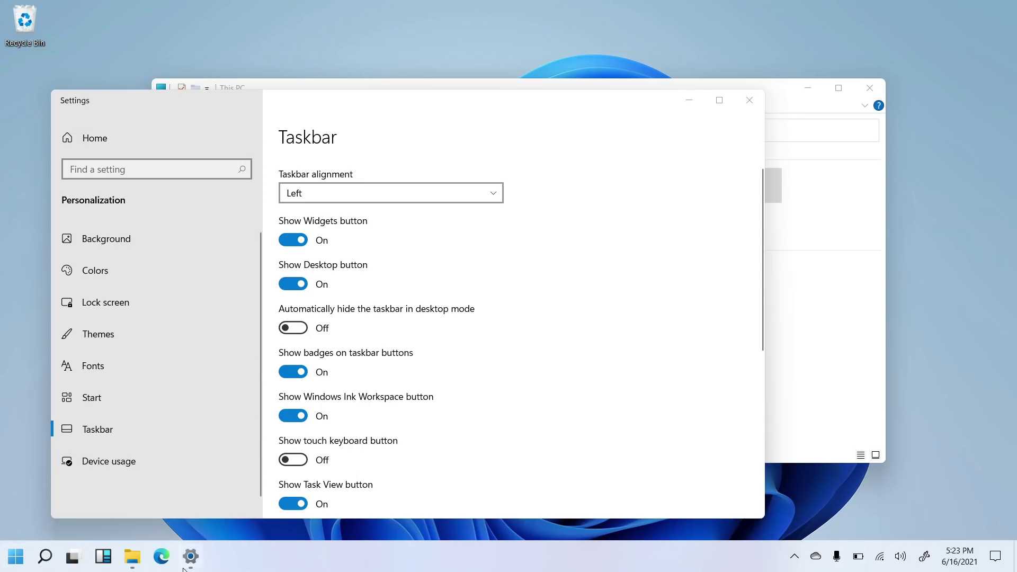
Step: Return taskbar alignment to Center, trying Left once more before settling on Center
left_click(379, 193)
left_click(339, 214)
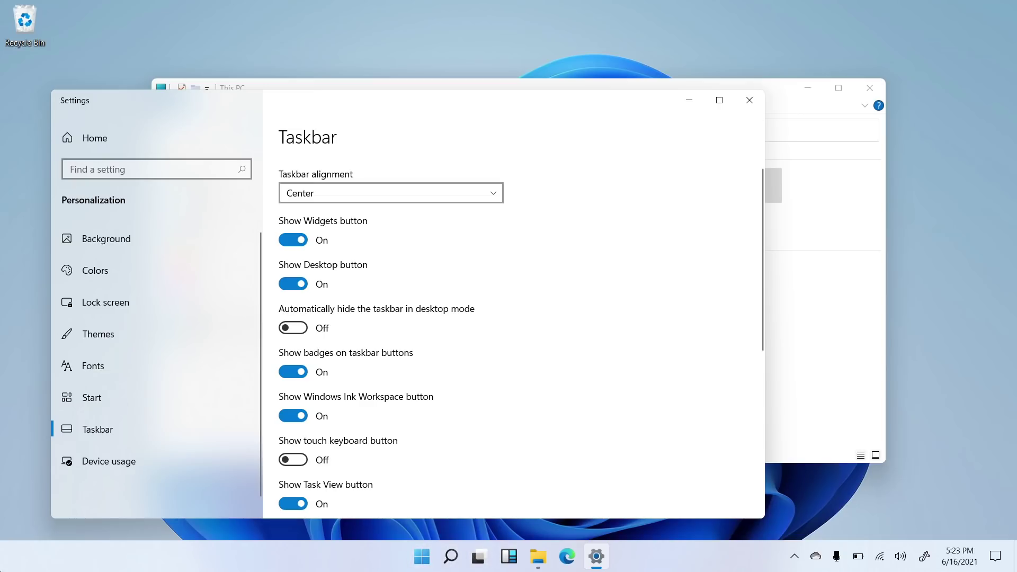
left_click(405, 196)
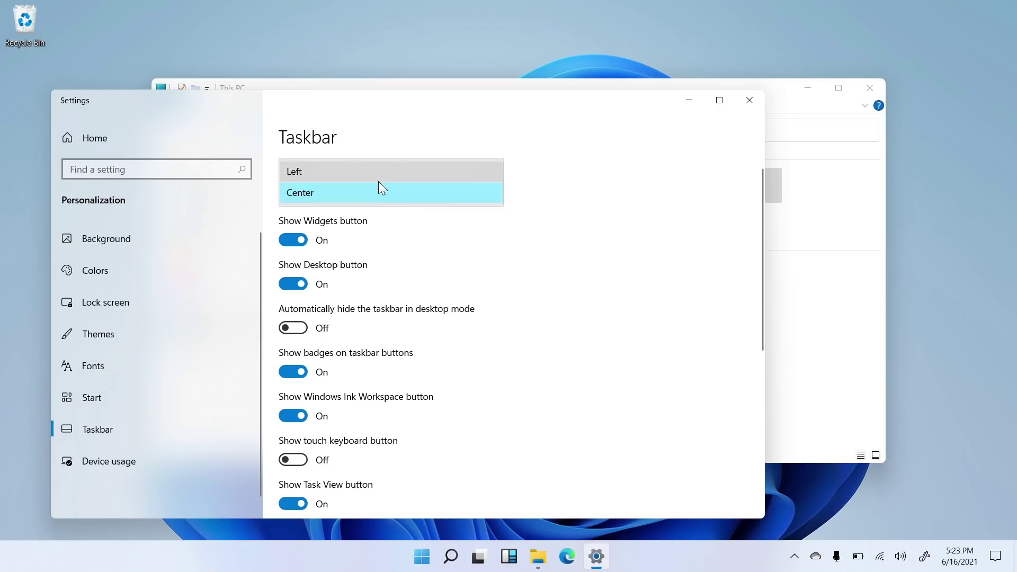
left_click(374, 173)
left_click(341, 192)
left_click(340, 217)
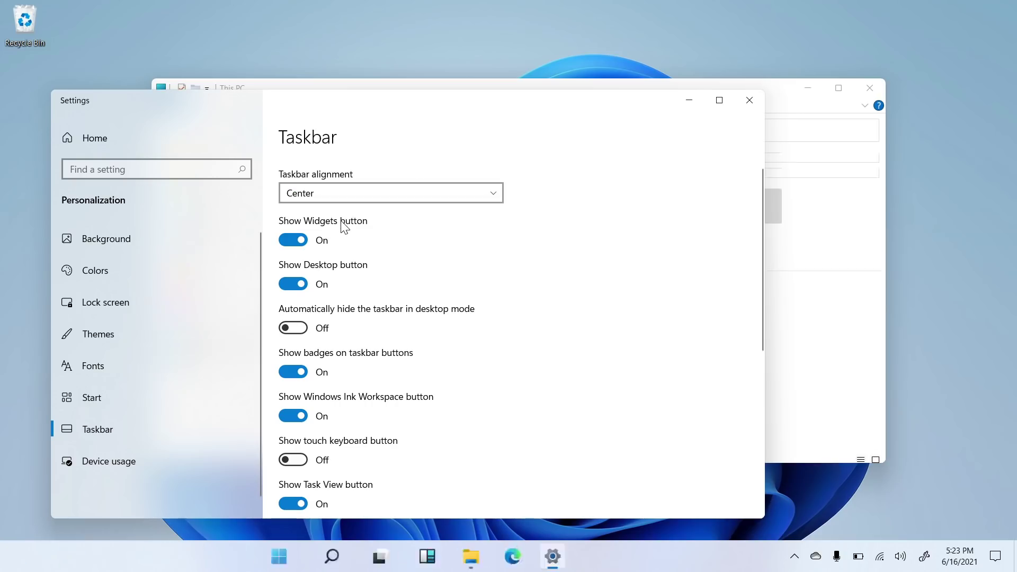
key("super")
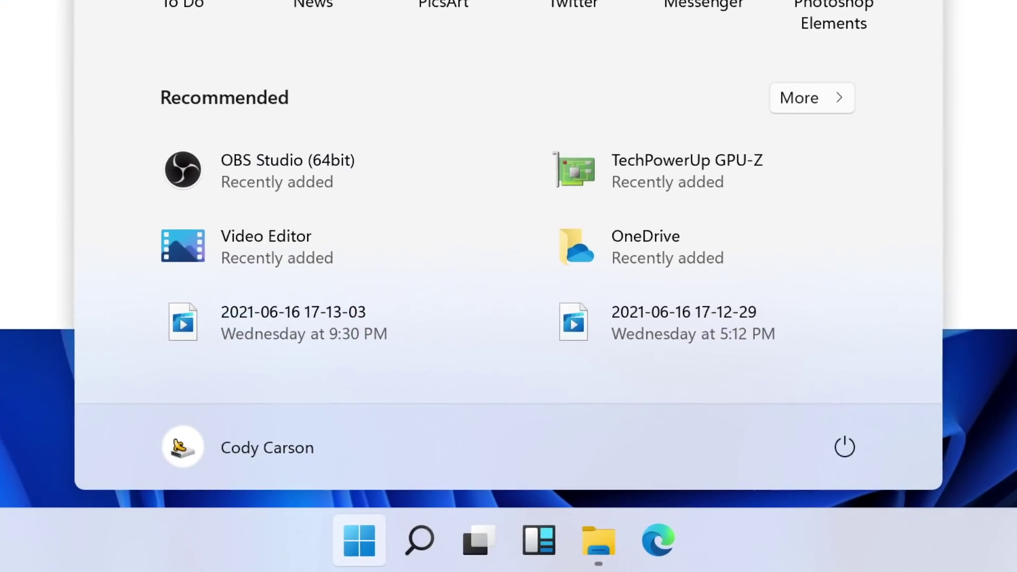
Step: Toggle the Start menu closed and open several times from the taskbar
key("super")
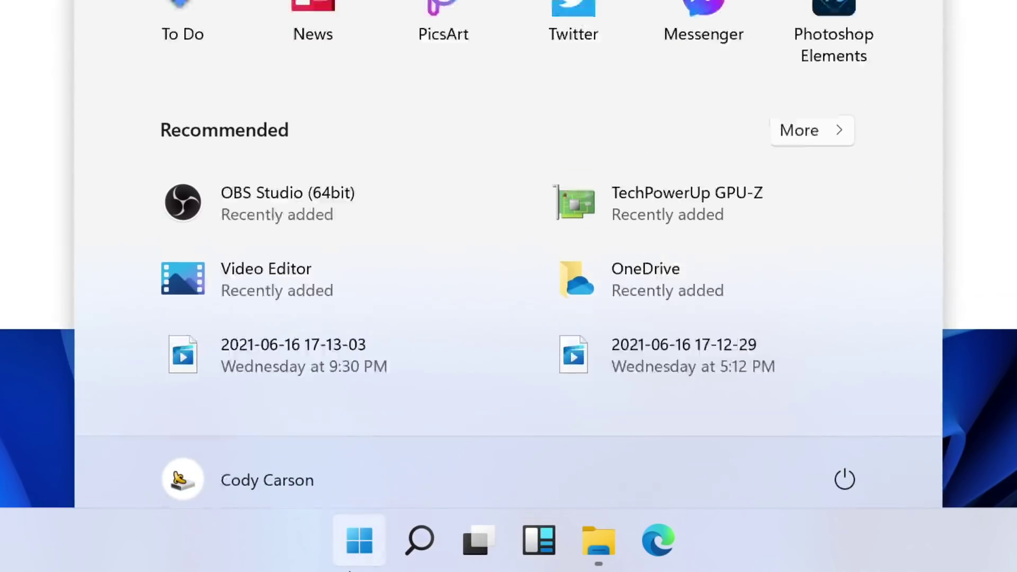
left_click(350, 570)
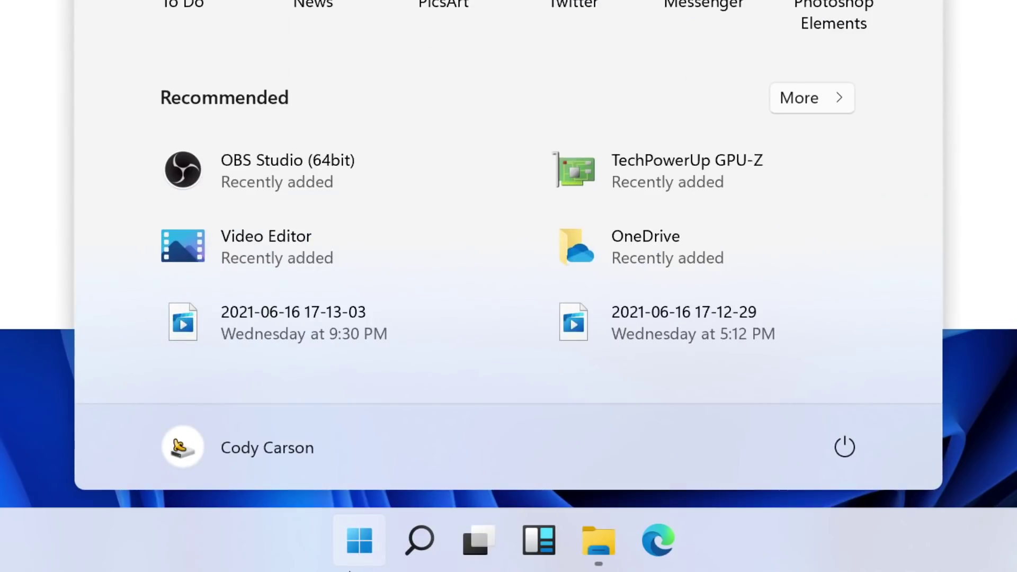
left_click(349, 570)
left_click(354, 563)
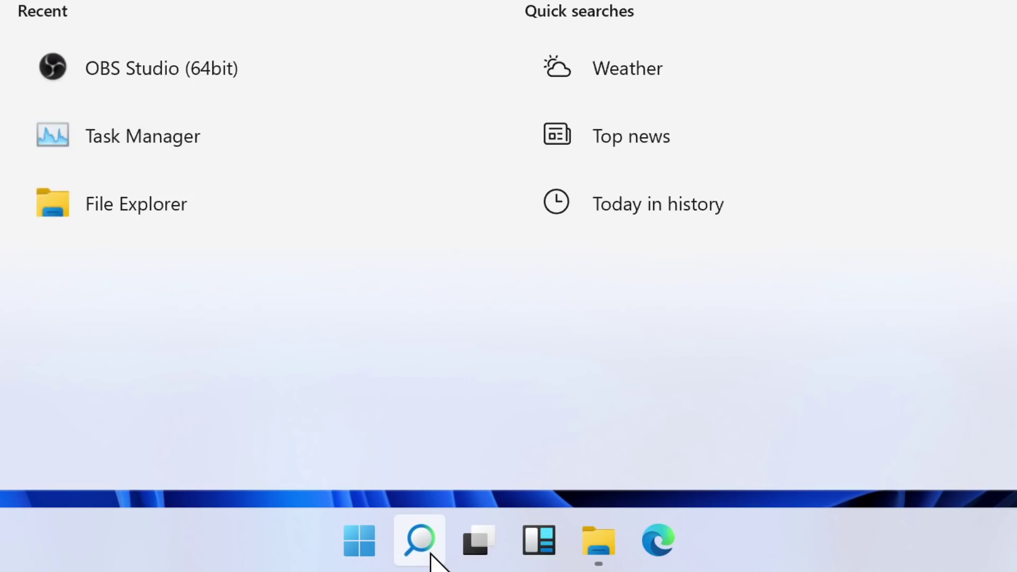
Step: Minimize Settings and reopen search over the empty desktop, ending in Task View
left_click(430, 553)
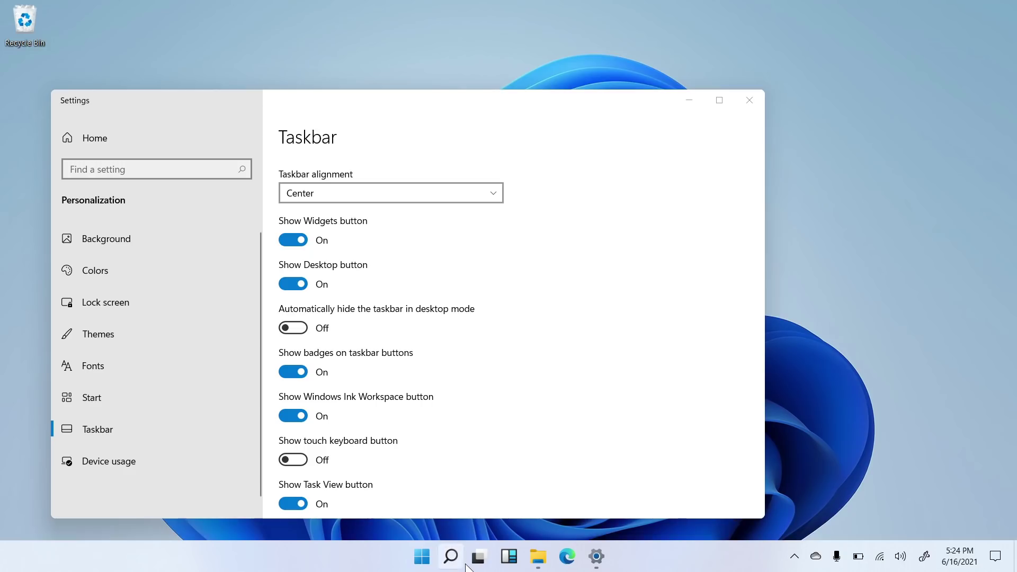
left_click(450, 556)
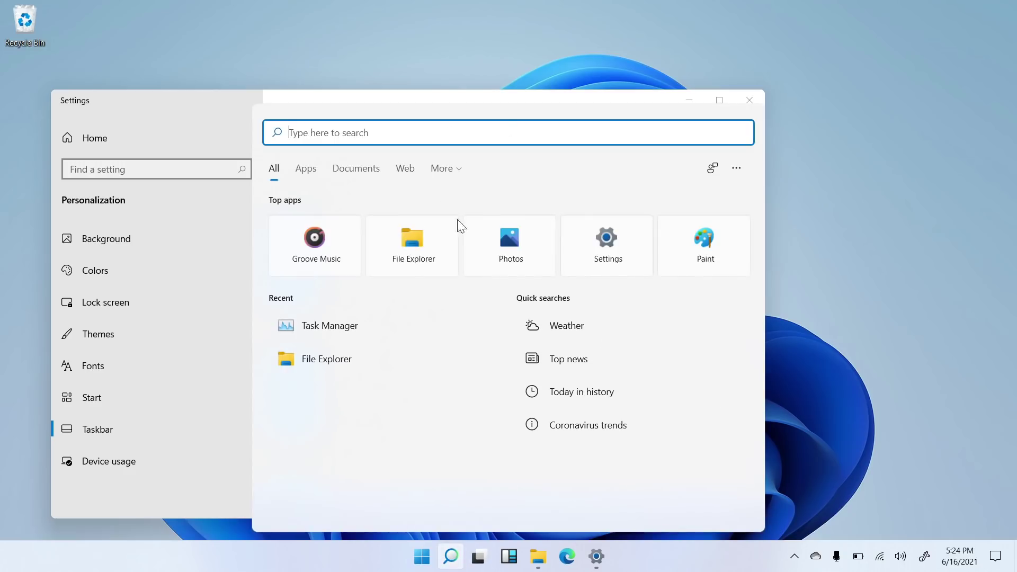
left_click(690, 100)
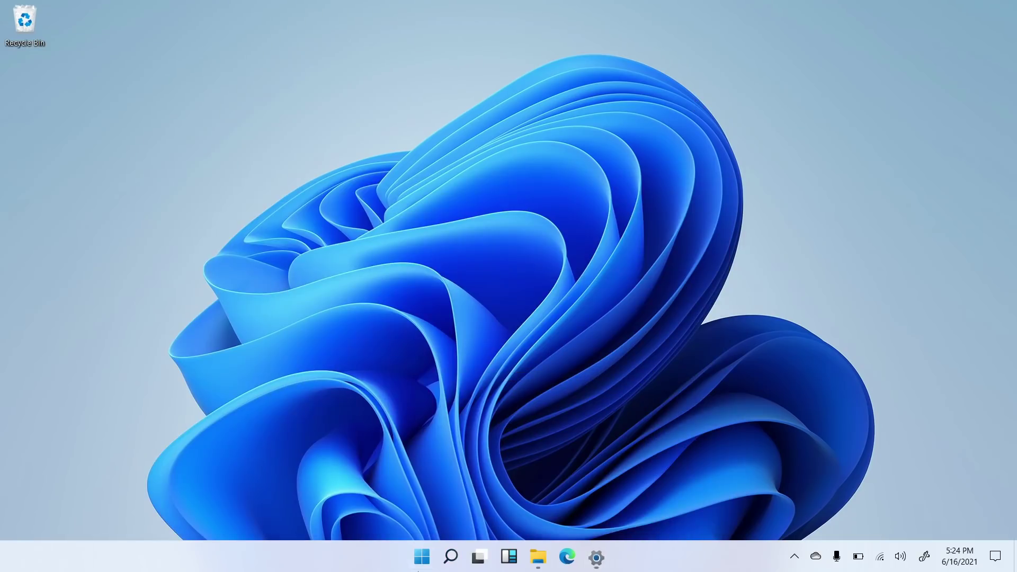
left_click(469, 546)
left_click(459, 563)
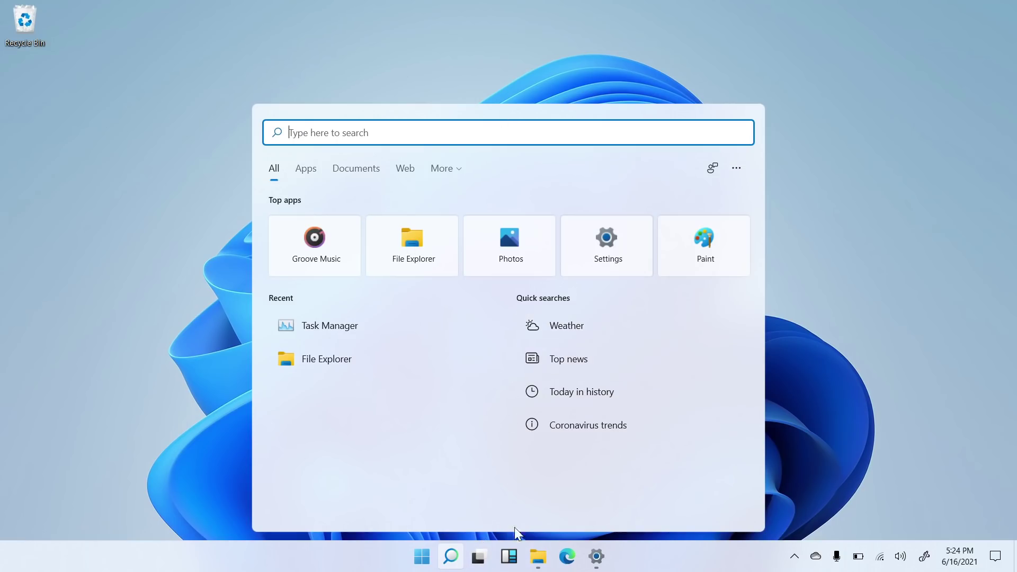
left_click(482, 558)
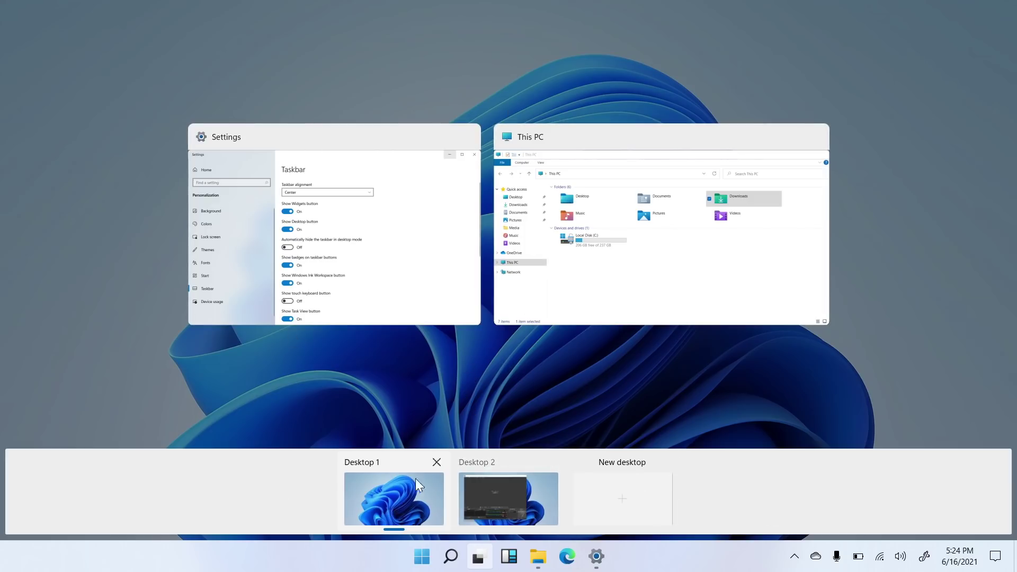
Step: Dismiss Task View back to the desktop and open the Widgets board
left_click(490, 548)
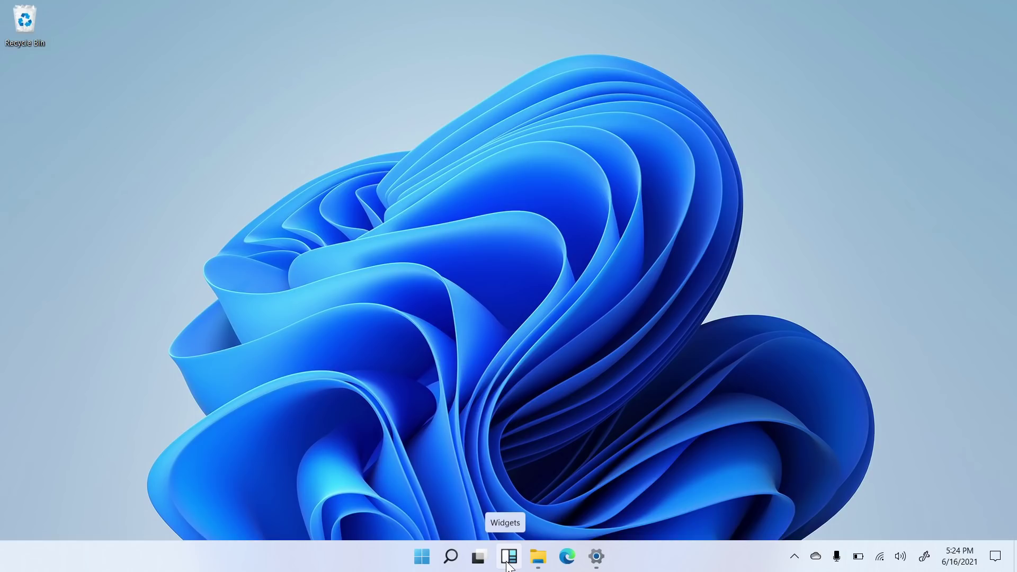
left_click(508, 564)
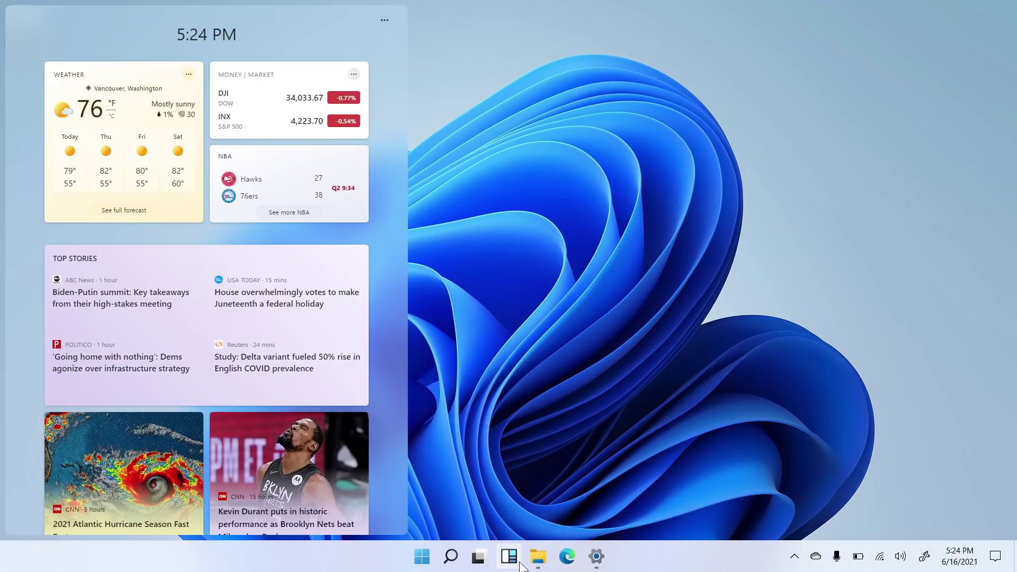
Step: Close and reopen the Widgets board, then scroll through its cards
left_click(503, 566)
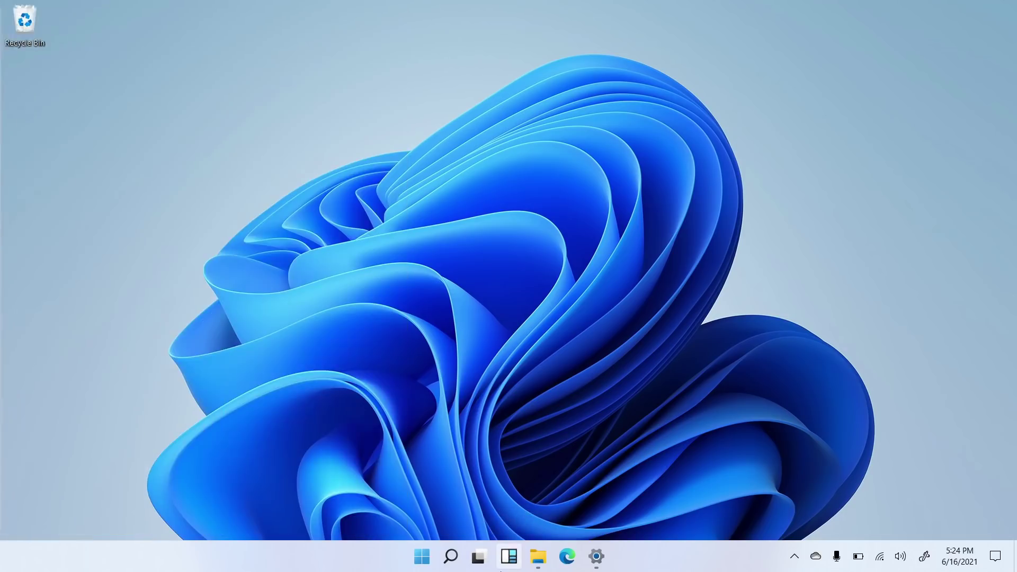
left_click(500, 569)
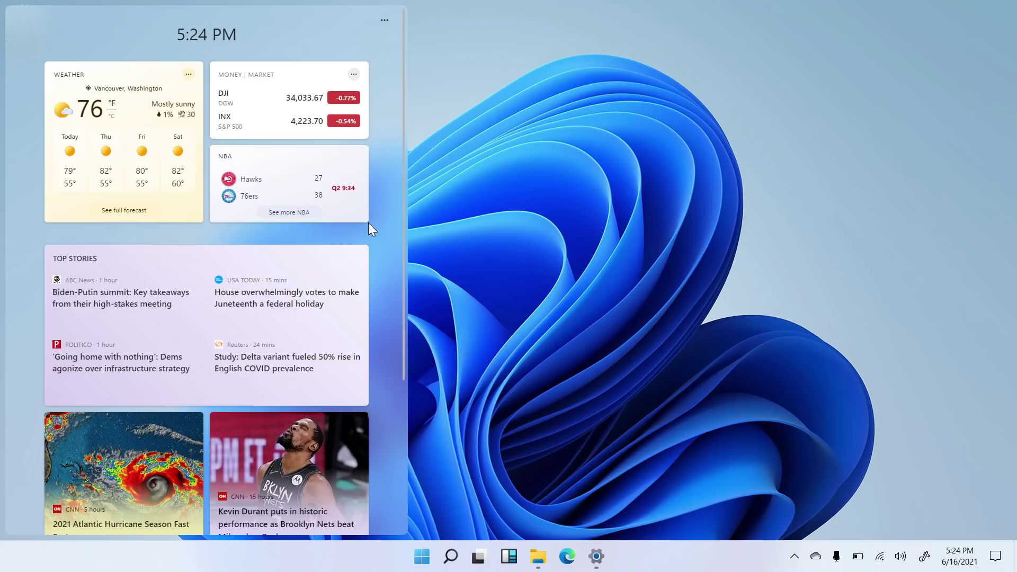
scroll(370, 246, "down", 2)
scroll(370, 247, "up", 2)
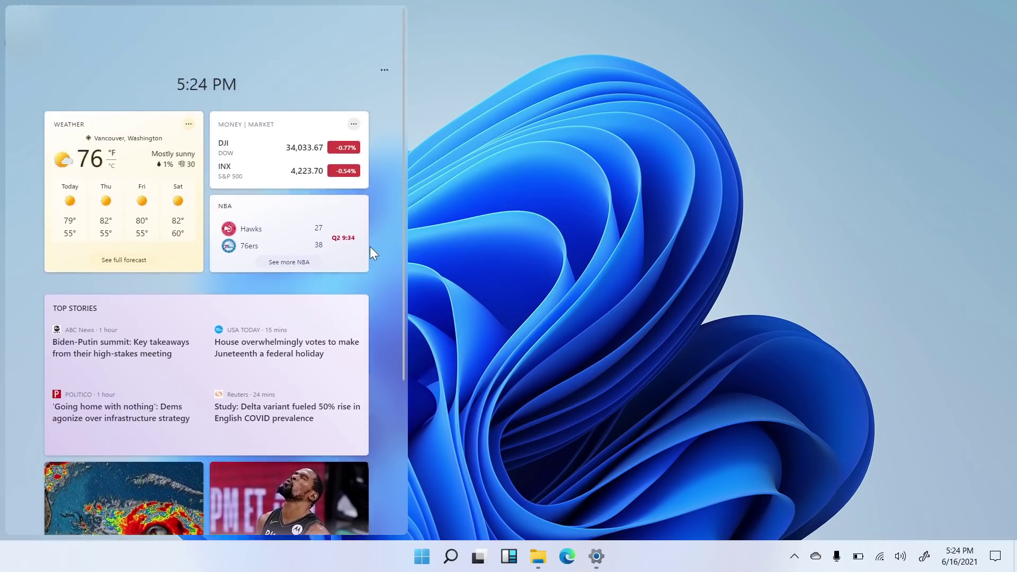
scroll(370, 246, "down", 4)
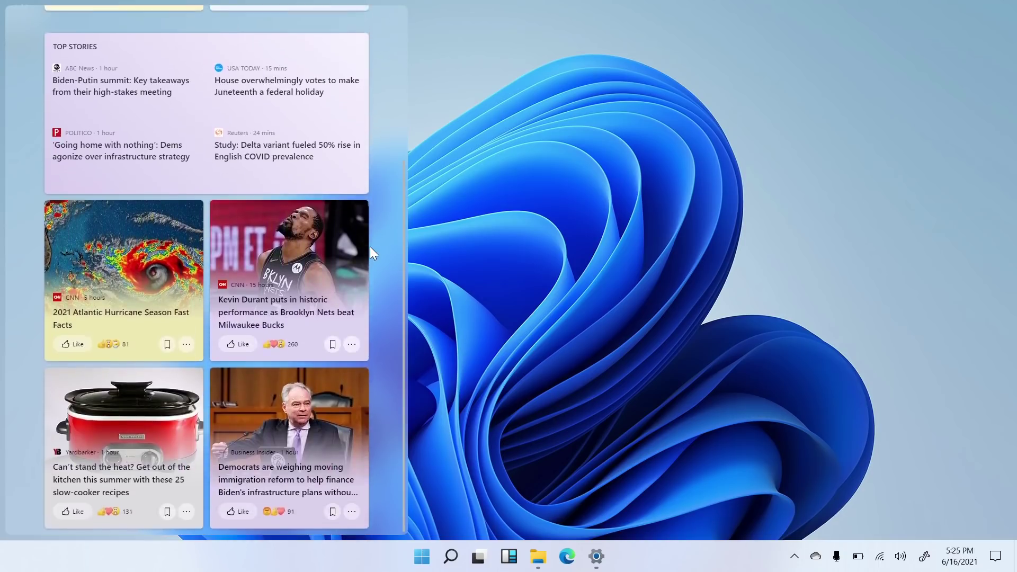
scroll(370, 246, "up", 4)
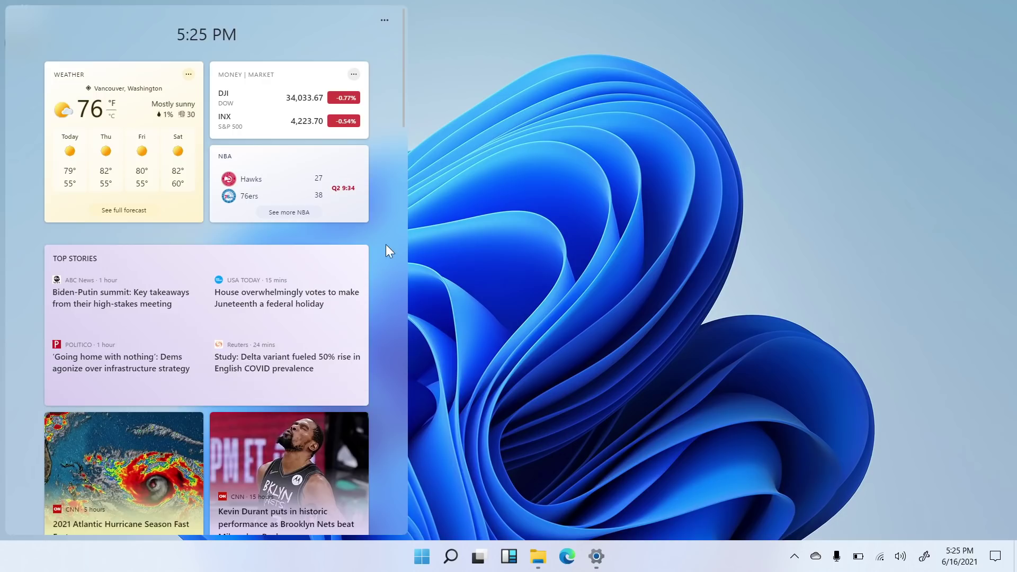
scroll(389, 239, "down", 8)
scroll(389, 239, "up", 8)
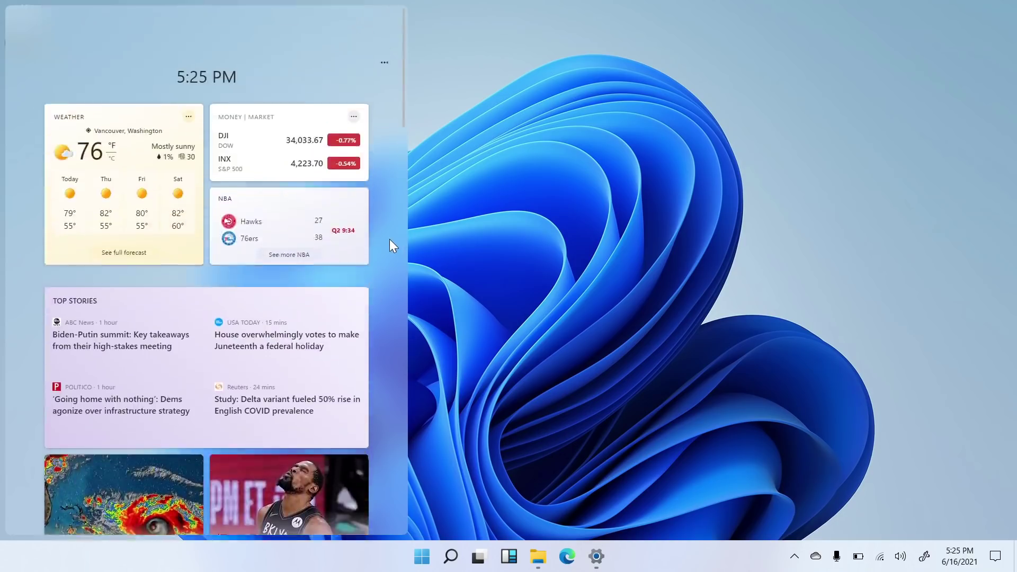
Step: Reopen the Widgets board, scroll it, and show then dismiss its account and interests options
left_click(509, 556)
left_click(508, 556)
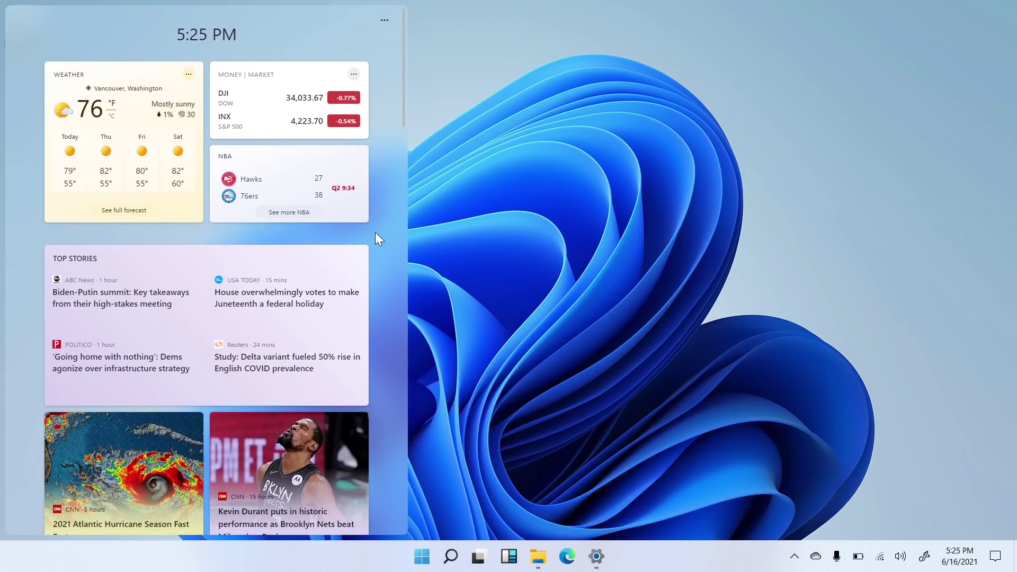
scroll(376, 236, "down", 6)
scroll(375, 231, "down", 15)
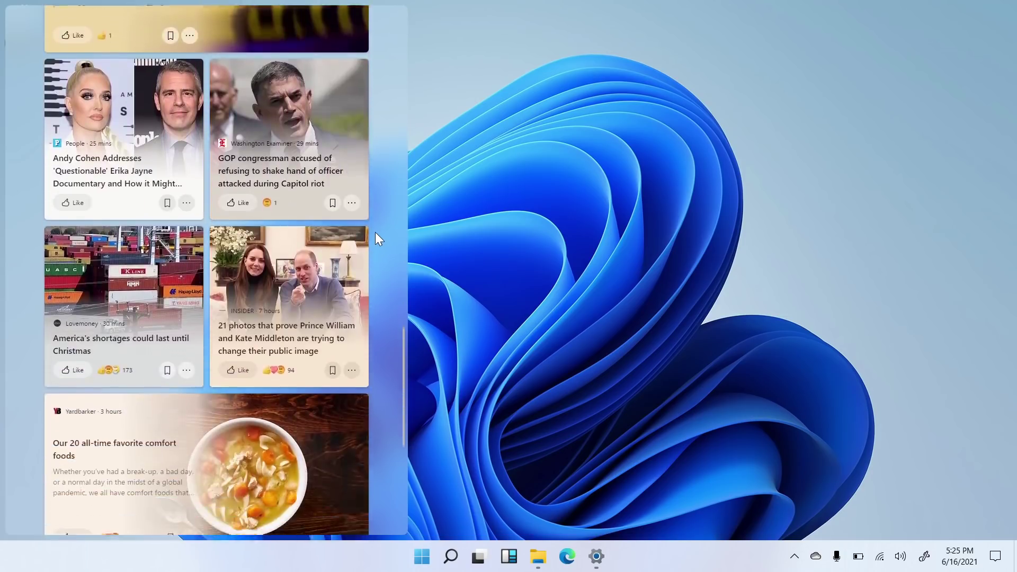
scroll(375, 232, "up", 10)
scroll(375, 233, "up", 10)
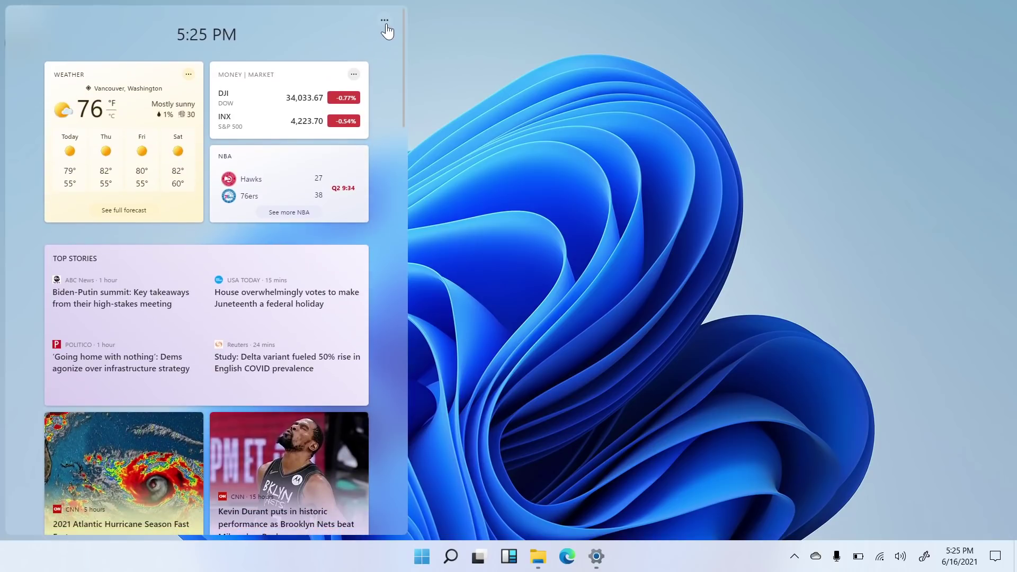
left_click(385, 24)
left_click(385, 24)
Step: Browse the Widgets news feed up and down, then close the Widgets board
scroll(385, 85, "down", 2)
scroll(384, 81, "up", 2)
scroll(389, 155, "down", 7)
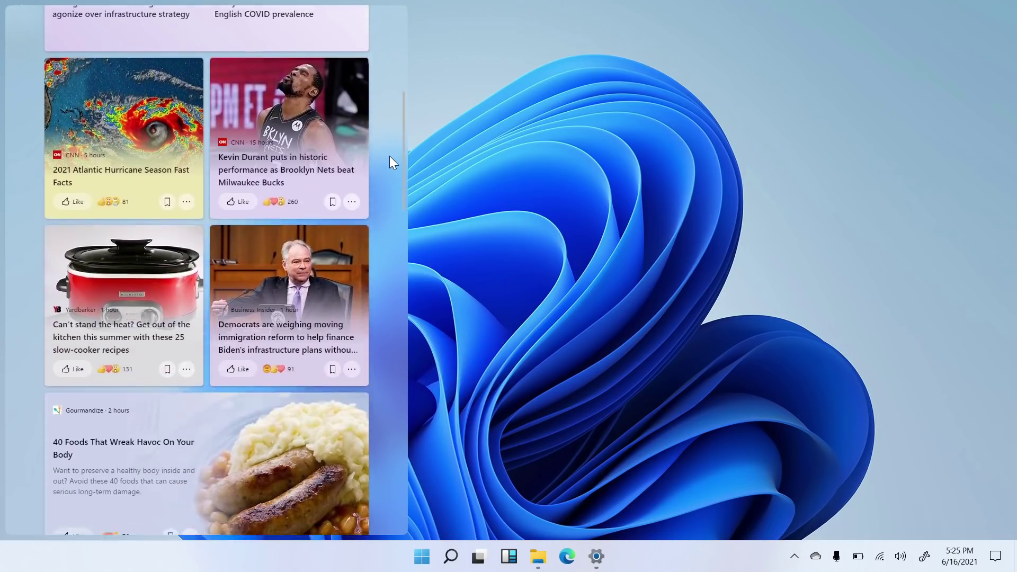
scroll(389, 155, "up", 7)
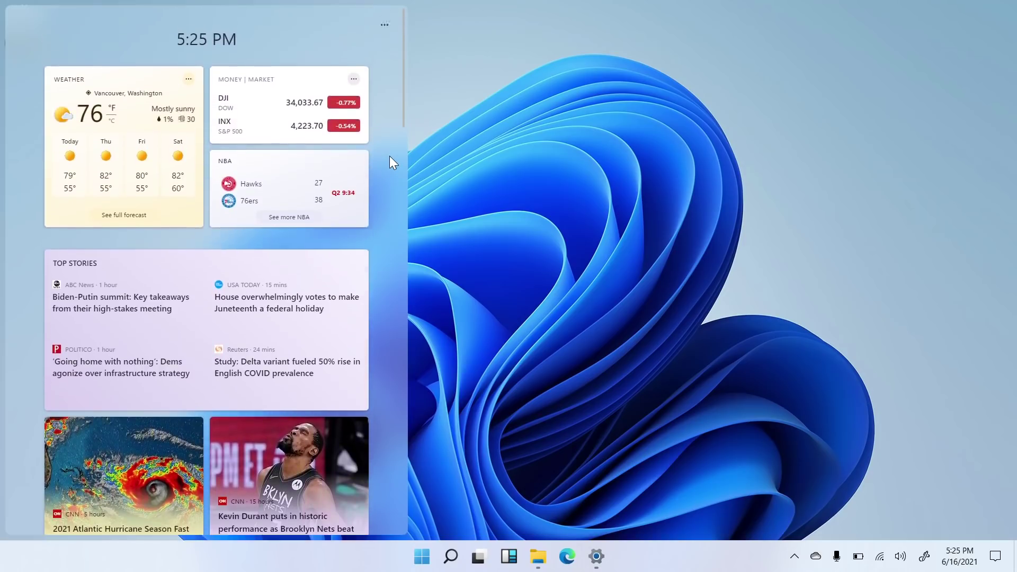
scroll(389, 156, "down", 3)
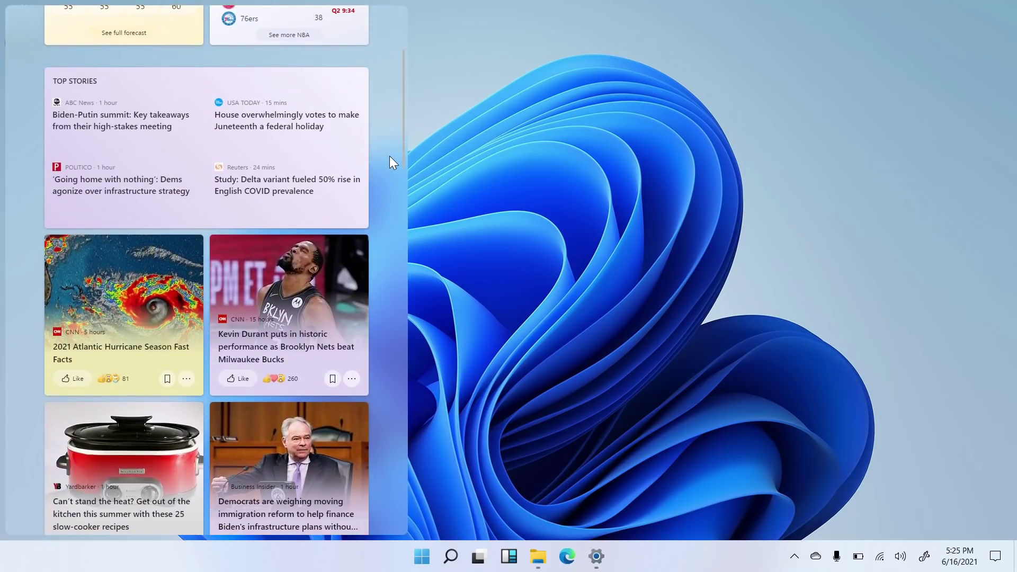
scroll(389, 156, "up", 1)
scroll(389, 155, "down", 2)
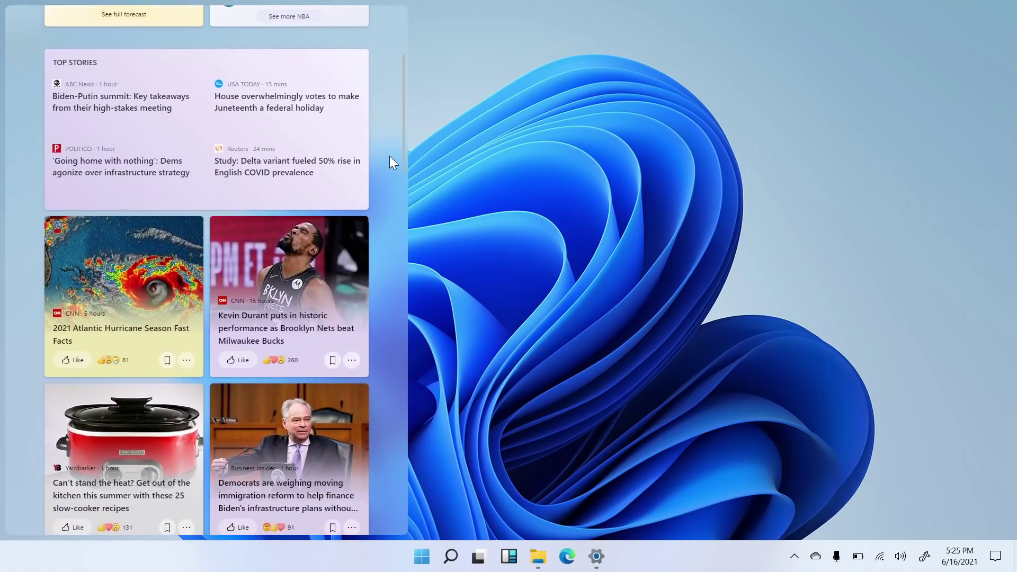
scroll(389, 156, "up", 4)
scroll(389, 156, "down", 1)
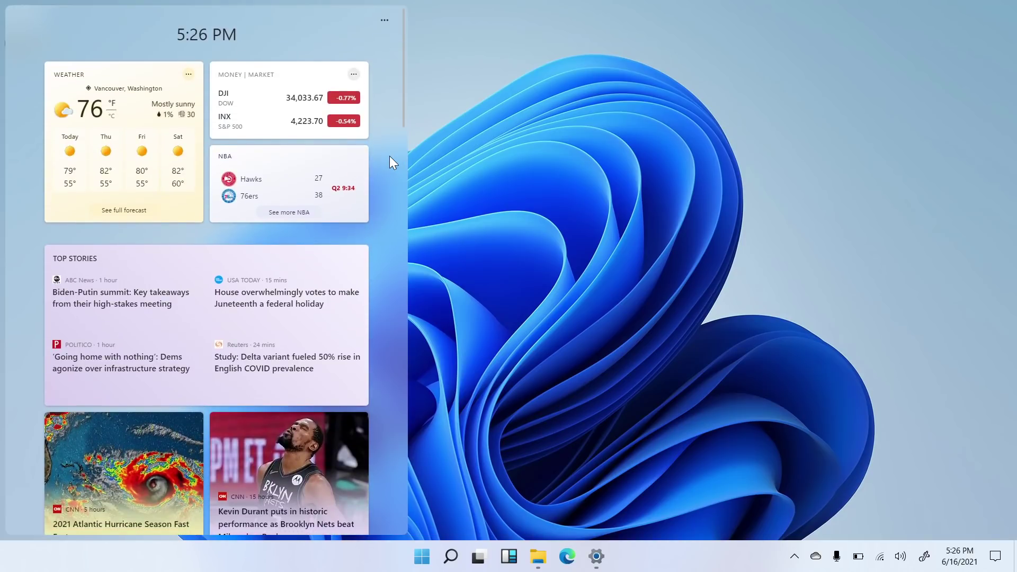
scroll(390, 158, "down", 12)
scroll(389, 156, "down", 20)
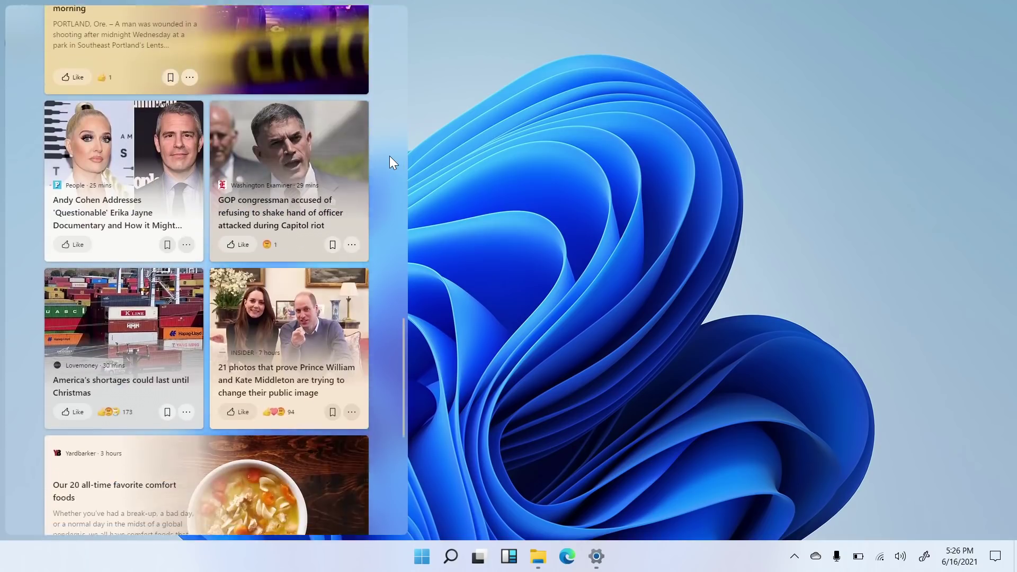
scroll(389, 156, "up", 15)
scroll(389, 156, "up", 18)
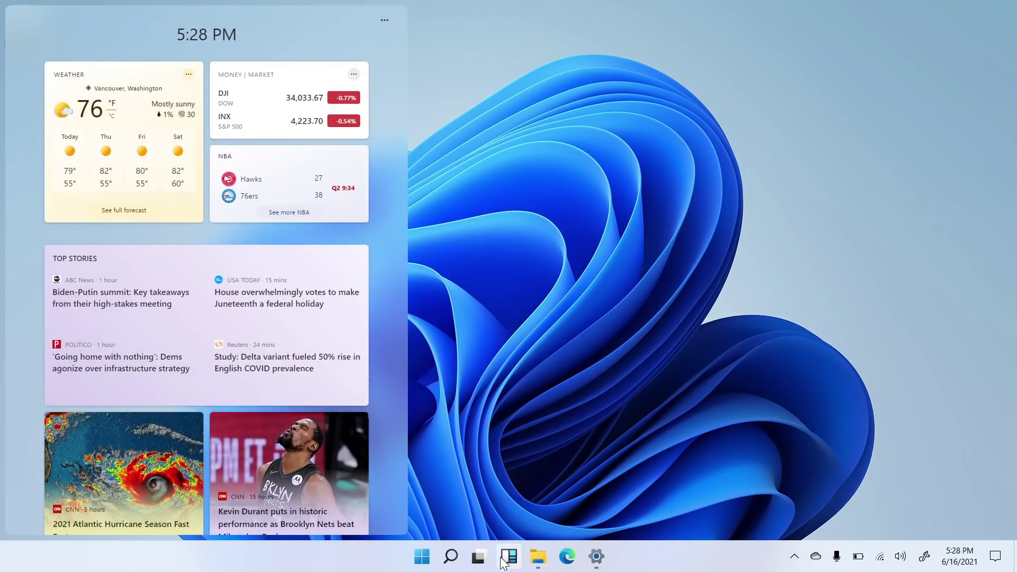
left_click(507, 562)
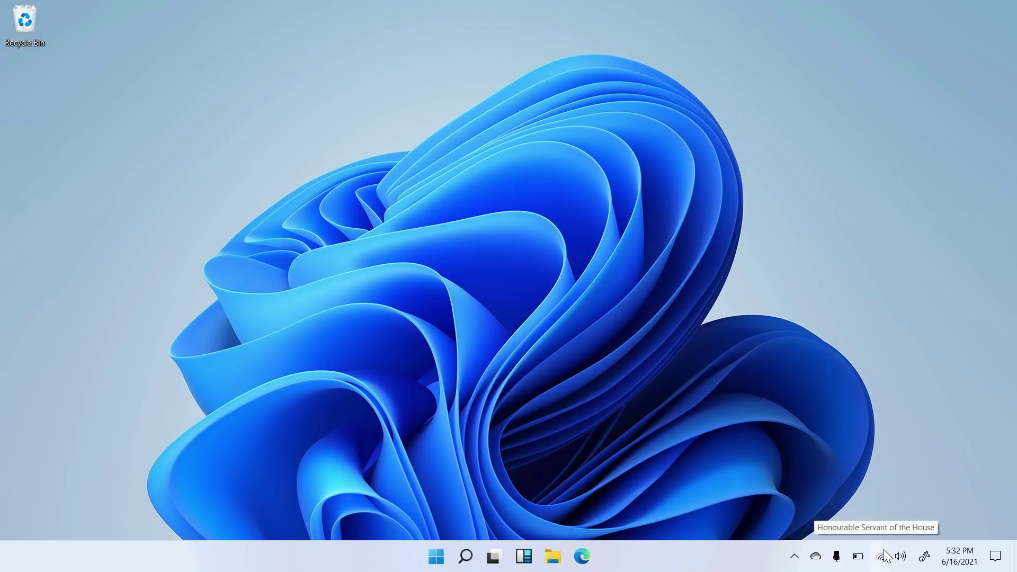
Step: Check the speaker volume level, then open and close the Volume Mixer
left_click(900, 556)
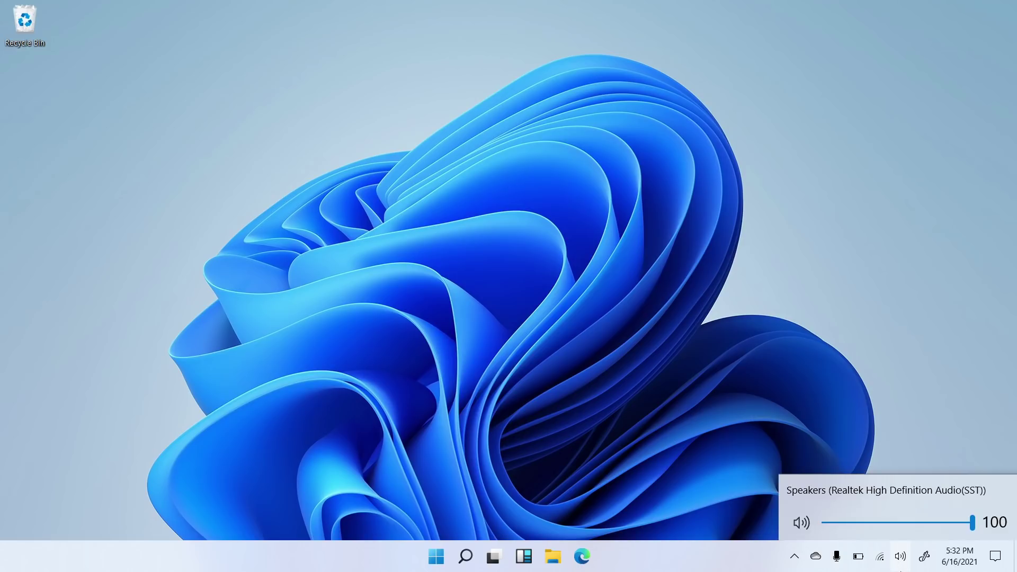
left_click(899, 565)
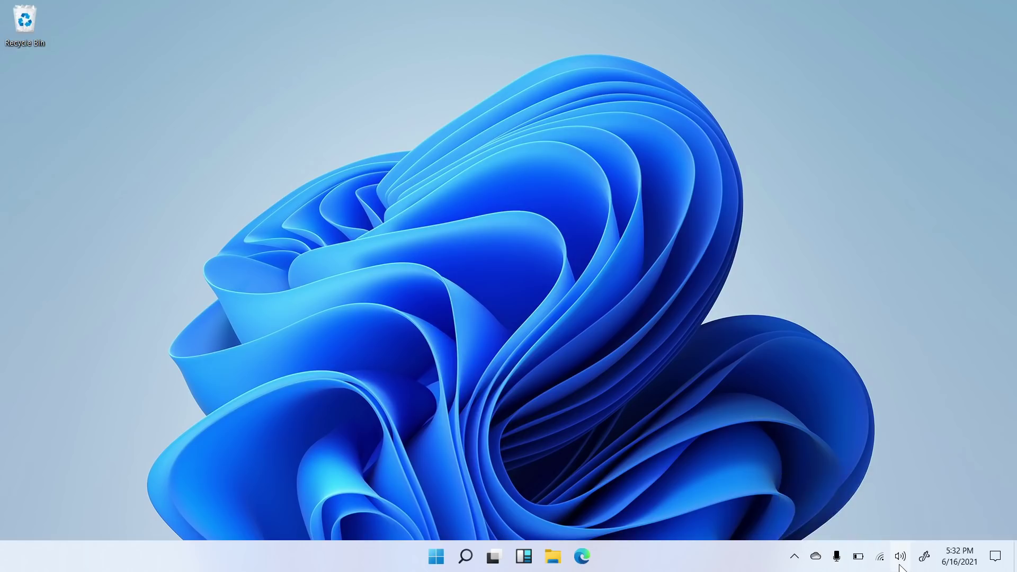
right_click(898, 565)
left_click(930, 483)
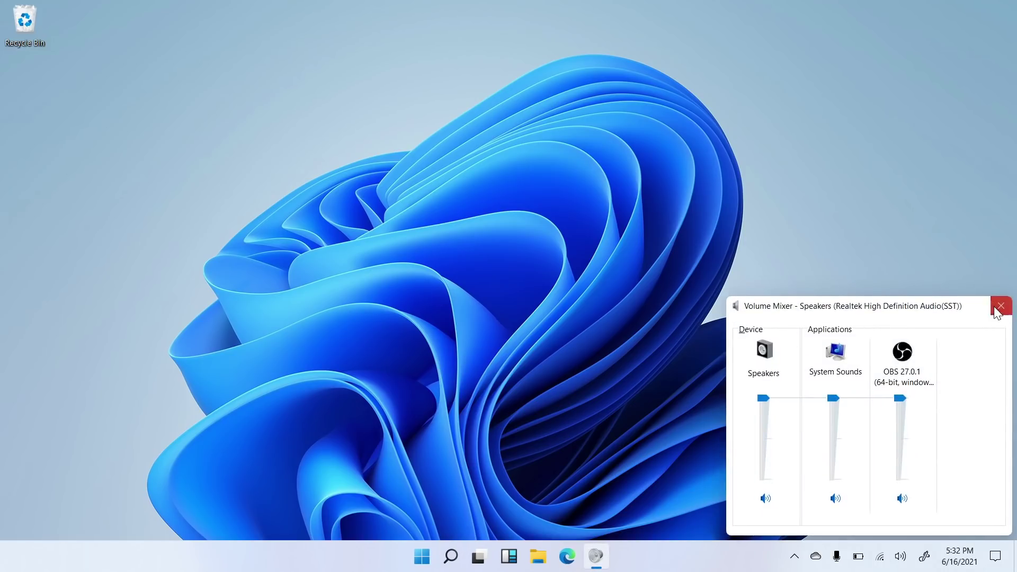
left_click(1000, 306)
Step: Open Sound settings from the volume icon and launch the classic Sound control panel
right_click(896, 565)
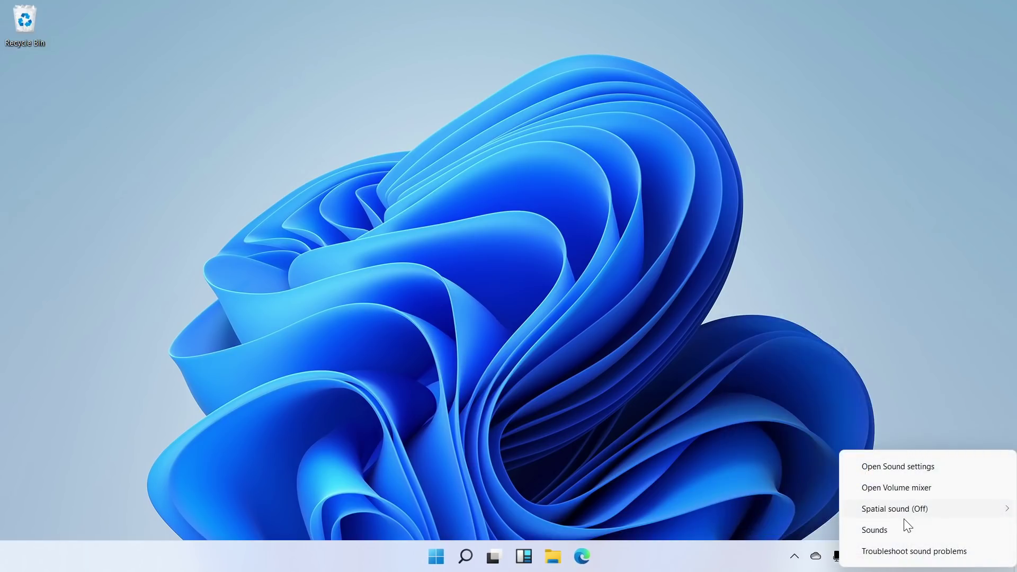
left_click(926, 468)
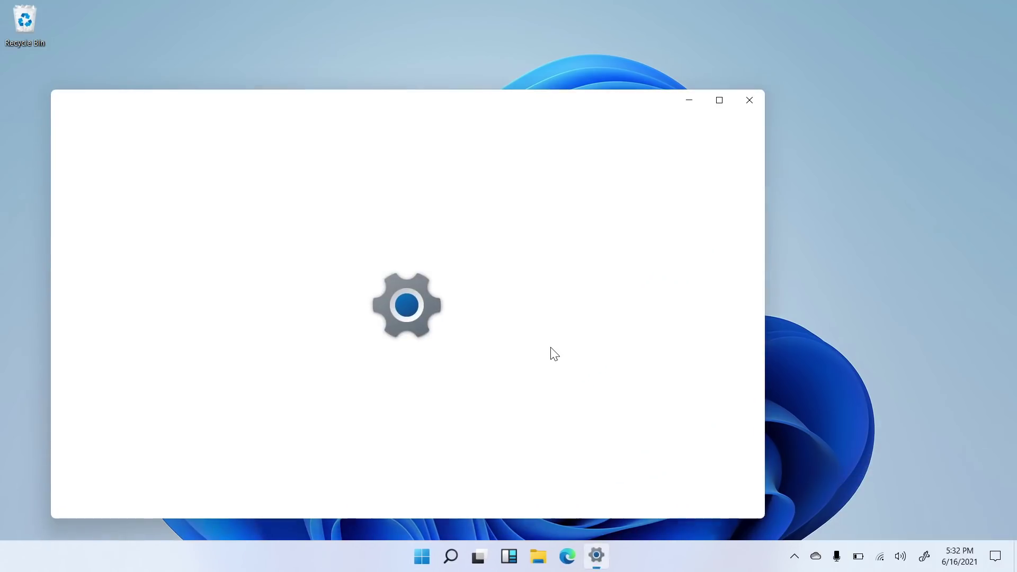
scroll(549, 351, "down", 10)
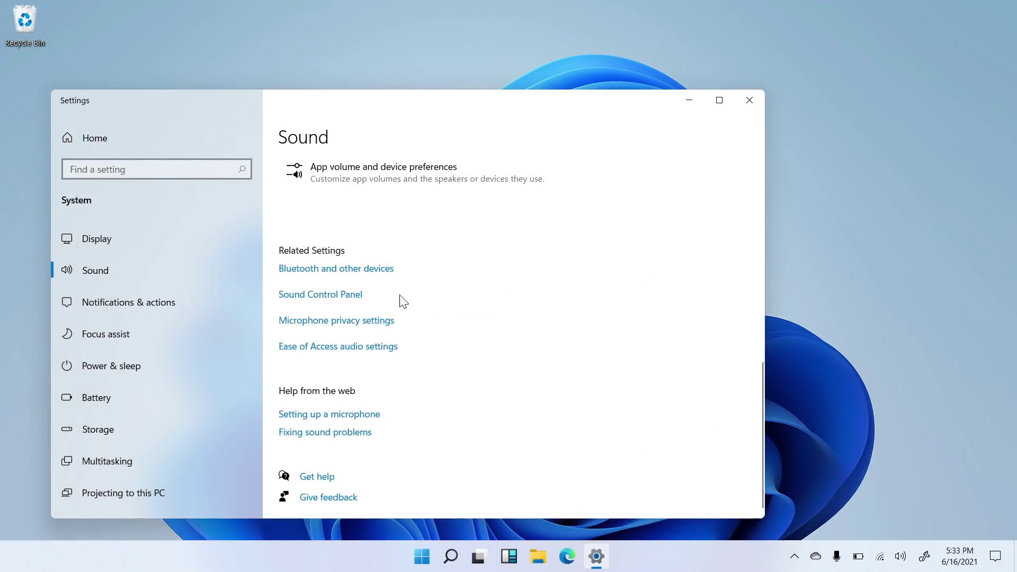
left_click(335, 296)
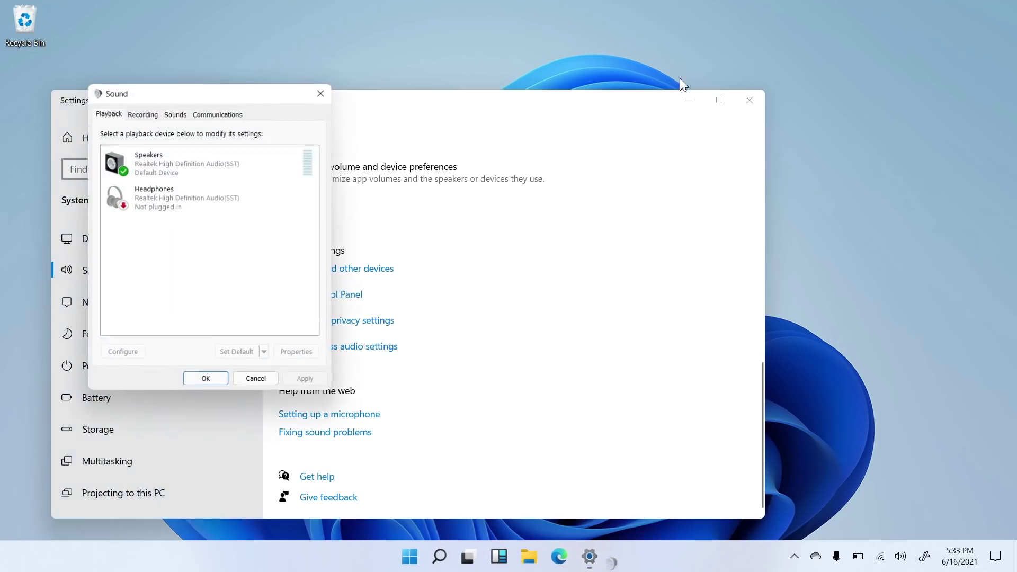
Step: Minimize Settings, switch the Sound dialog to its Sounds tab and nudge it up-right
left_click(689, 100)
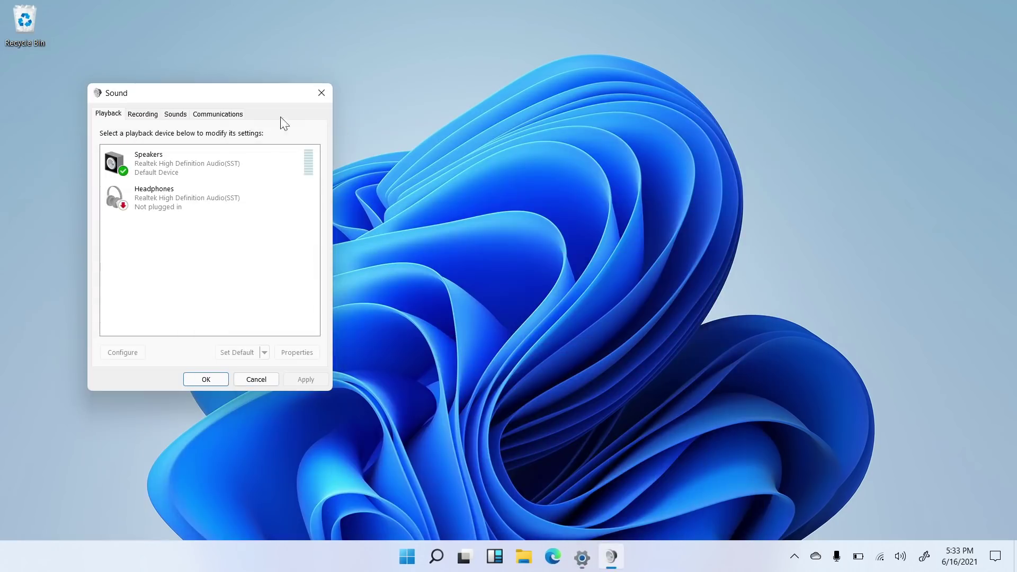
left_click(155, 118)
left_click(172, 115)
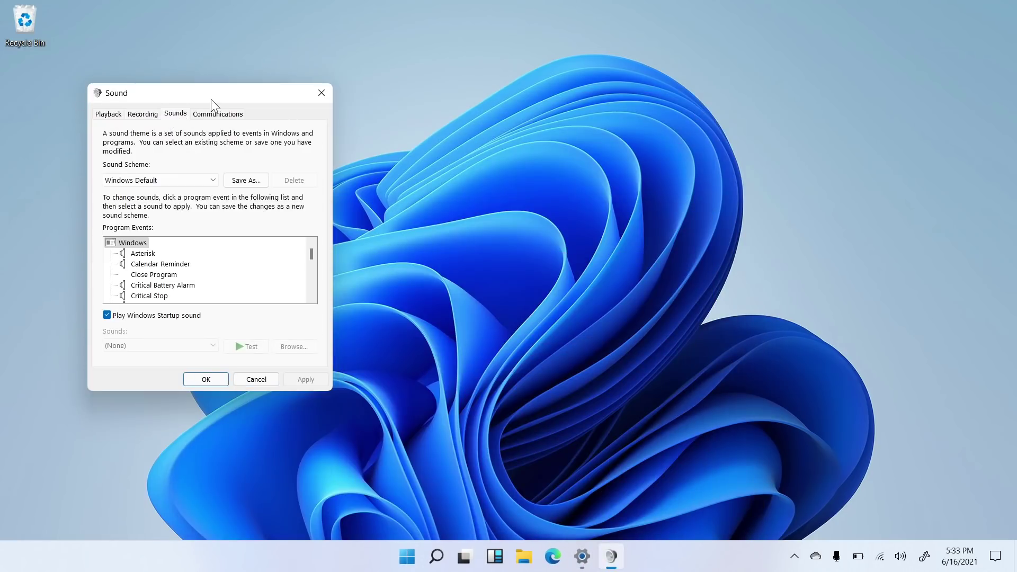
left_click_drag(214, 93, 230, 81)
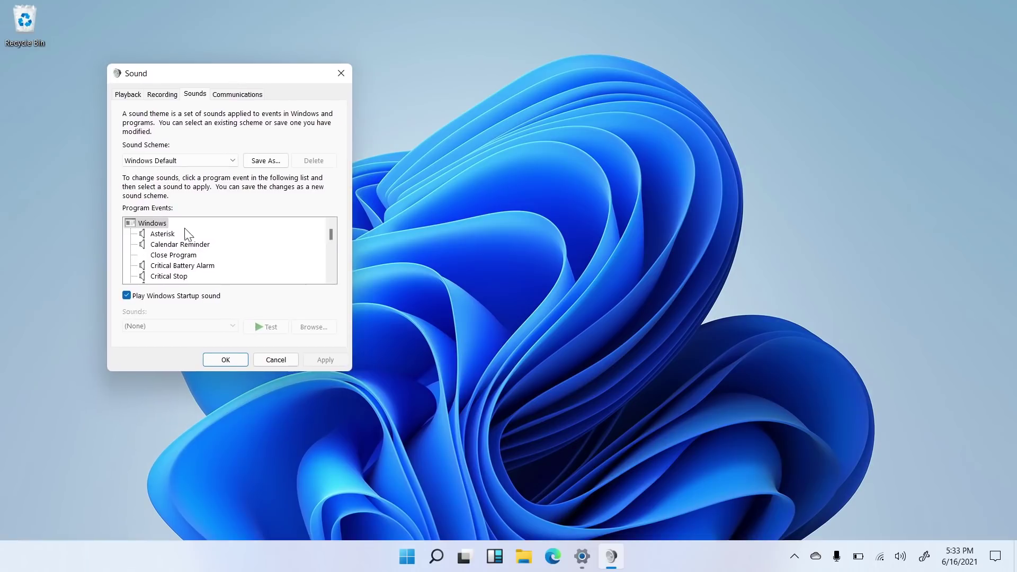
Step: Preview the Asterisk, Calendar Reminder, Critical Battery Alarm and Critical Stop sounds
left_click(163, 234)
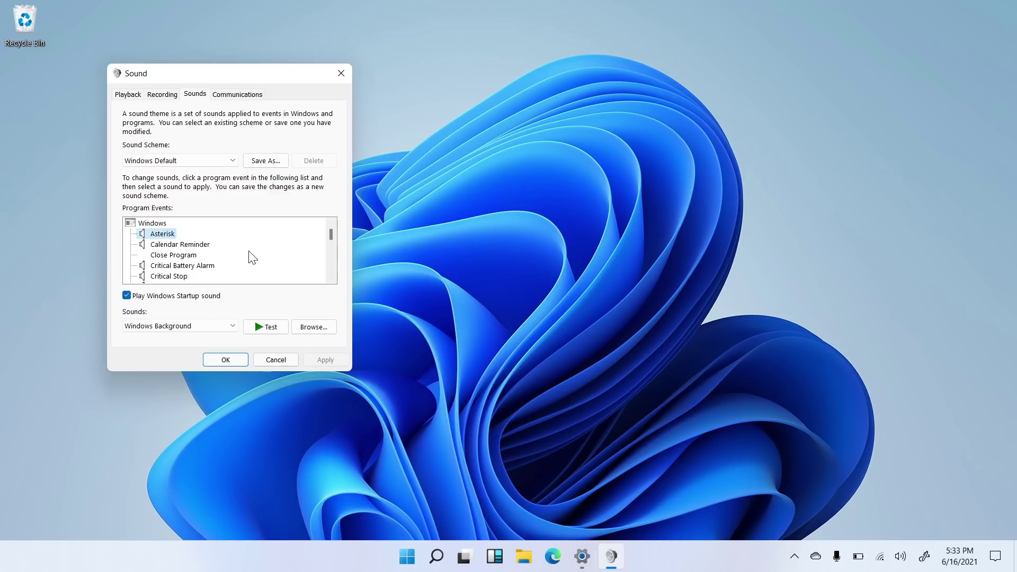
left_click(264, 325)
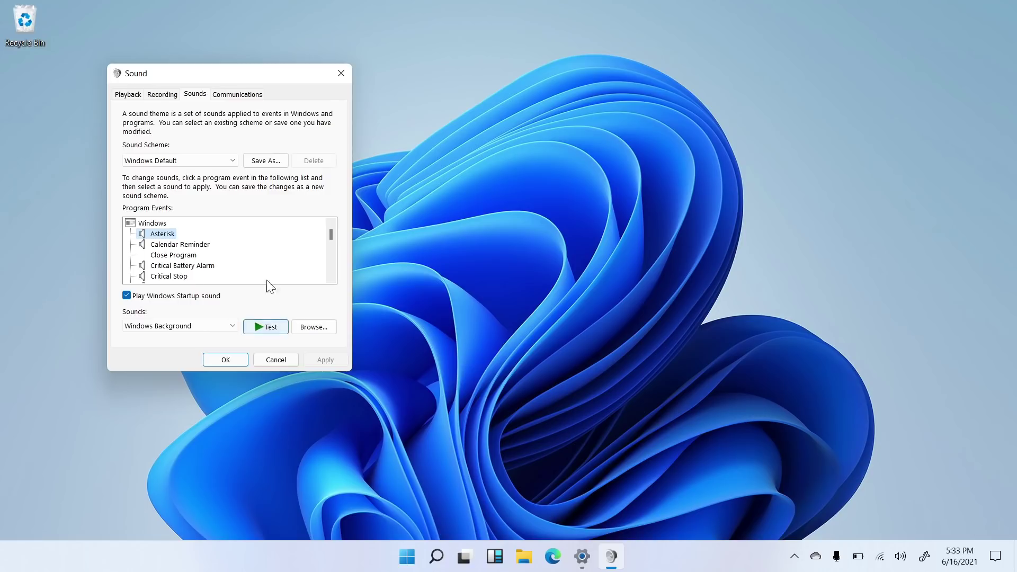
left_click(178, 247)
left_click(166, 235)
left_click(276, 327)
left_click(180, 245)
left_click(260, 325)
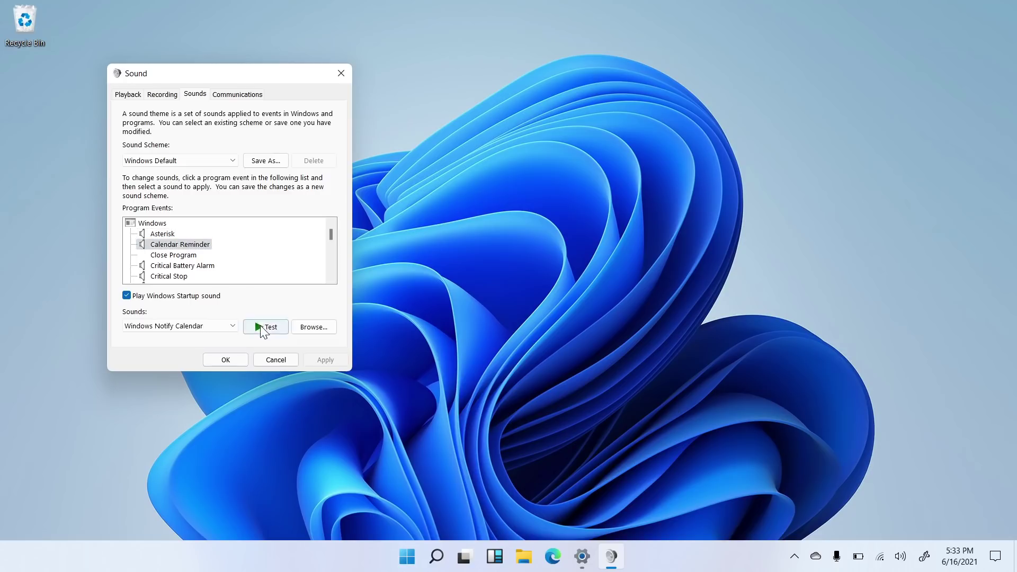
left_click(186, 266)
left_click(267, 328)
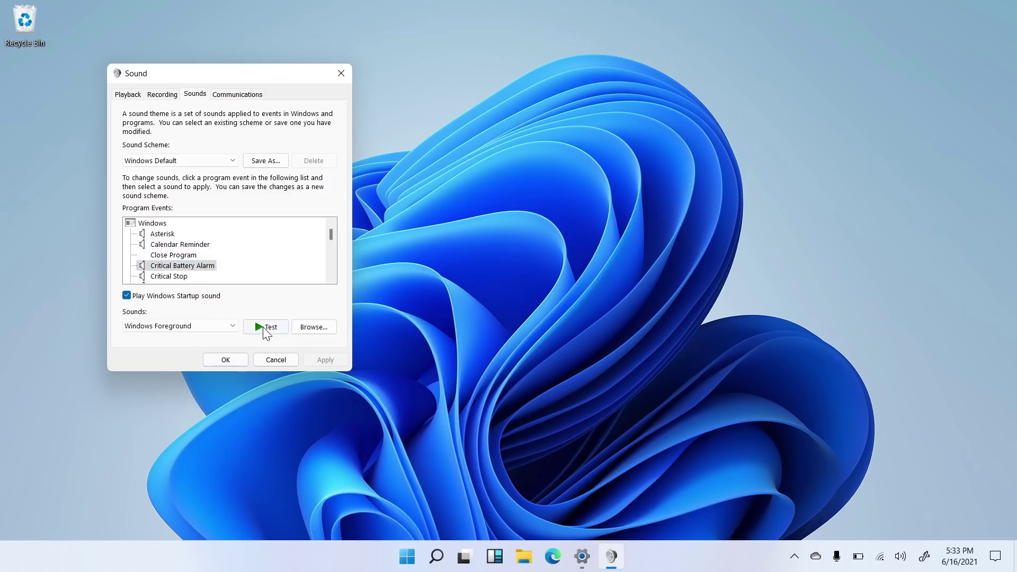
left_click(174, 276)
left_click(270, 328)
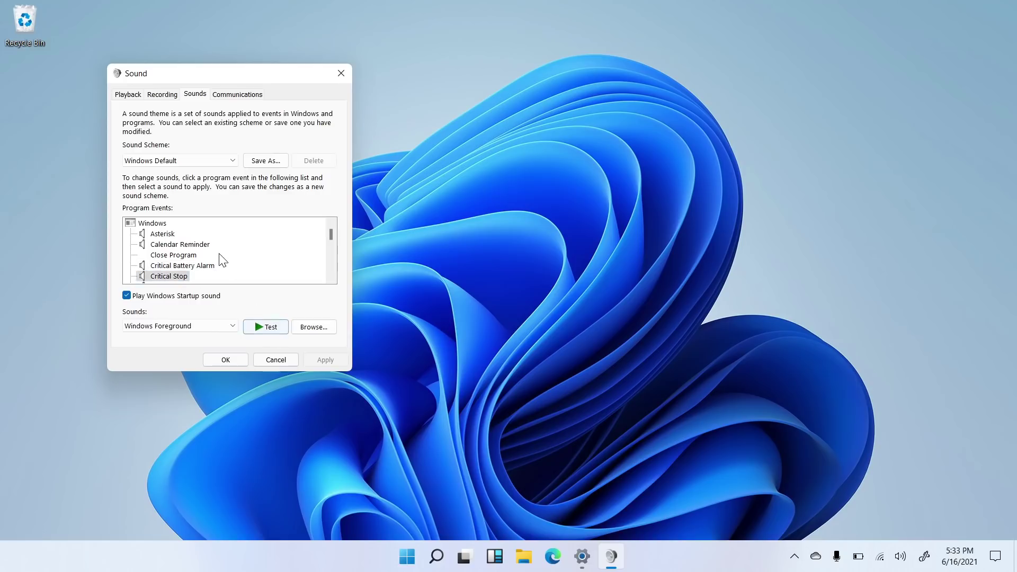
Step: Preview Default Beep, Desktop Mail Notification, Device Connect, Device Disconnect and Device Failed to Connect sounds
scroll(221, 261, "down", 1)
left_click(186, 257)
left_click(268, 327)
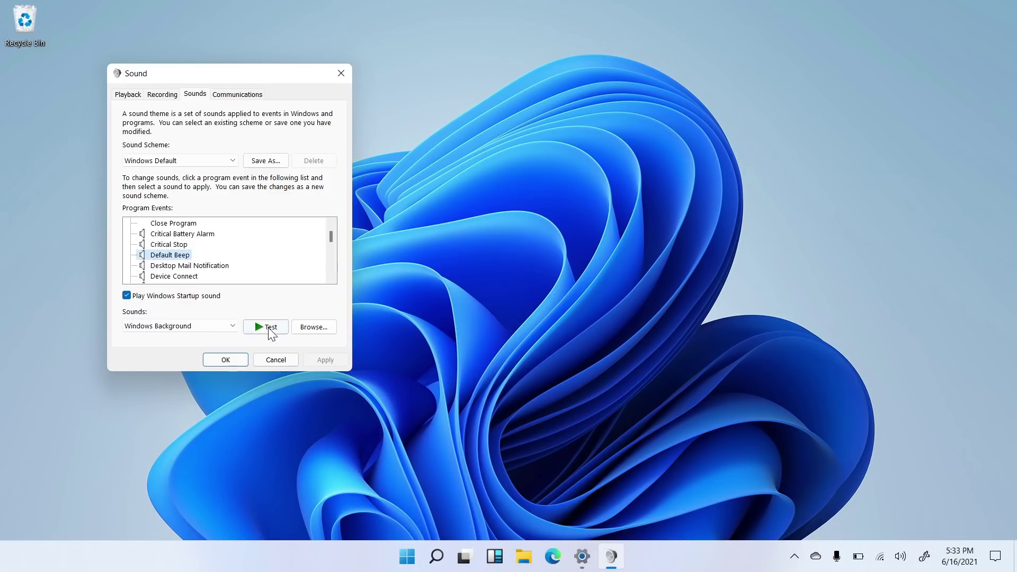
left_click(191, 266)
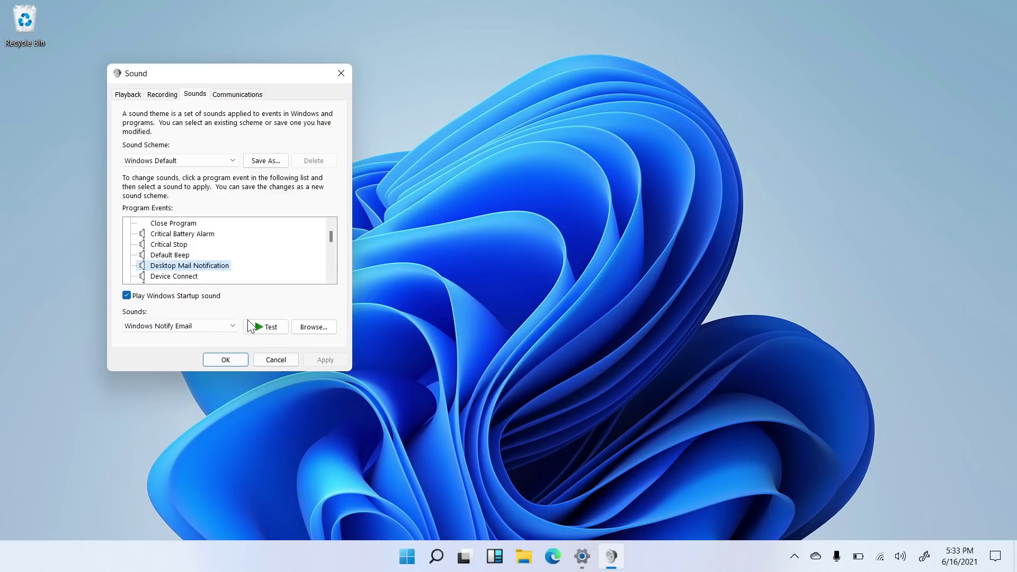
left_click(263, 327)
left_click(175, 276)
left_click(270, 327)
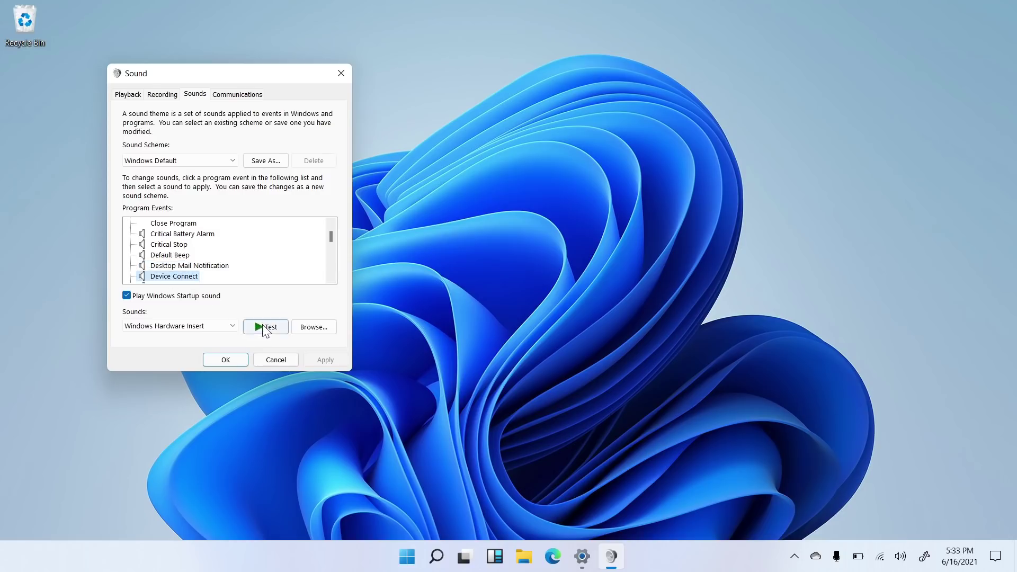
scroll(222, 282, "down", 2)
left_click(192, 224)
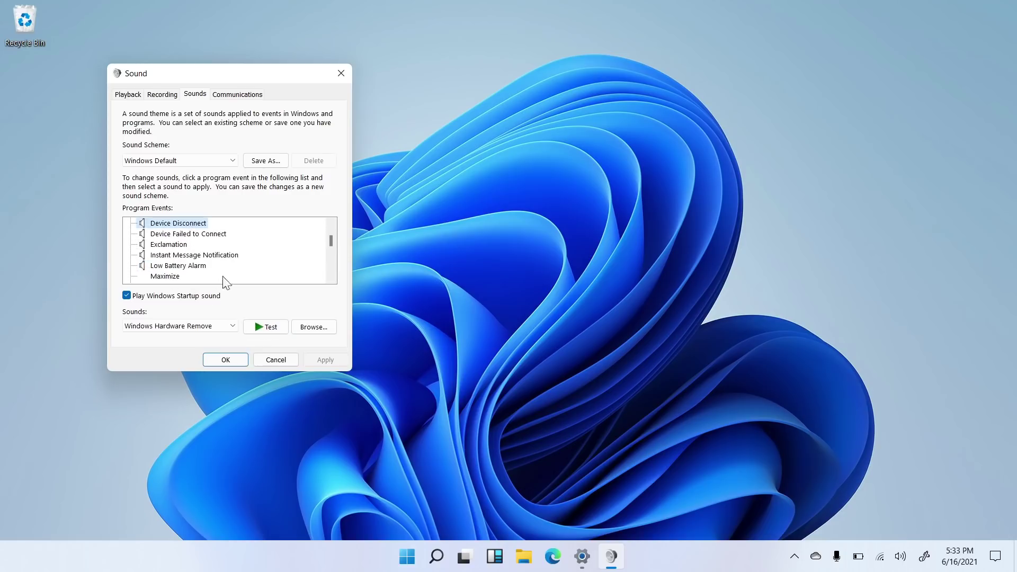
left_click(270, 326)
left_click(190, 233)
left_click(268, 327)
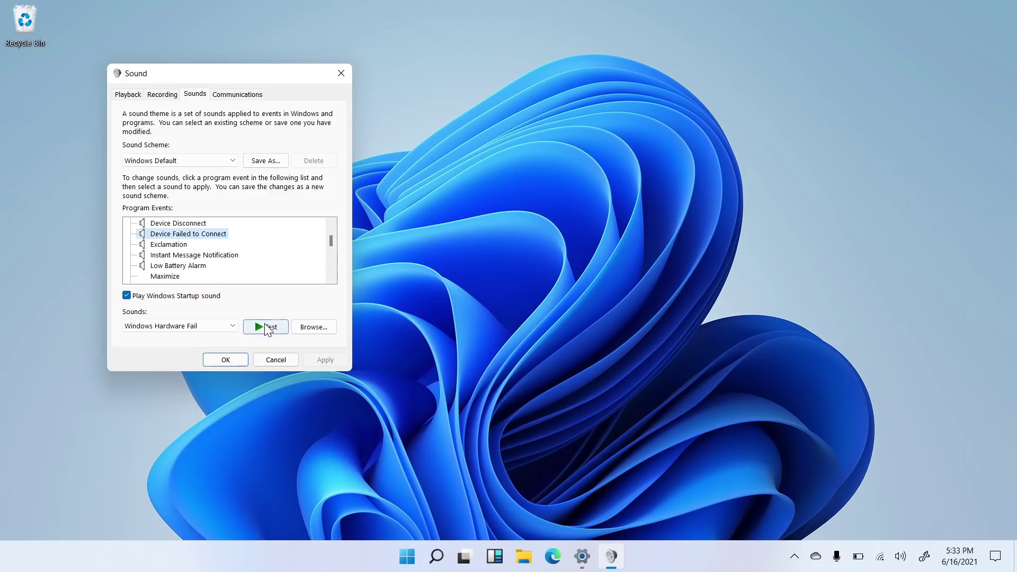
Step: Preview Exclamation, Instant Message Notification and Low Battery Alarm sounds, then close the Sound dialog
left_click(175, 244)
left_click(265, 327)
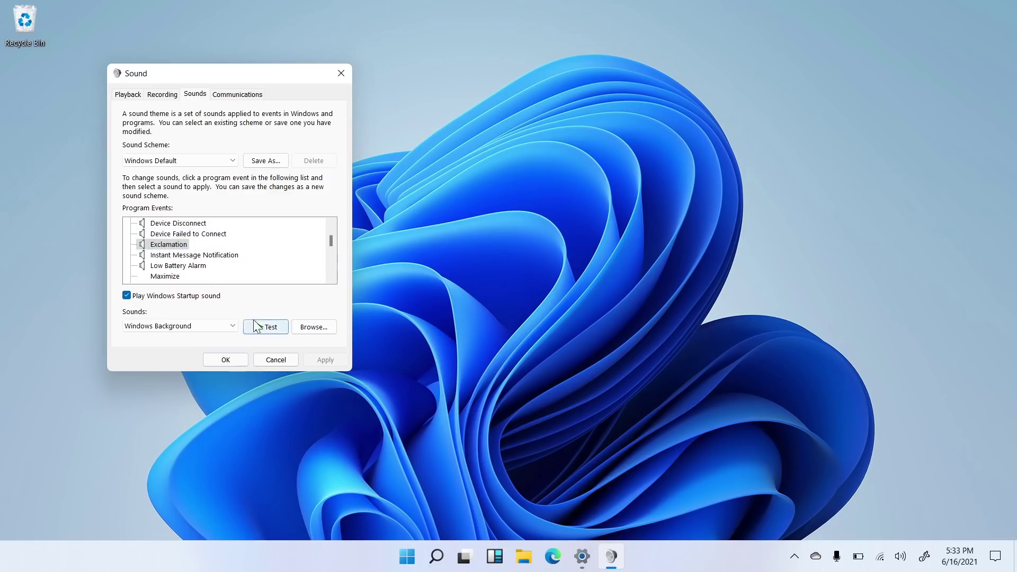
left_click(195, 255)
left_click(263, 326)
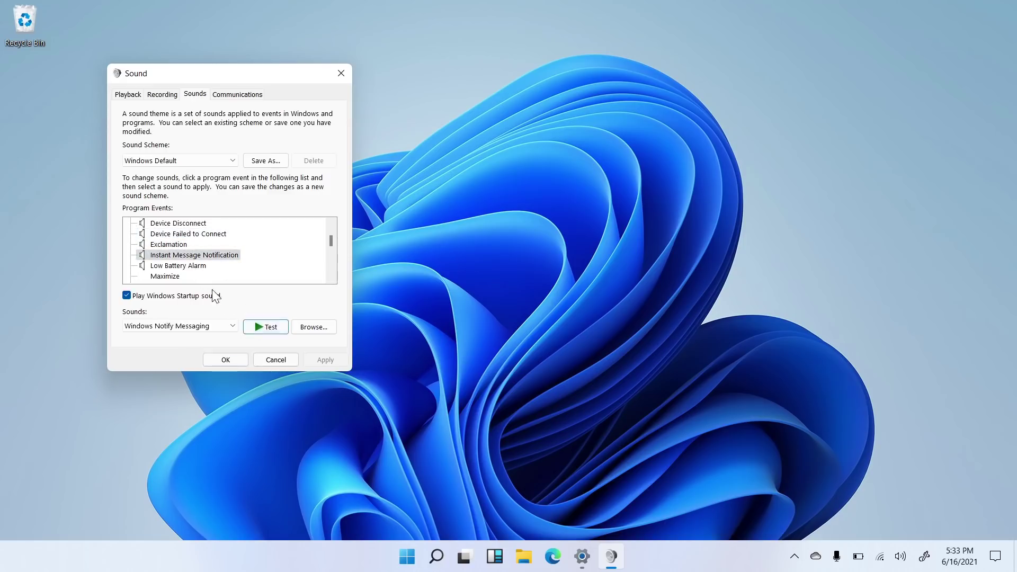
left_click(191, 266)
left_click(267, 326)
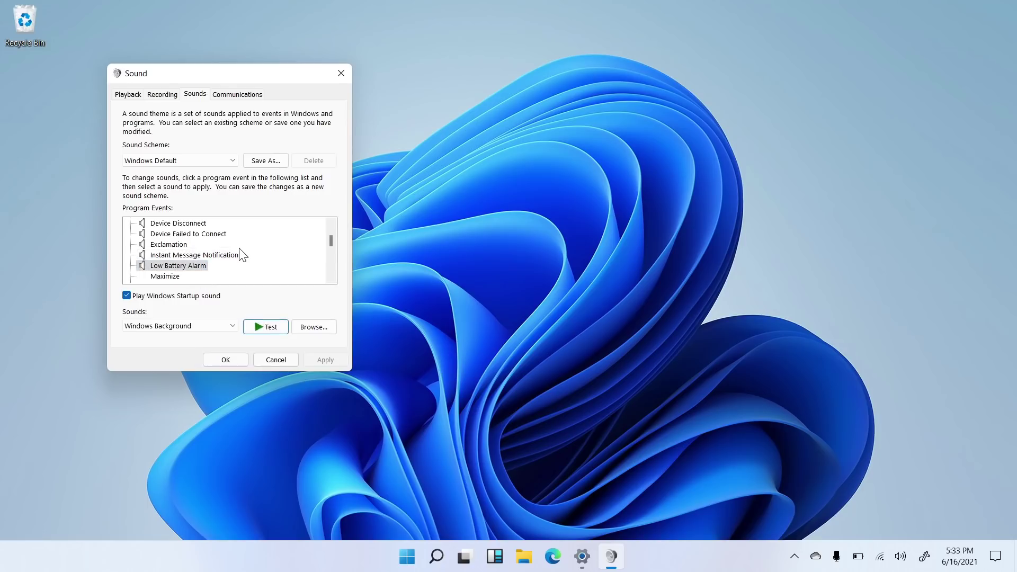
scroll(242, 255, "down", 1)
scroll(201, 267, "down", 4)
scroll(195, 253, "up", 8)
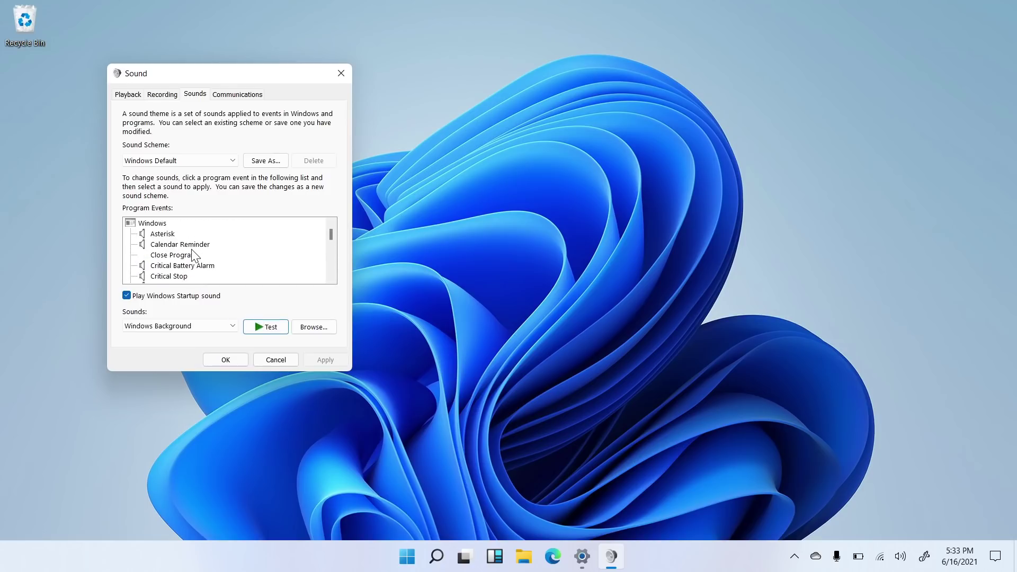
left_click(235, 364)
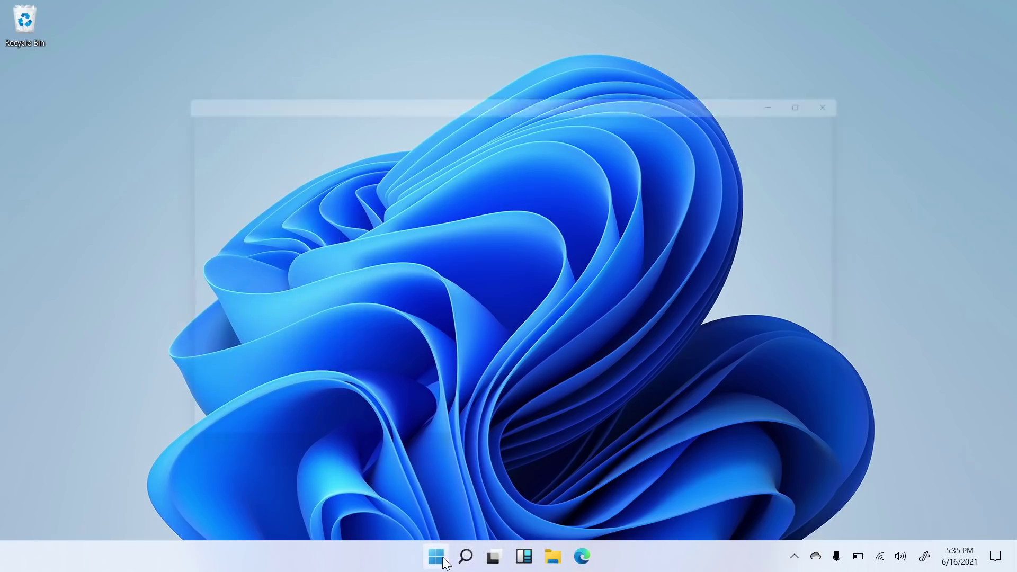
Step: Launch Settings and Calculator from the Start menu
left_click(444, 562)
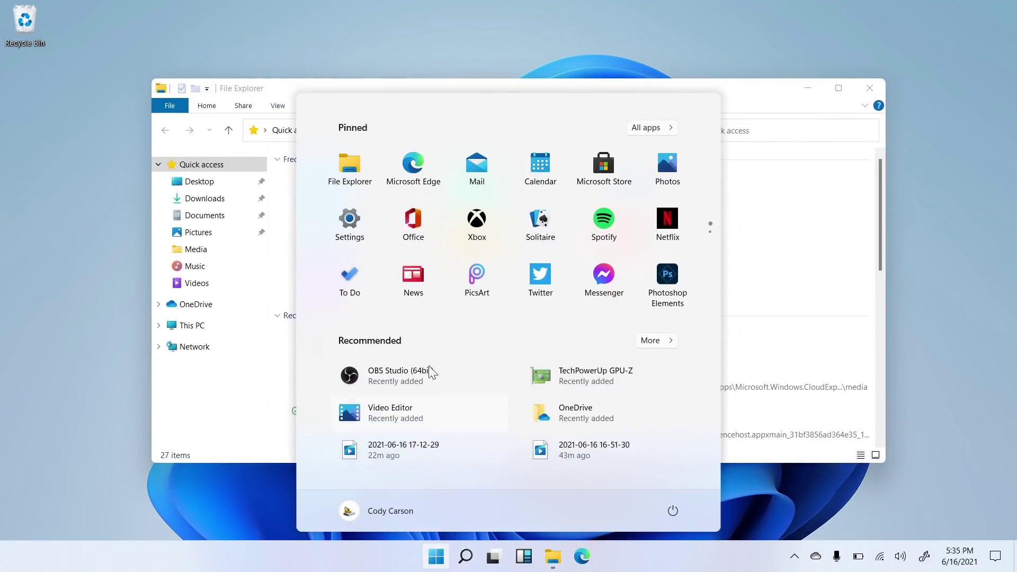
left_click(349, 236)
left_click(422, 556)
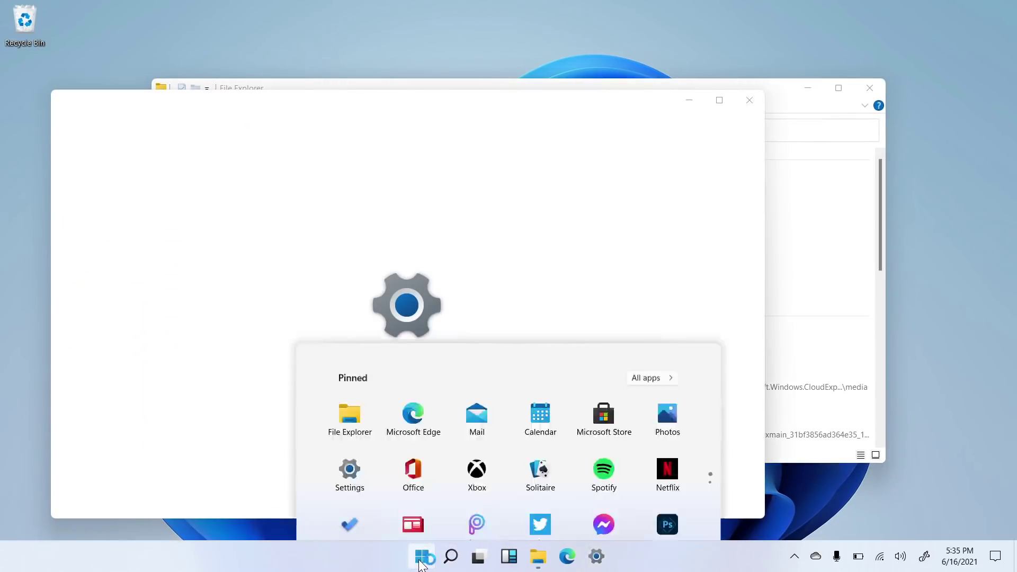
scroll(530, 264, "down", 1)
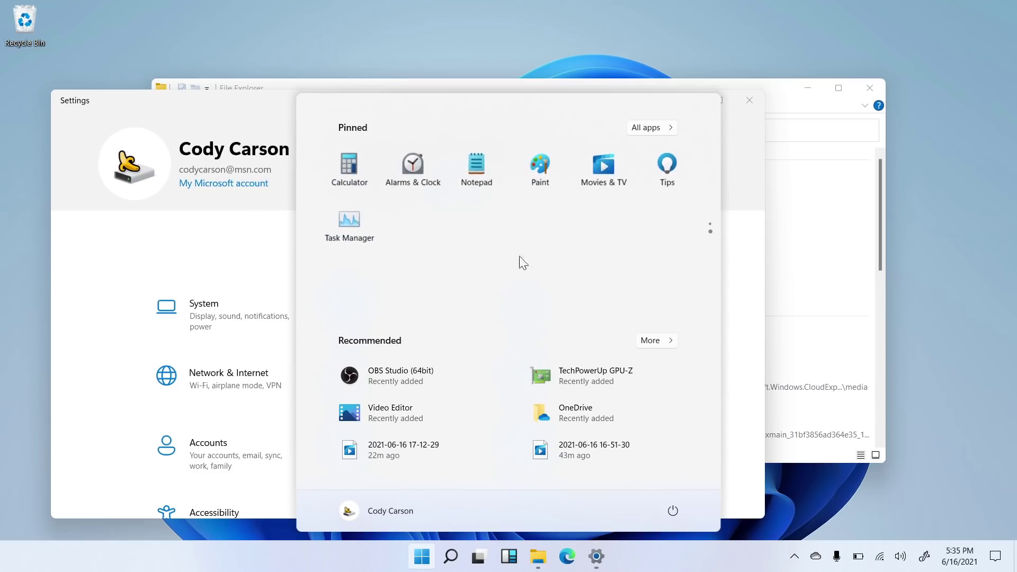
left_click(348, 168)
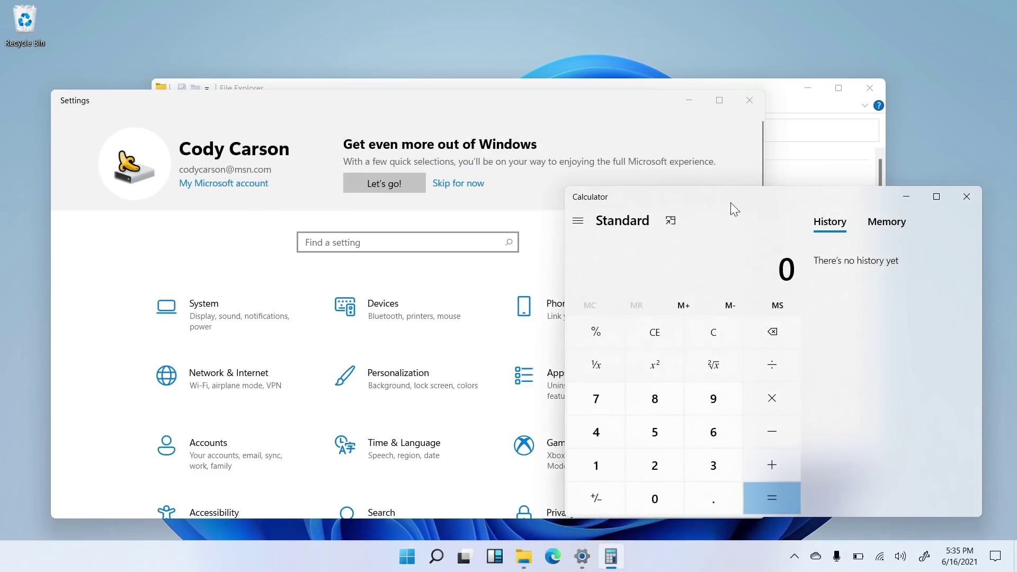
Step: Rearrange the Calculator and Settings windows, show Calculator's memory list, and minimize Calculator
left_click_drag(739, 205, 591, 160)
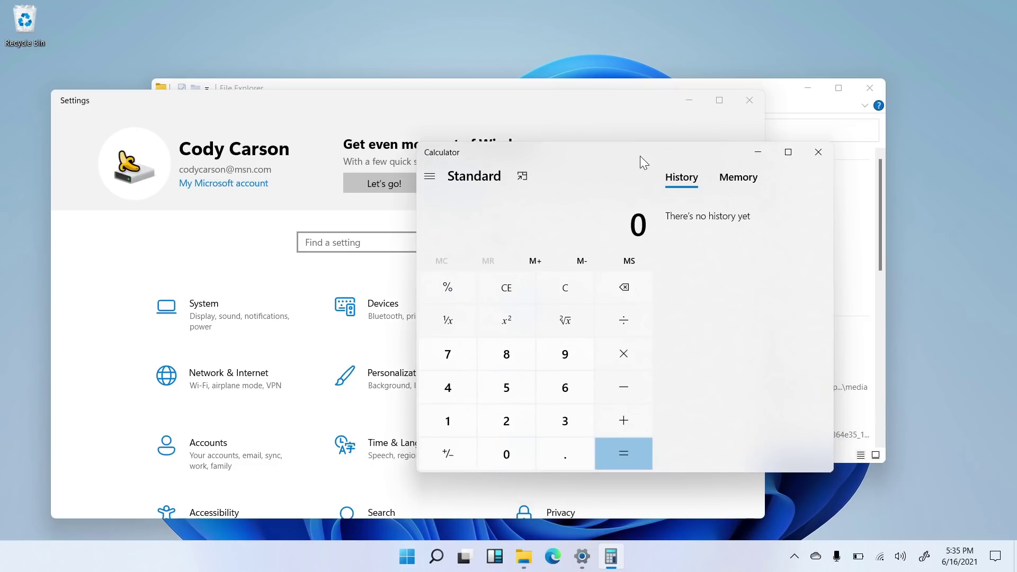
left_click_drag(625, 100, 611, 103)
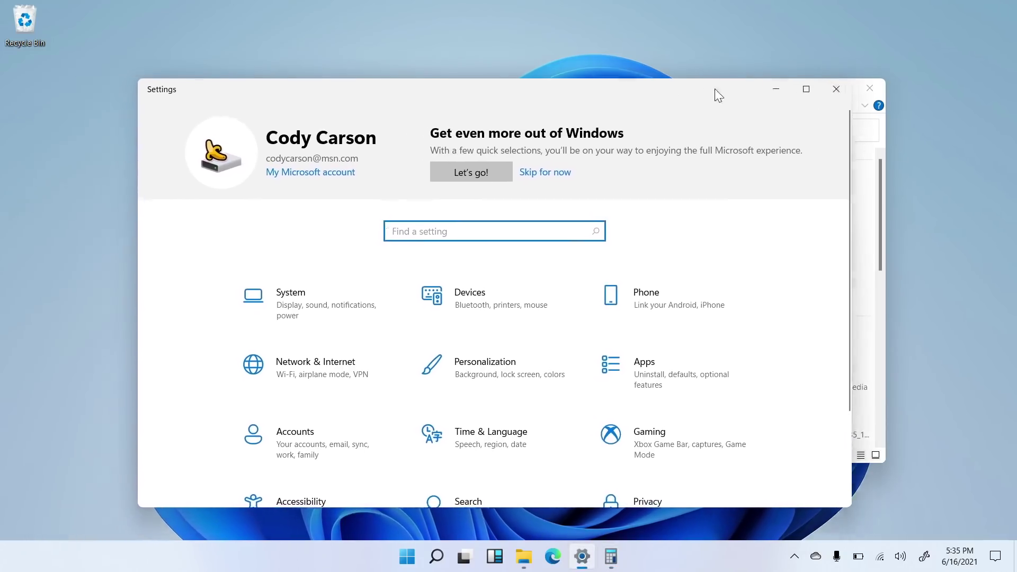
left_click_drag(718, 96, 604, 57)
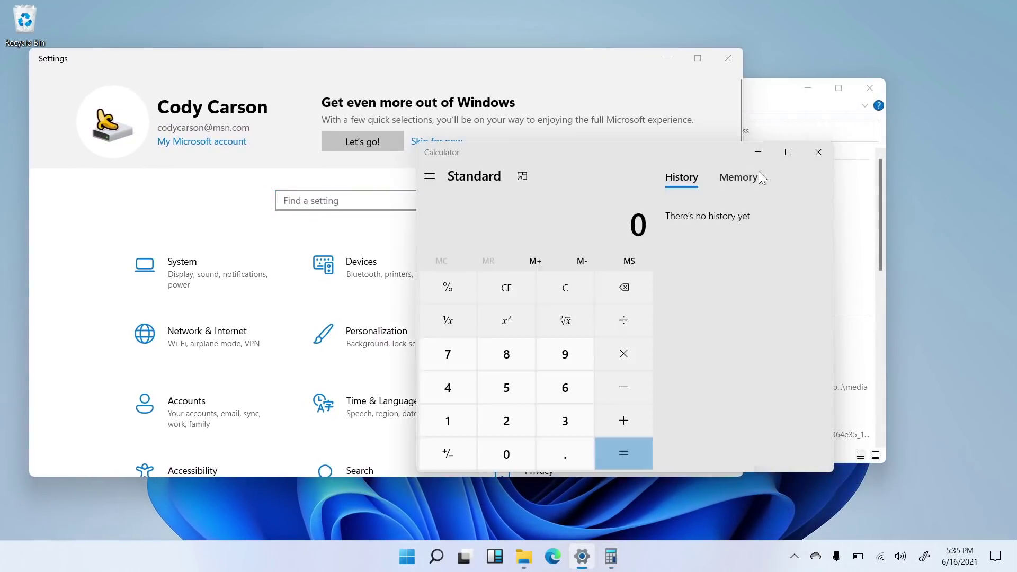
left_click(738, 177)
left_click_drag(714, 151, 758, 170)
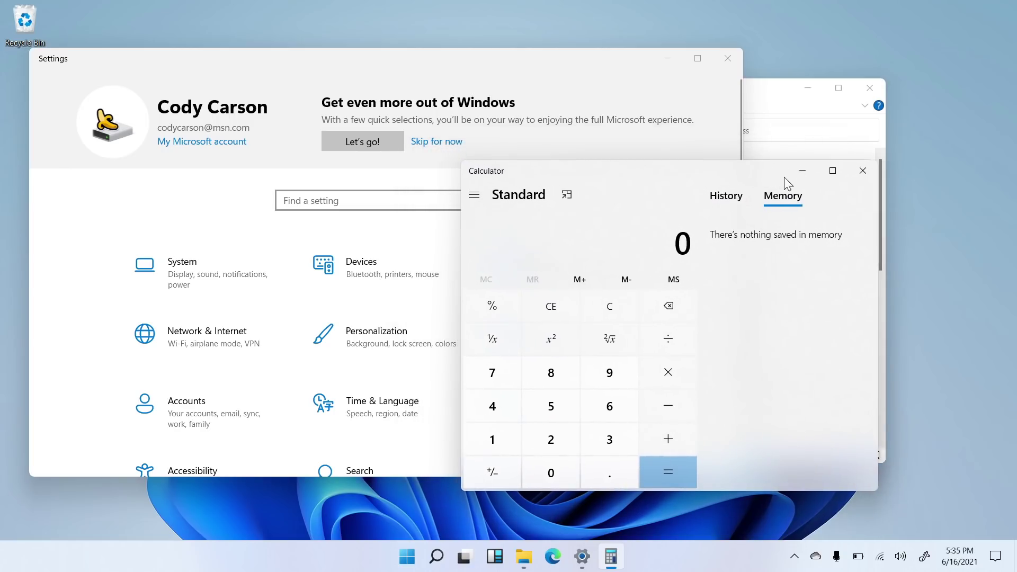
left_click(797, 173)
Step: Minimize Settings and repeatedly minimize and restore File Explorer from its taskbar icon
left_click(668, 62)
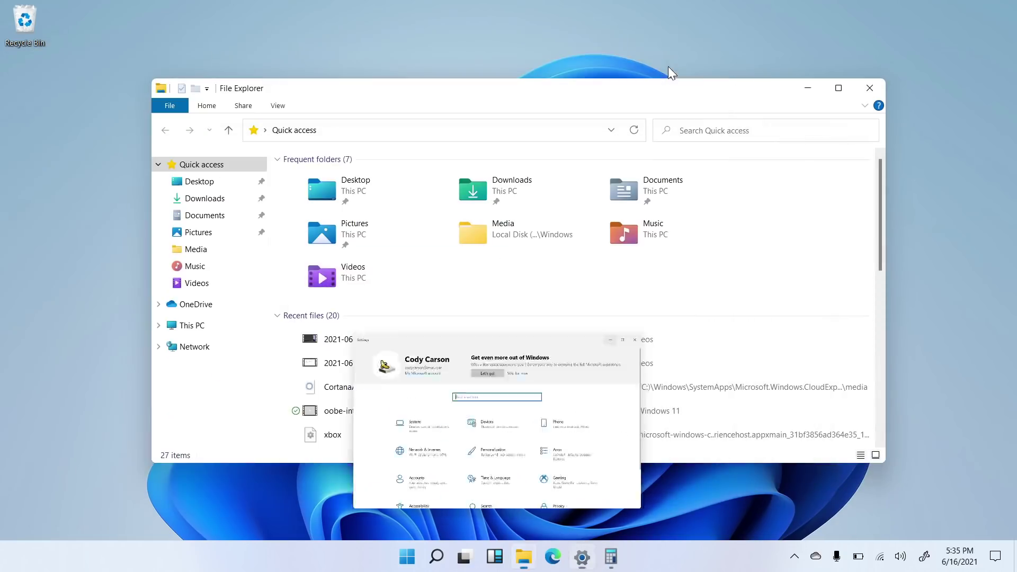
left_click(522, 563)
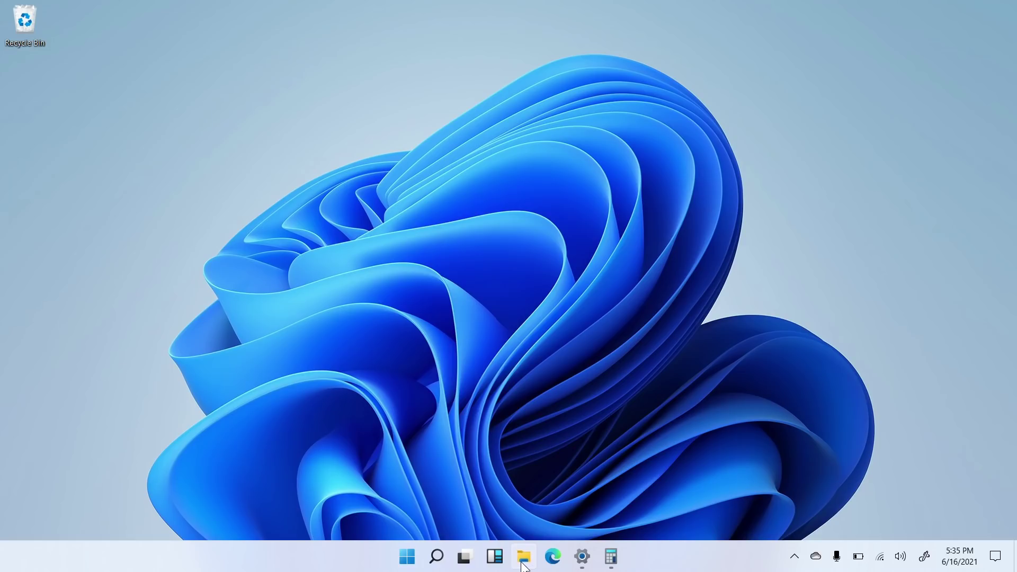
left_click(522, 563)
left_click(522, 562)
left_click(522, 562)
left_click(522, 563)
left_click(522, 563)
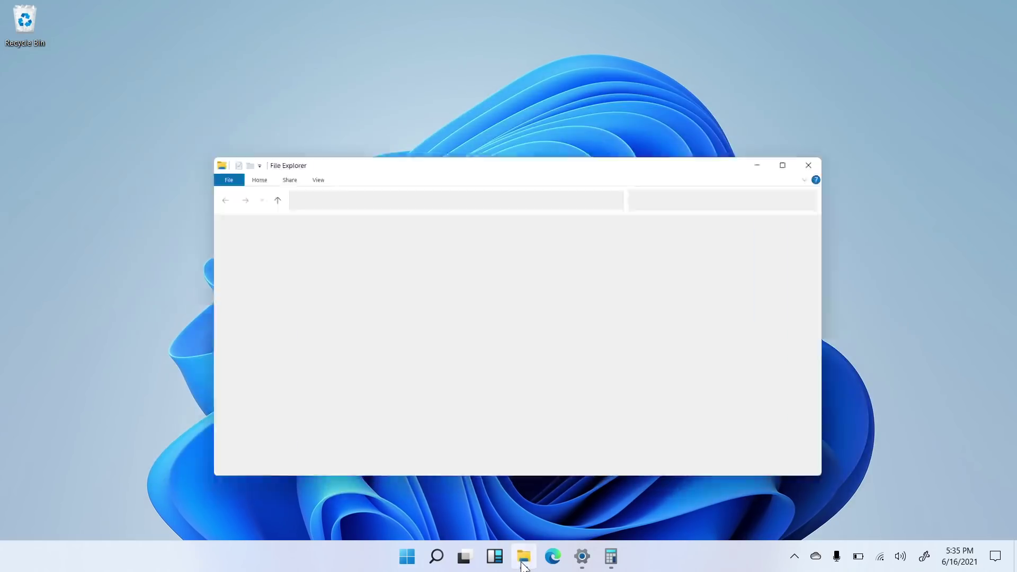
left_click(522, 563)
left_click(522, 562)
left_click(522, 562)
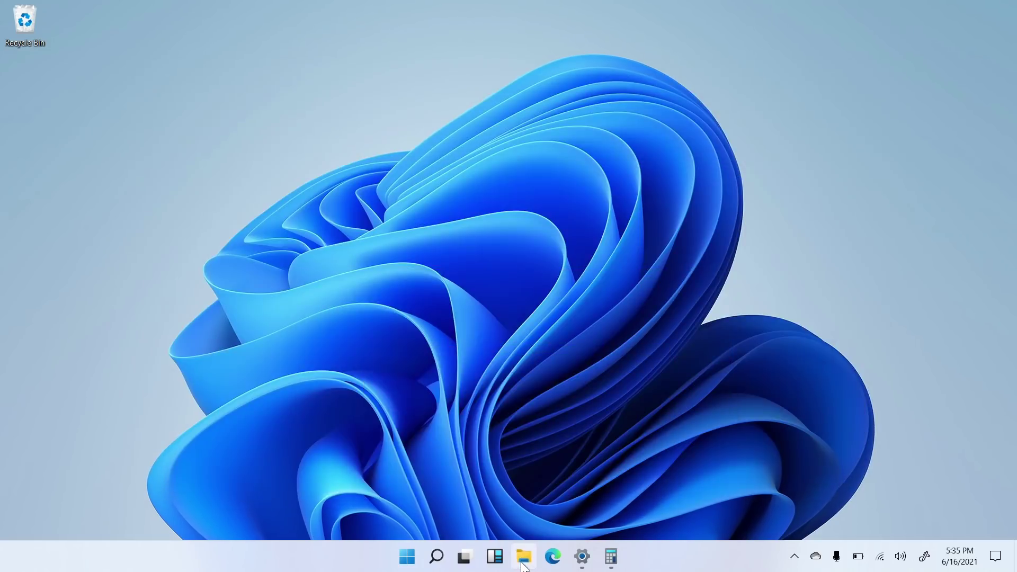
left_click(522, 562)
left_click(522, 562)
left_click(522, 562)
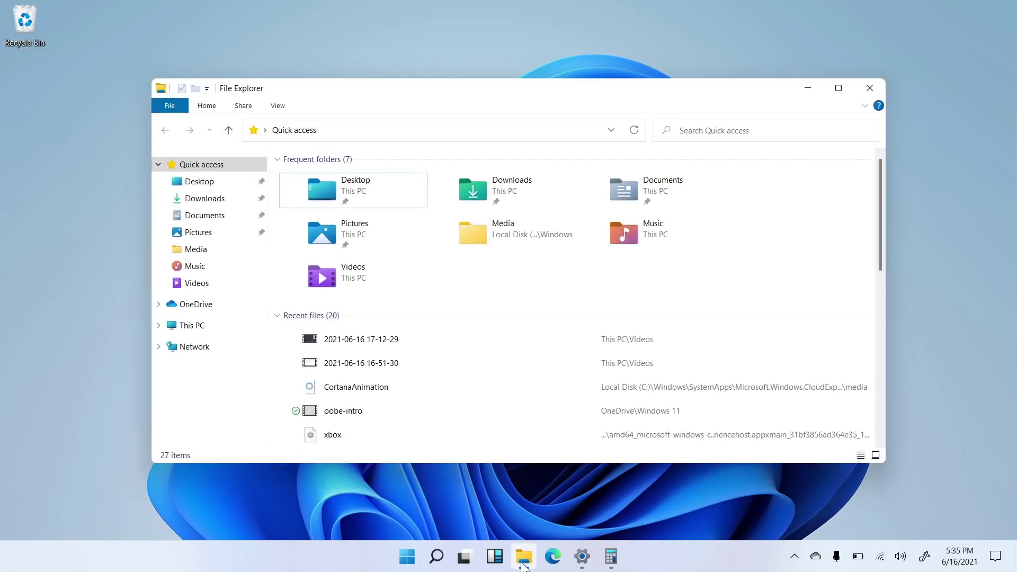
left_click(522, 563)
left_click(523, 564)
Step: Maximize and restore File Explorer three times
left_click(835, 89)
left_click(970, 8)
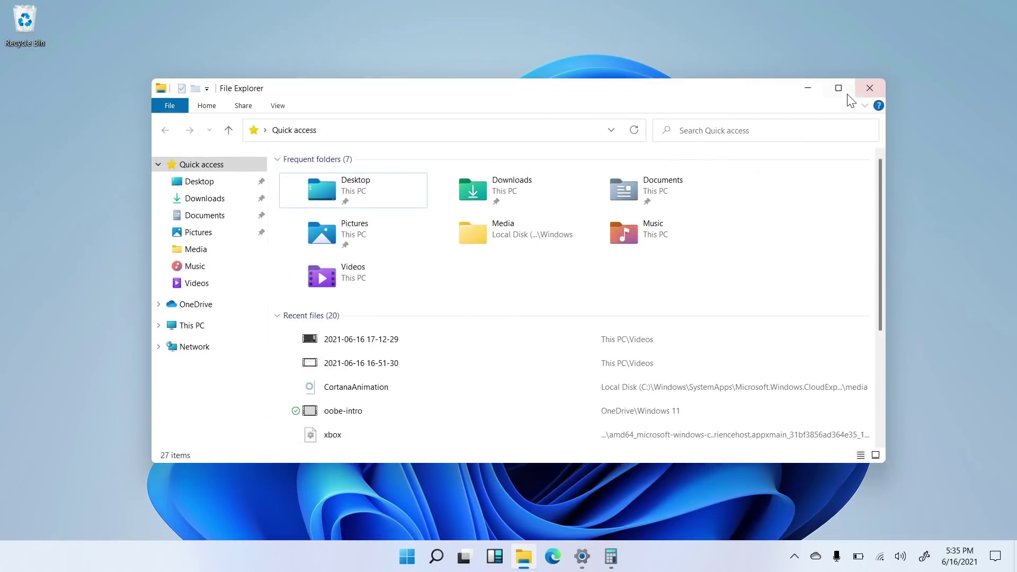
left_click(836, 90)
left_click(969, 8)
left_click(836, 88)
left_click(971, 7)
Step: Bring Settings back, maximize and restore it twice, then drag it to the top edge to snap
left_click(582, 556)
left_click(696, 61)
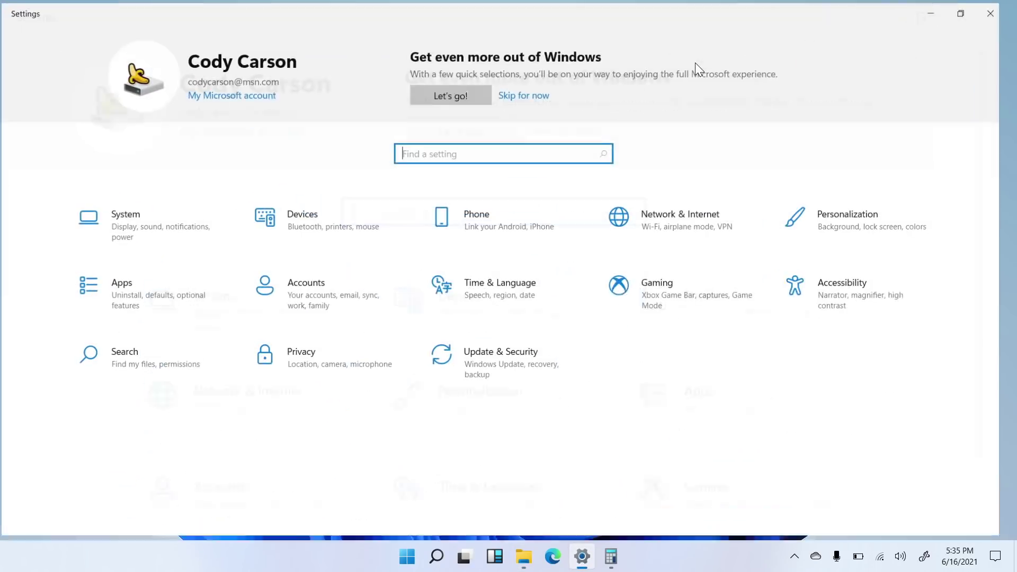
left_click(960, 13)
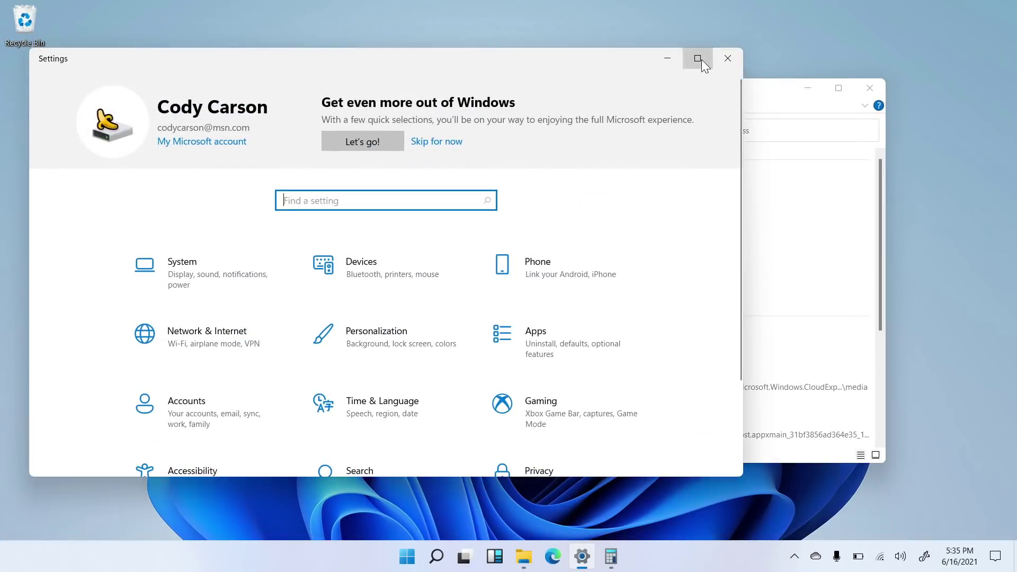
left_click(697, 59)
left_click(971, 14)
left_click_drag(460, 58, 1016, 8)
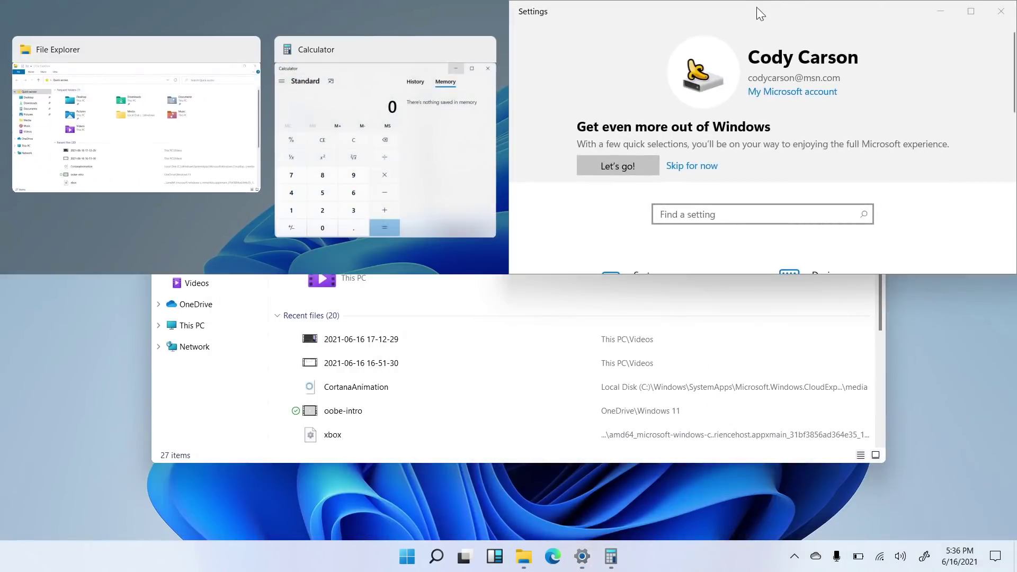
Step: Pull Settings out of its snap, snap it left via Snap Layouts, then maximize and restore it
left_click_drag(758, 12, 396, 65)
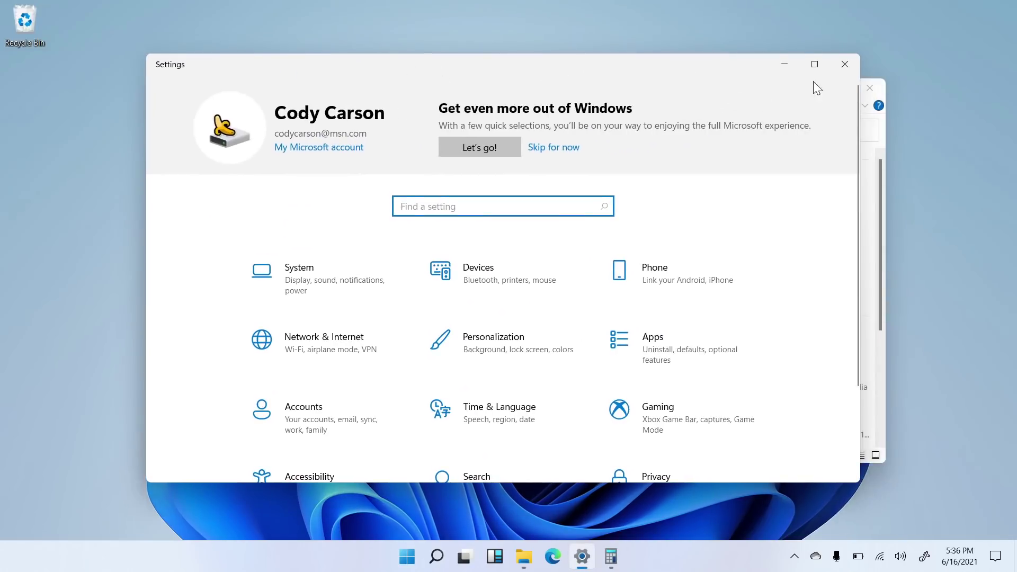
mouse_move(815, 70)
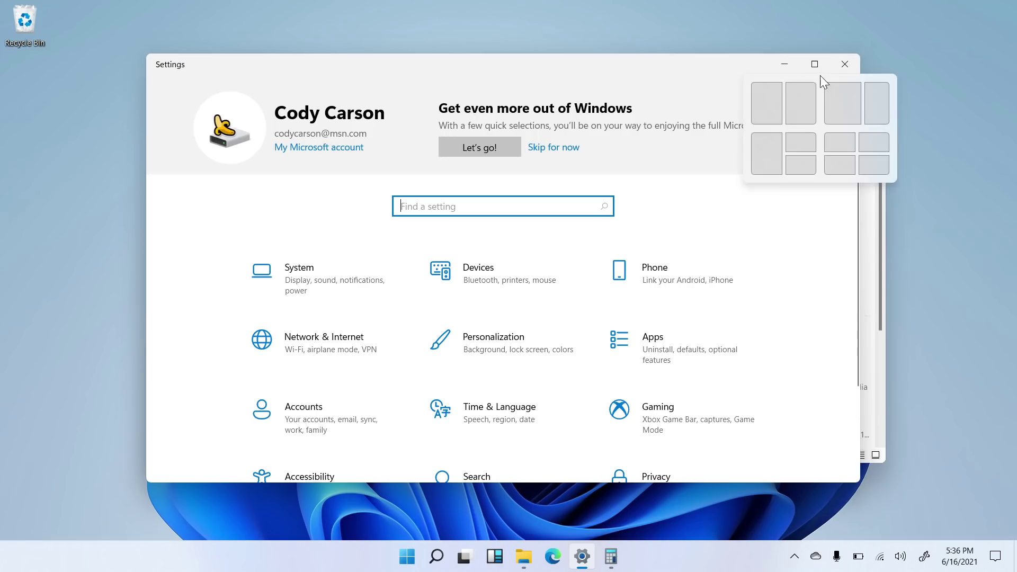
left_click(776, 110)
left_click(462, 15)
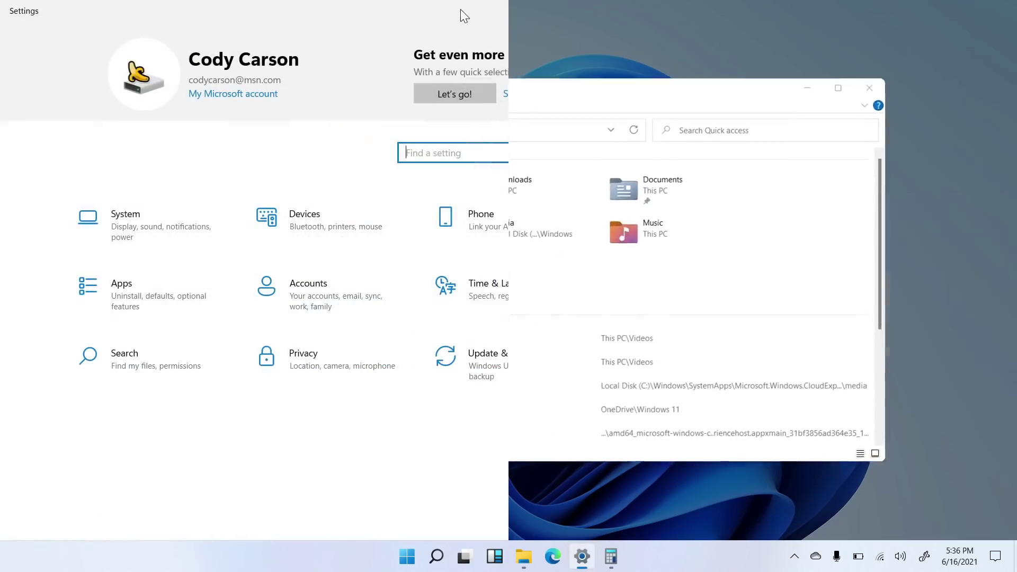
left_click(984, 18)
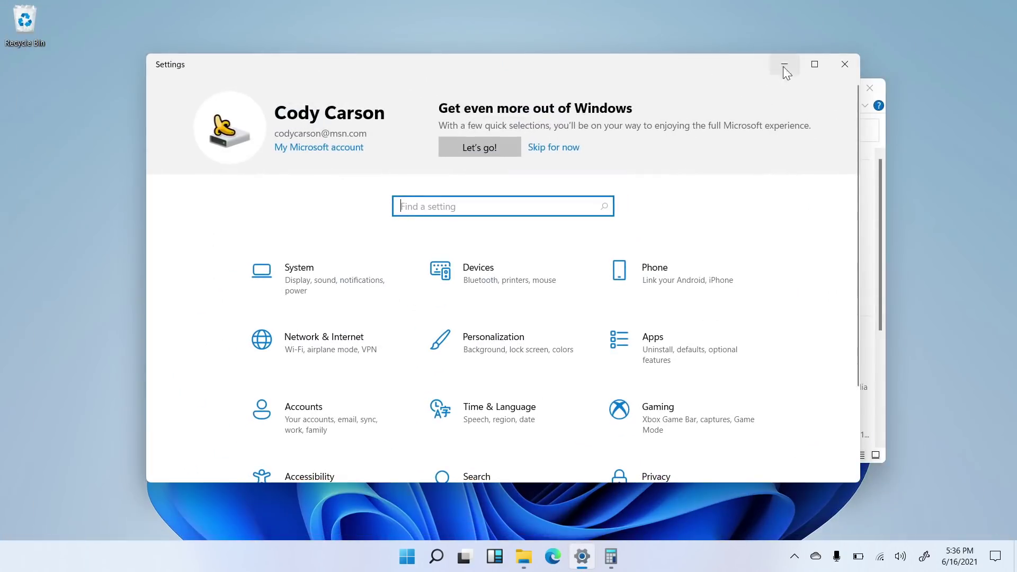
Step: In Accessibility > Mouse pointer, check 'Make visual feedback for touch points darker and larger'
mouse_move(812, 62)
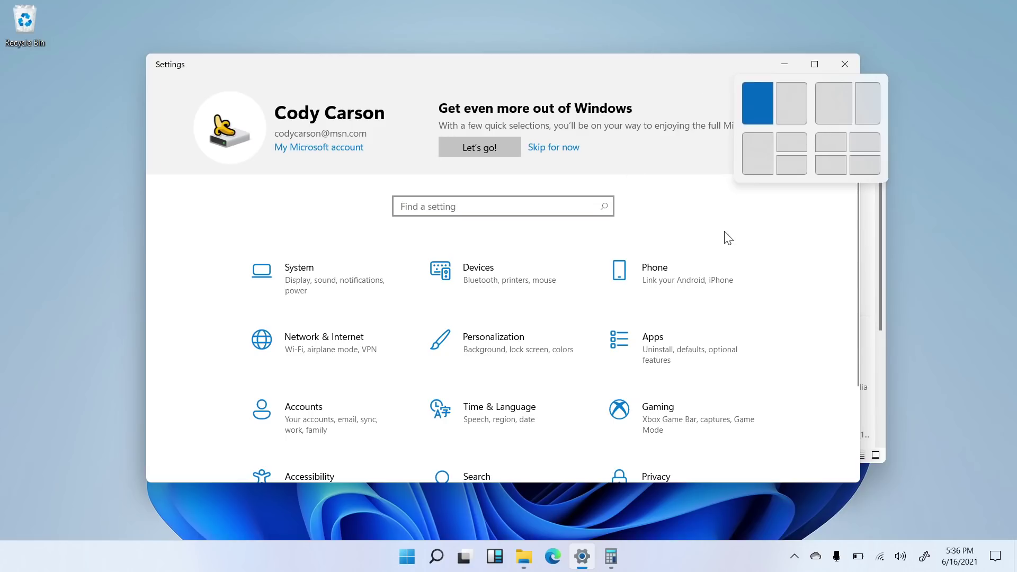
scroll(728, 238, "down", 3)
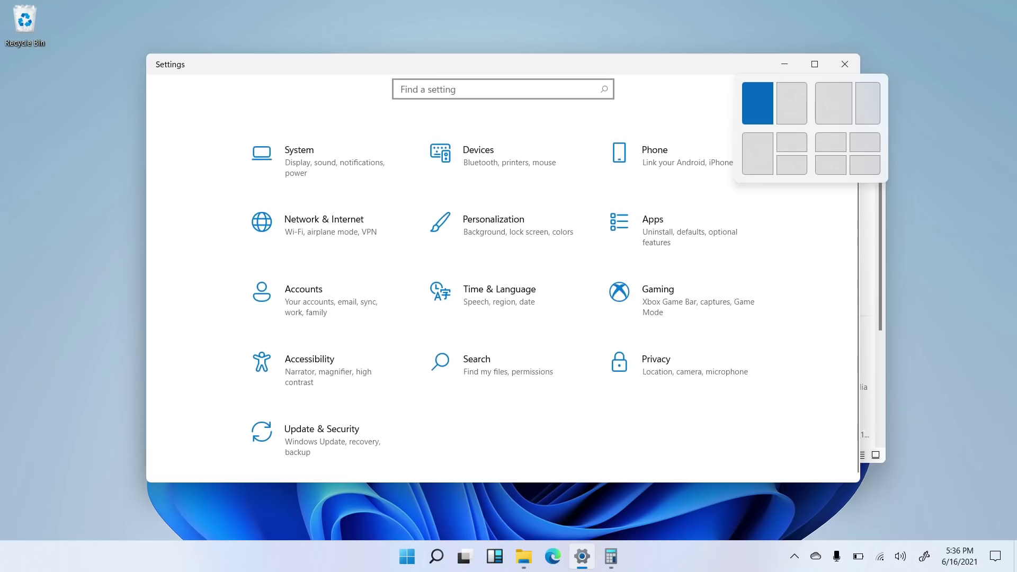
left_click(309, 359)
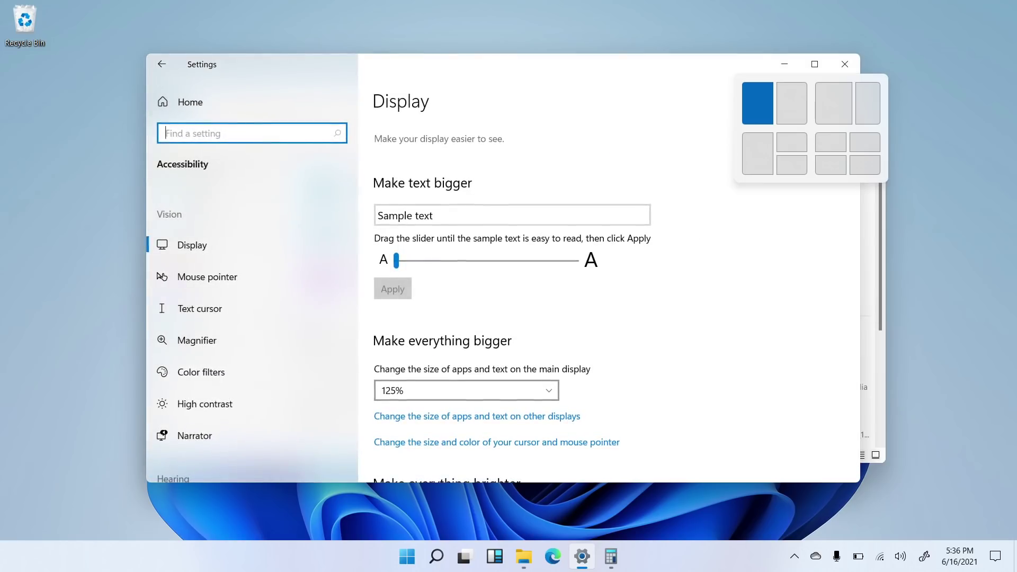
left_click(207, 277)
scroll(530, 264, "down", 1)
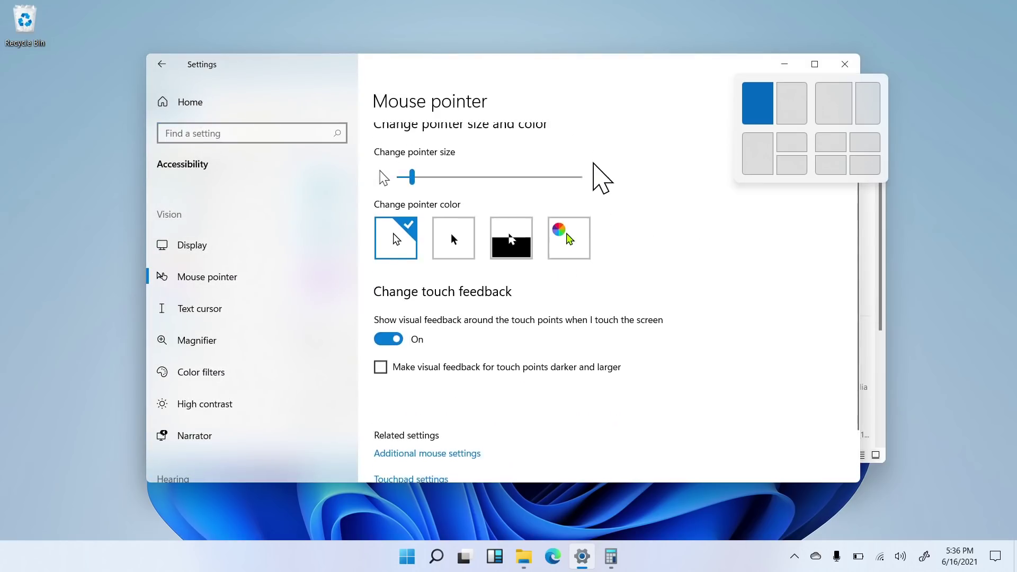
left_click(380, 369)
scroll(529, 291, "down", 2)
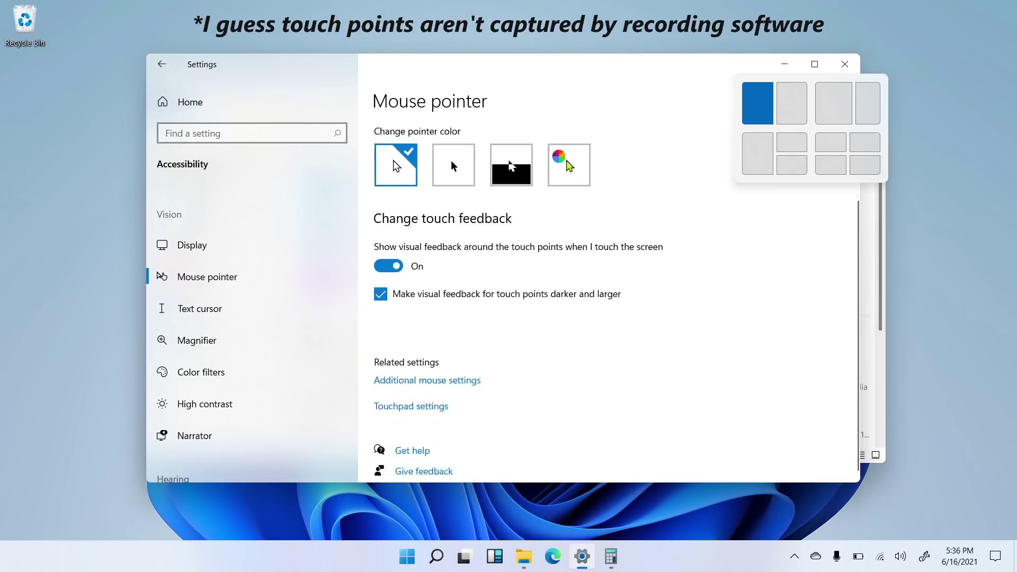
scroll(530, 291, "up", 2)
scroll(530, 292, "down", 2)
scroll(529, 291, "up", 2)
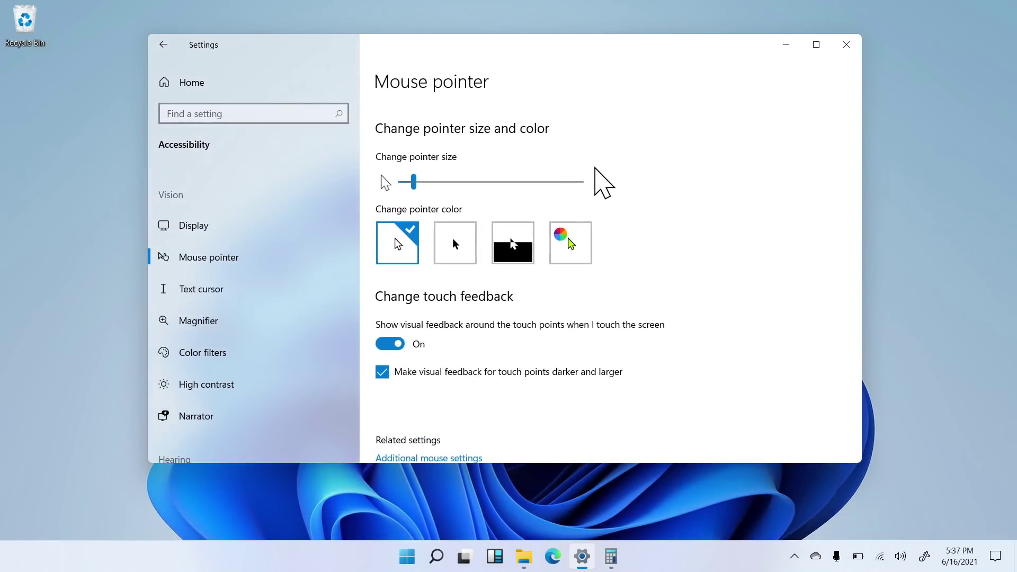
Step: Maximize and restore the Settings window, then adjust its width from the keyboard
key("super+Up")
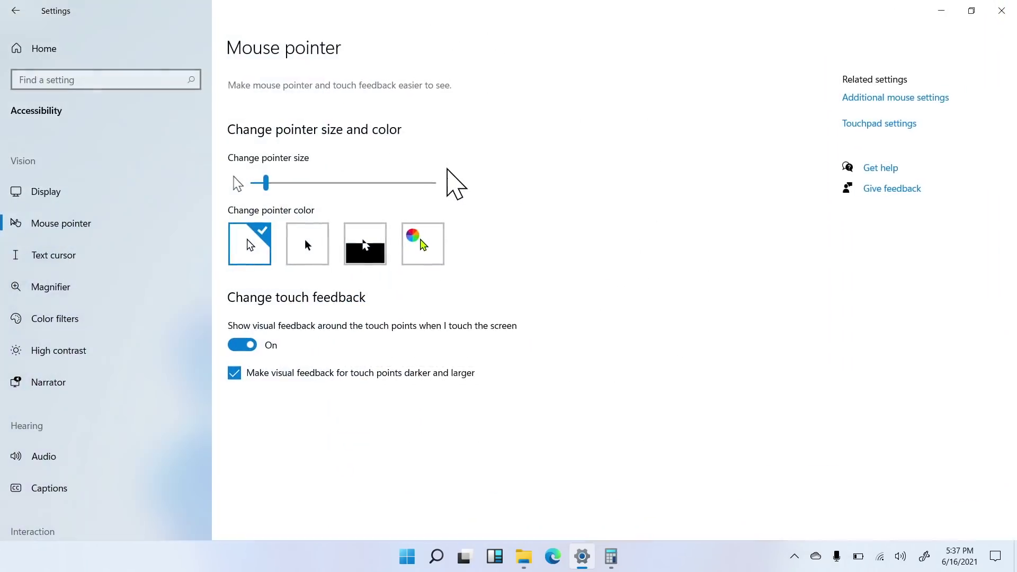
key("super+Down")
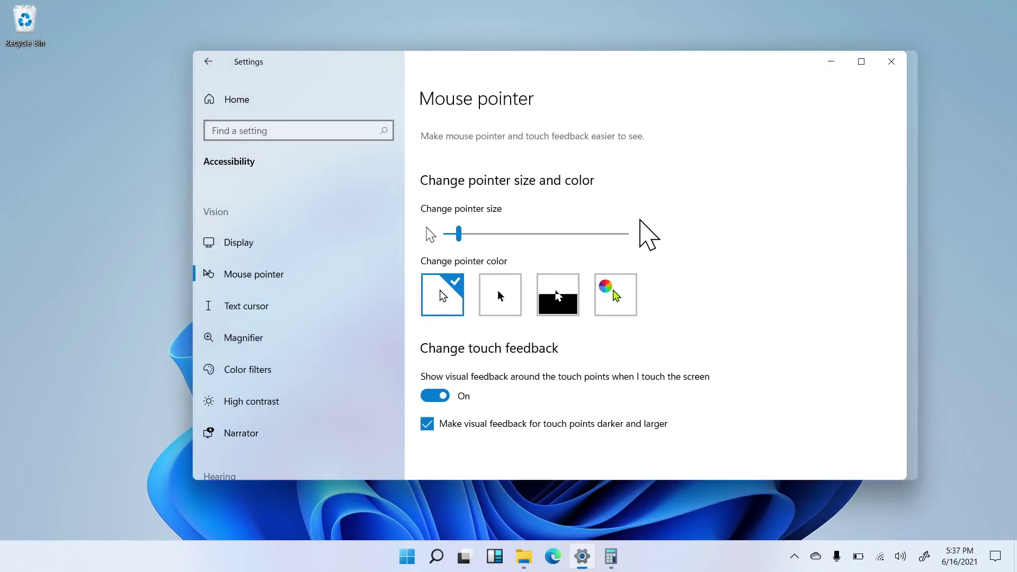
key("alt+space")
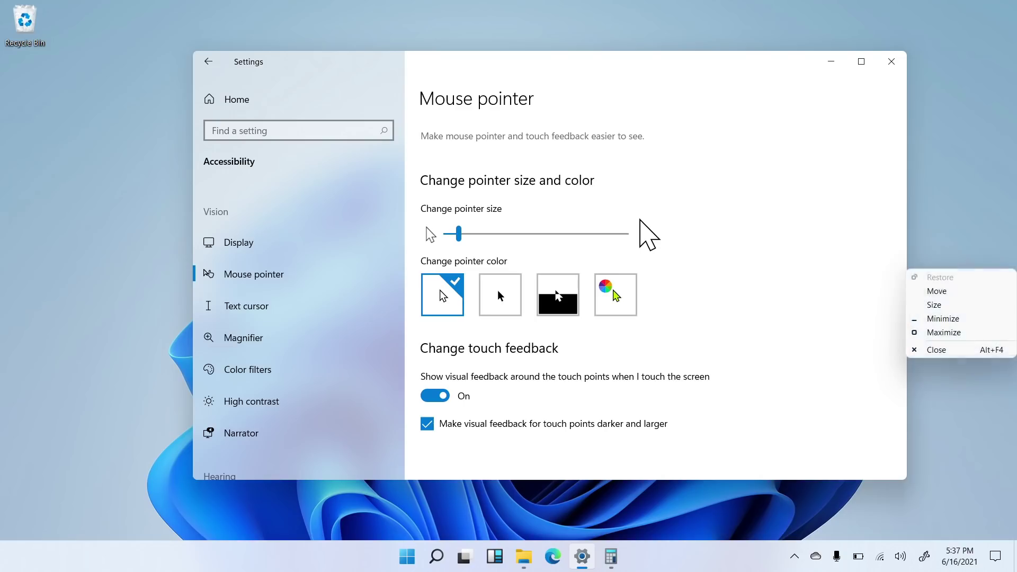
key("s")
key("Right")
key("Left")
key("Left")
key("Left")
key("Left")
key("Left")
key("Left")
key("Left")
key("Left")
key("Left")
key("Left")
key("Left")
key("Left")
key("Left")
key("Left")
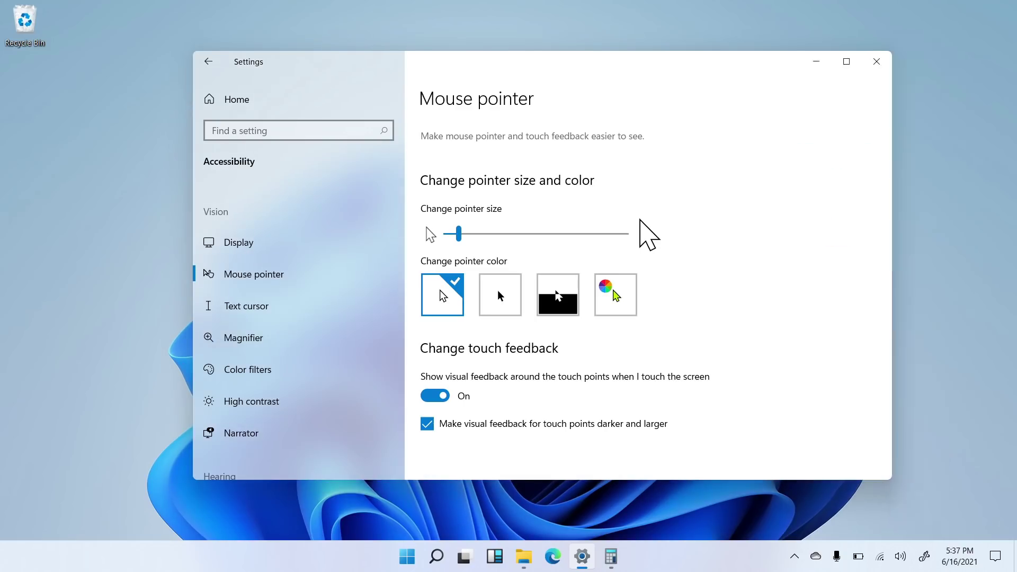
key("Right")
key("Right")
key("Right")
key("Right")
key("Right")
key("Right")
key("Right")
key("Right")
key("Right")
key("Right")
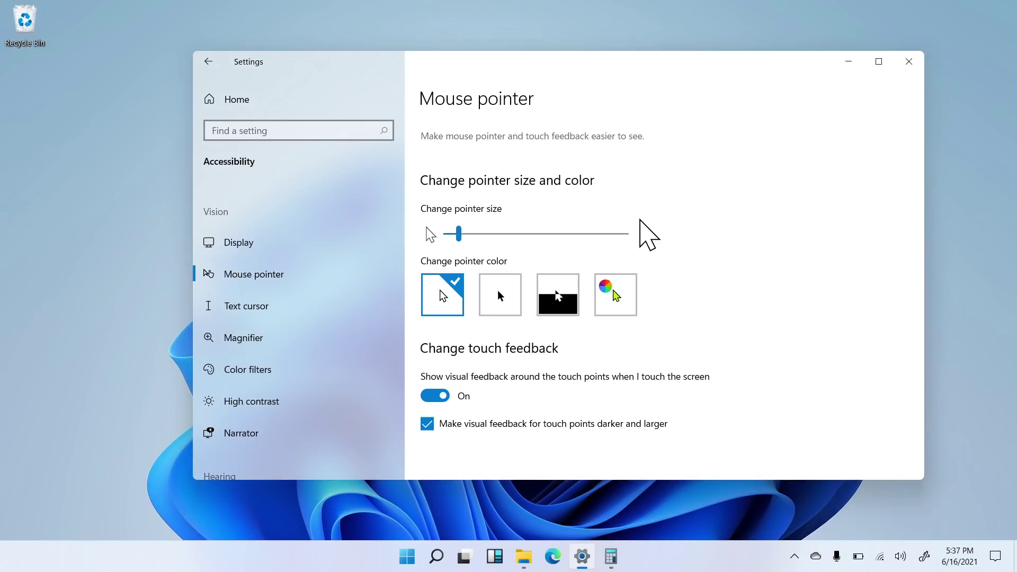
key("Left")
key("Left")
key("Left")
key("Left")
key("Left")
key("Left")
key("Left")
key("Left")
key("Left")
key("Right")
key("Right")
key("Right")
key("Right")
key("Right")
key("Right")
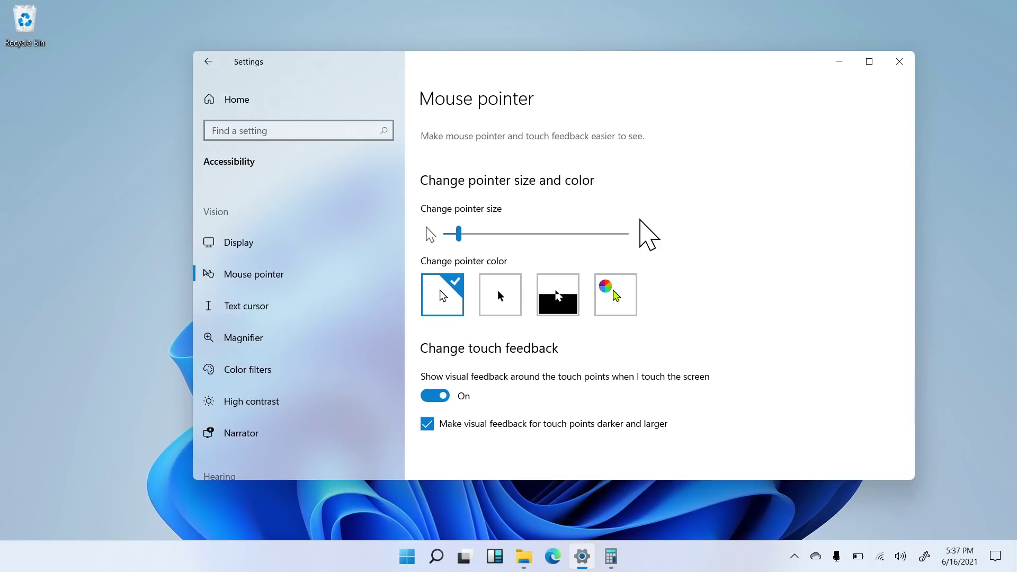
key("Left")
key("Left")
key("Left")
key("Left")
key("Left")
key("Left")
key("Left")
key("Left")
key("Left")
key("Left")
key("Right")
key("Right")
key("Right")
key("Right")
key("Right")
key("Right")
key("Right")
key("Right")
key("Right")
key("Right")
key("Right")
key("Right")
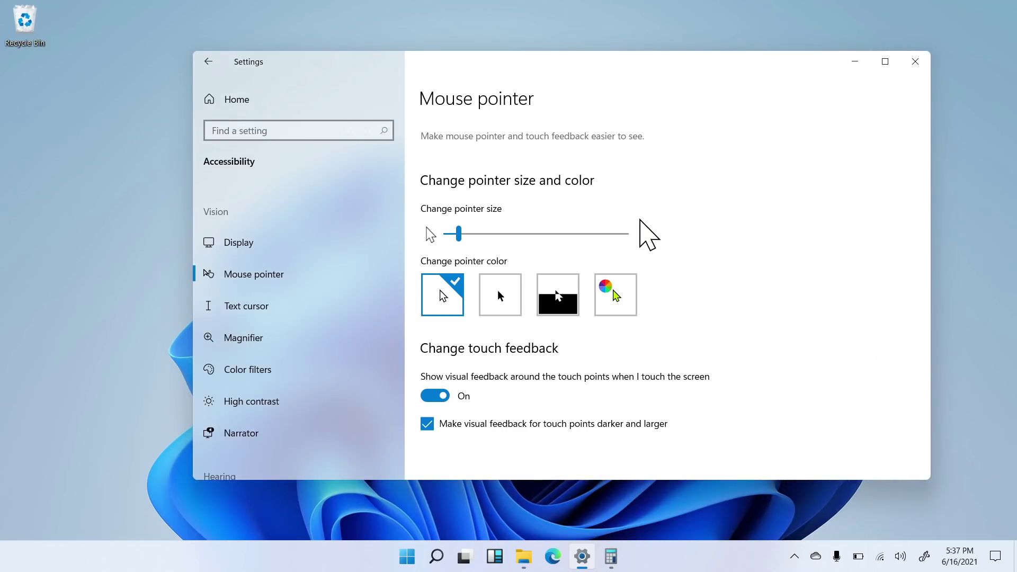
Step: Adjust the Settings window's height and confirm the new size
key("Down")
key("Down")
key("Down")
key("Down")
key("Down")
key("Down")
key("Down")
key("Down")
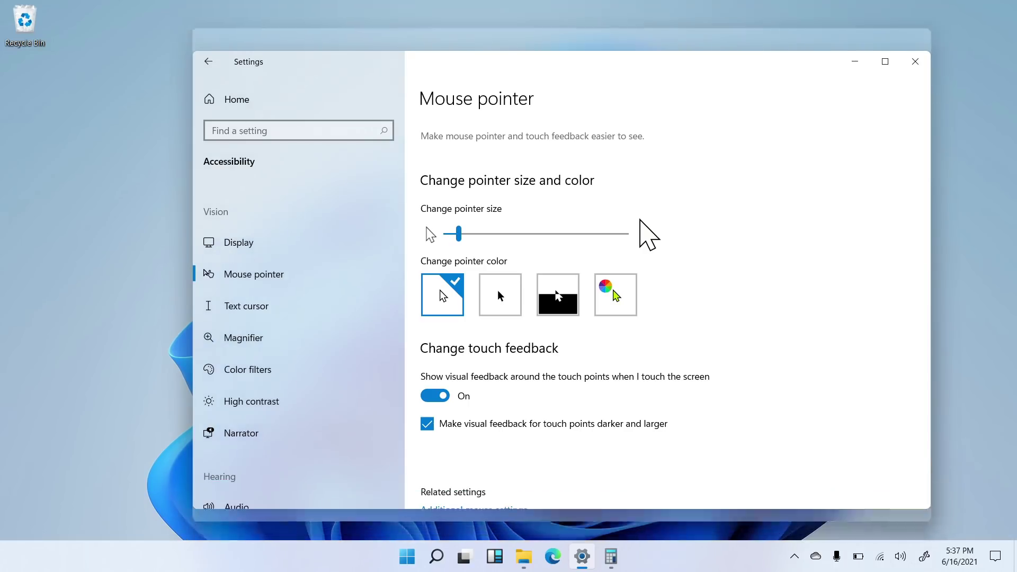
key("Up")
key("Up")
key("Up")
key("Up")
key("Up")
key("Up")
key("Up")
key("Up")
key("Up")
key("Up")
key("Up")
key("Up")
key("Up")
key("Down")
key("Down")
key("Down")
key("Down")
key("Up")
key("Up")
key("Up")
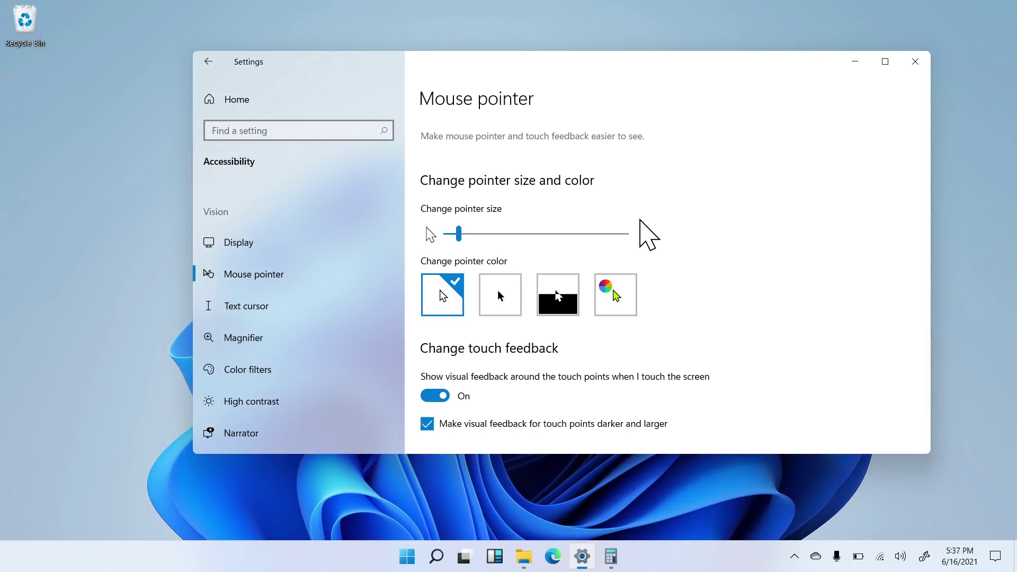
key("Right")
key("Right")
key("Right")
key("Down")
key("Down")
key("Down")
key("Down")
key("Left")
key("Left")
key("Left")
key("Left")
key("Left")
key("Left")
key("Left")
key("Left")
key("Up")
key("Up")
key("Up")
key("Up")
key("Up")
key("Up")
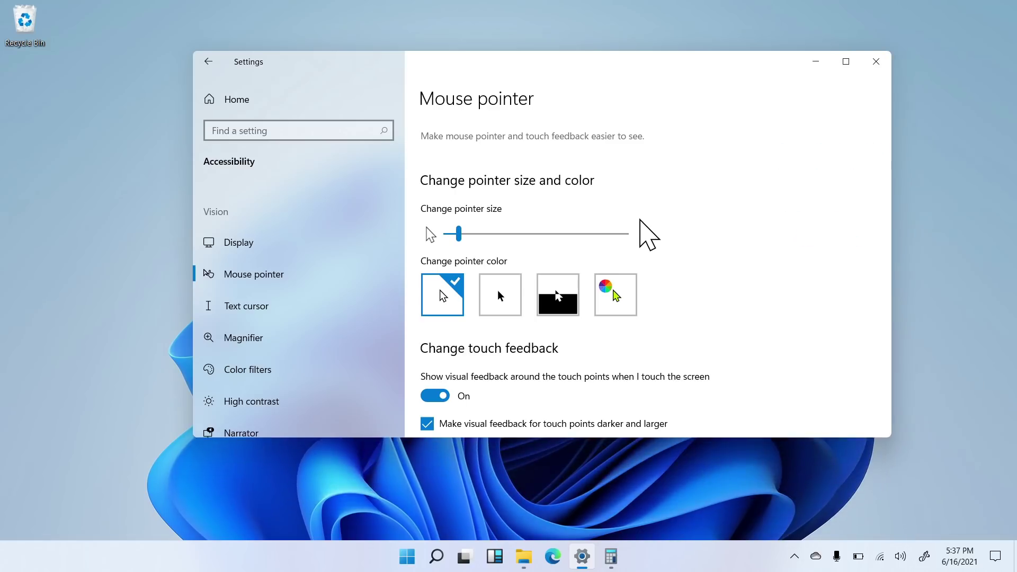
key("Return")
Step: Resize the Settings window again, growing it right and down, then shrinking it
key("alt+space")
key("s")
key("Down")
key("Down")
key("Down")
key("Right")
key("Right")
key("Right")
Step: Fine-tune the Settings window size with another keyboard resize pass
key("Right")
key("Down")
key("Down")
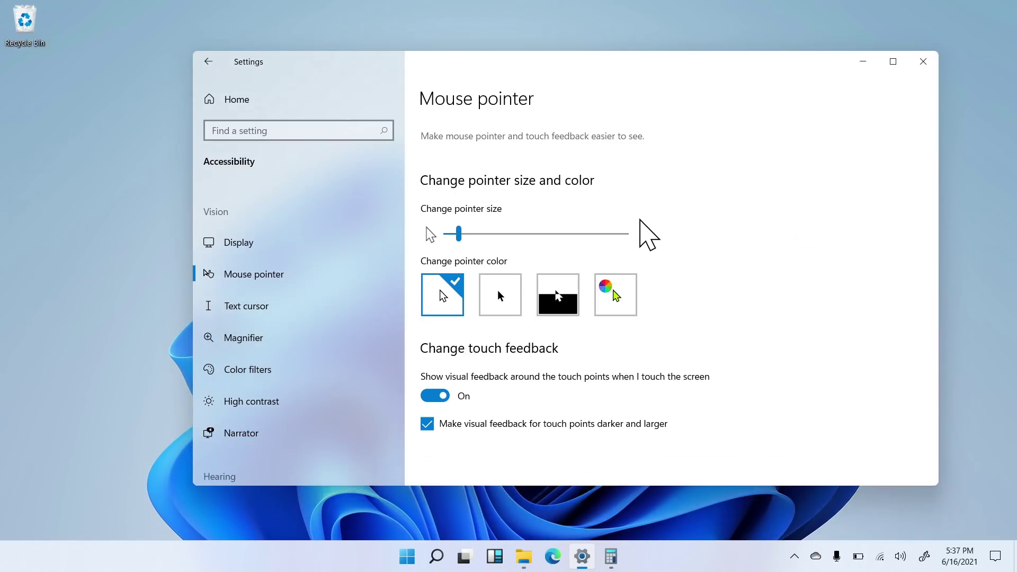
key("Left")
key("Left")
key("Left")
key("Left")
key("Left")
key("Left")
key("Left")
key("Up")
key("Up")
key("Up")
key("Up")
key("Up")
key("Up")
key("Return")
key("alt+space")
key("s")
key("Left")
key("Left")
key("Left")
key("Up")
key("Up")
key("Up")
key("Right")
key("Right")
key("Right")
key("Down")
key("Down")
key("Down")
Step: Make a final resize pass, settling the Settings window wider and slightly shorter
key("Right")
key("Right")
key("Down")
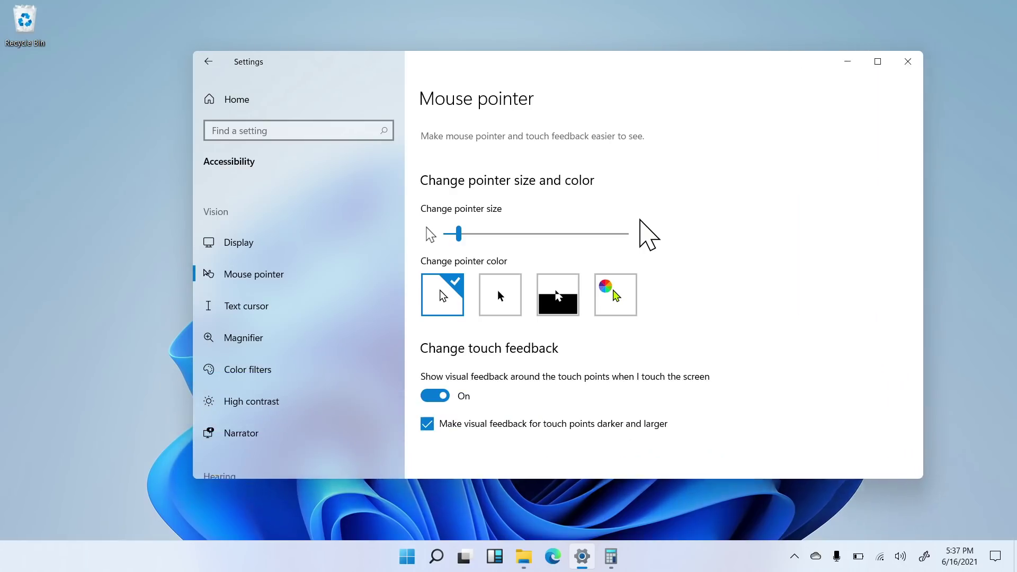
key("Left")
key("Left")
key("Left")
key("Up")
key("Up")
key("Up")
key("Return")
key("alt+space")
key("s")
key("Left")
key("Left")
key("Left")
key("Up")
key("Up")
key("Up")
key("Right")
key("Right")
key("Right")
key("Down")
key("Down")
key("Down")
key("Down")
key("Down")
key("Down")
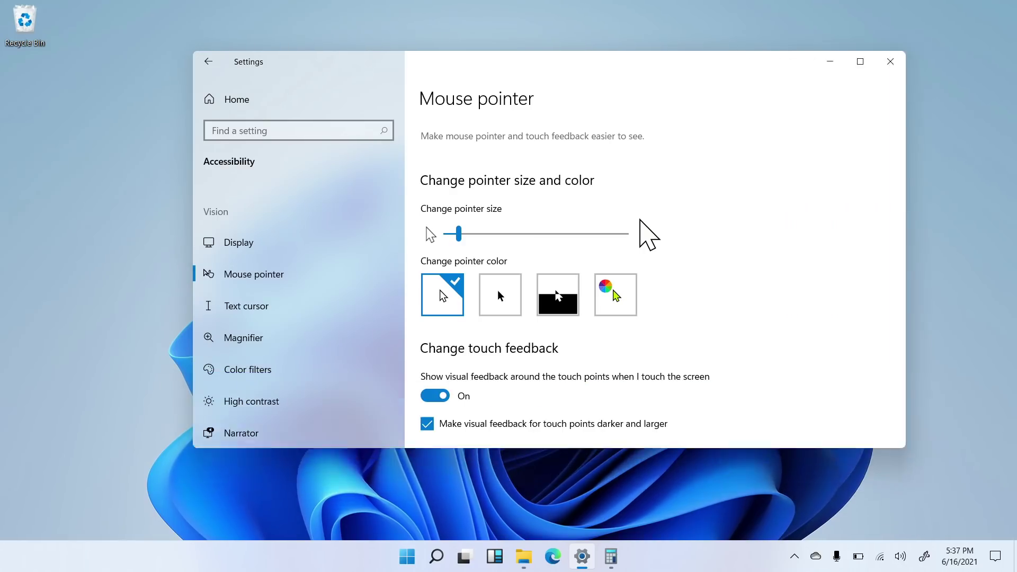
key("Left")
key("Left")
key("Up")
key("Up")
key("Left")
key("Up")
key("Right")
key("Up")
key("Up")
key("Right")
key("Right")
key("Right")
key("Down")
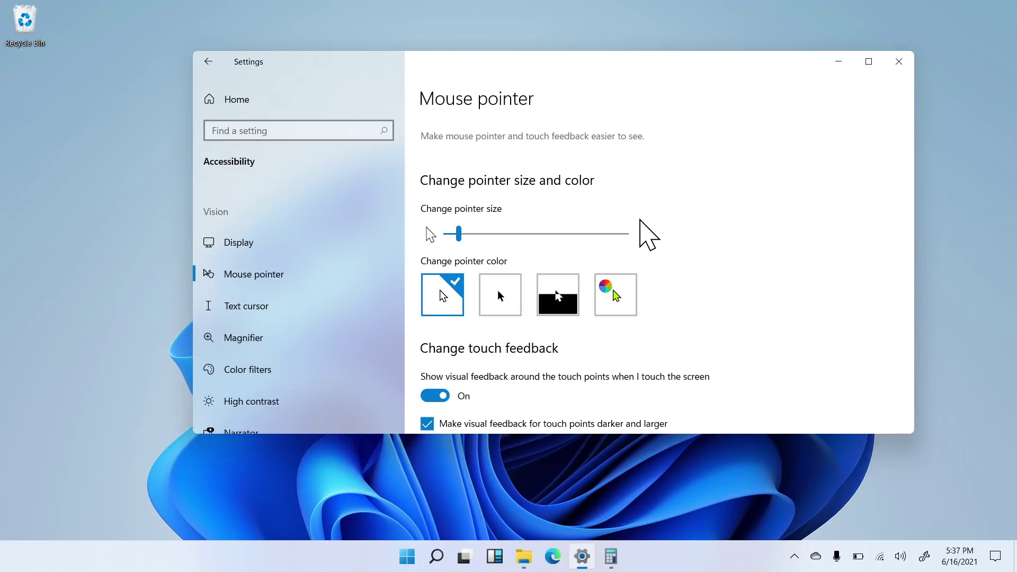
key("Return")
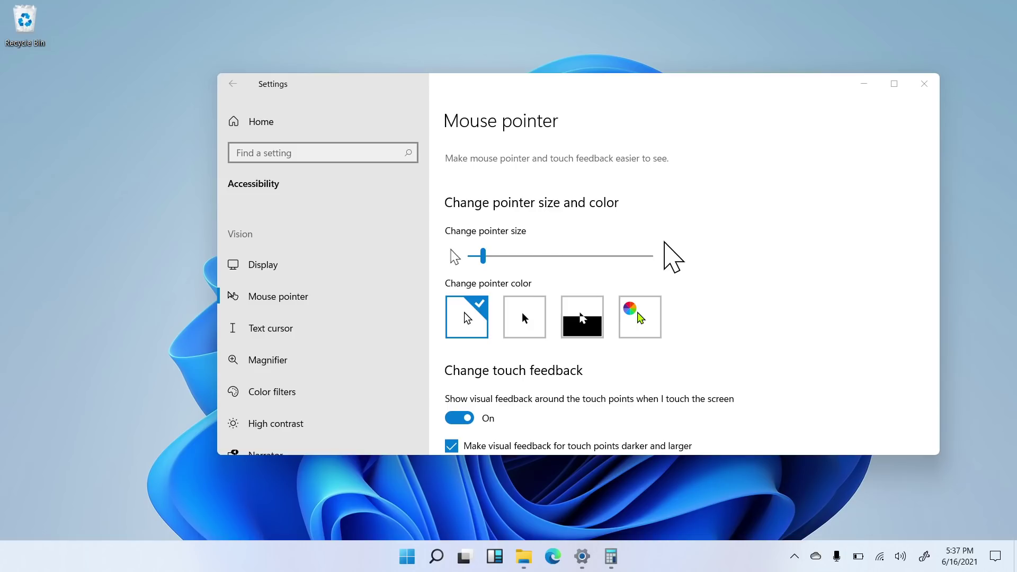
Step: Open and close the Start menu, then drag the Settings window slightly left
key("super")
key("super")
key("super")
key("super")
key("super")
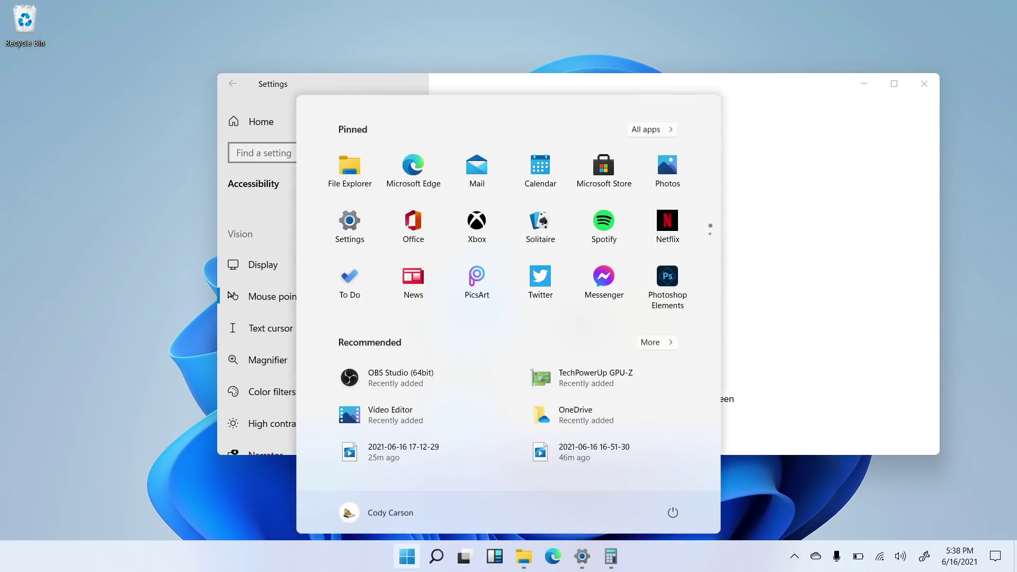
key("super")
key("super")
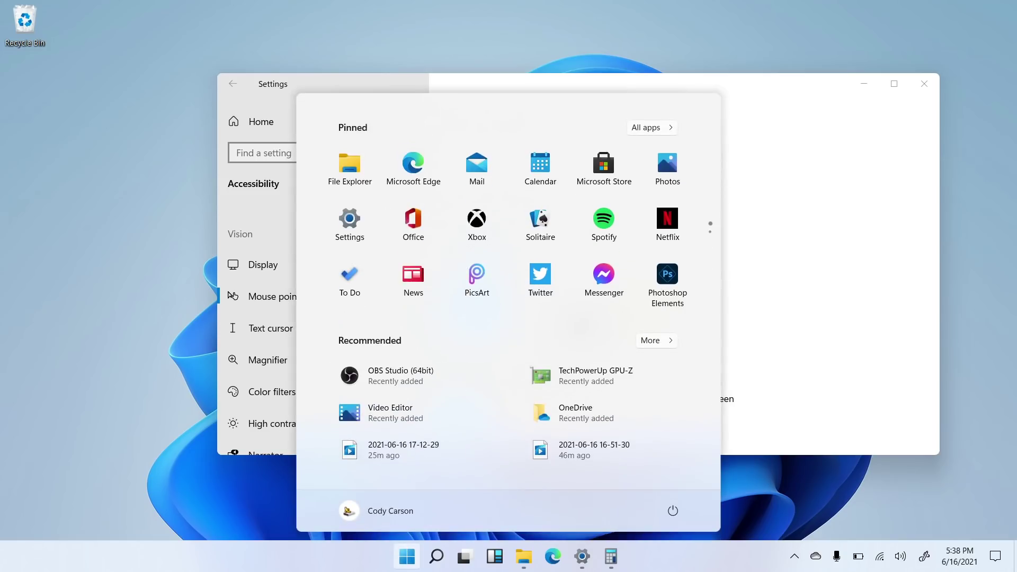
key("super")
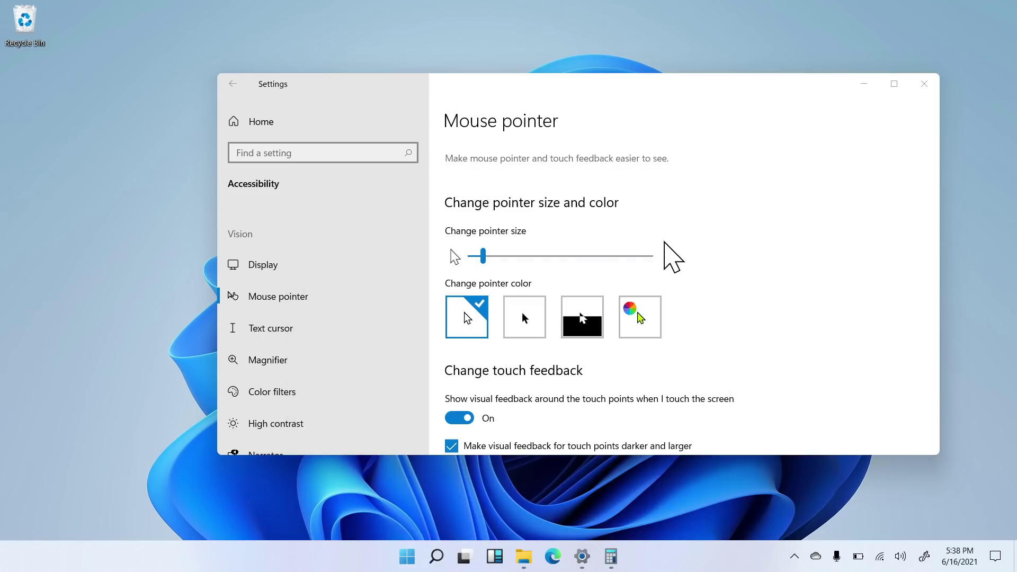
left_click_drag(588, 32, 563, 32)
Step: Maximize and restore the Settings window, then open and close the Widgets panel
left_click(894, 84)
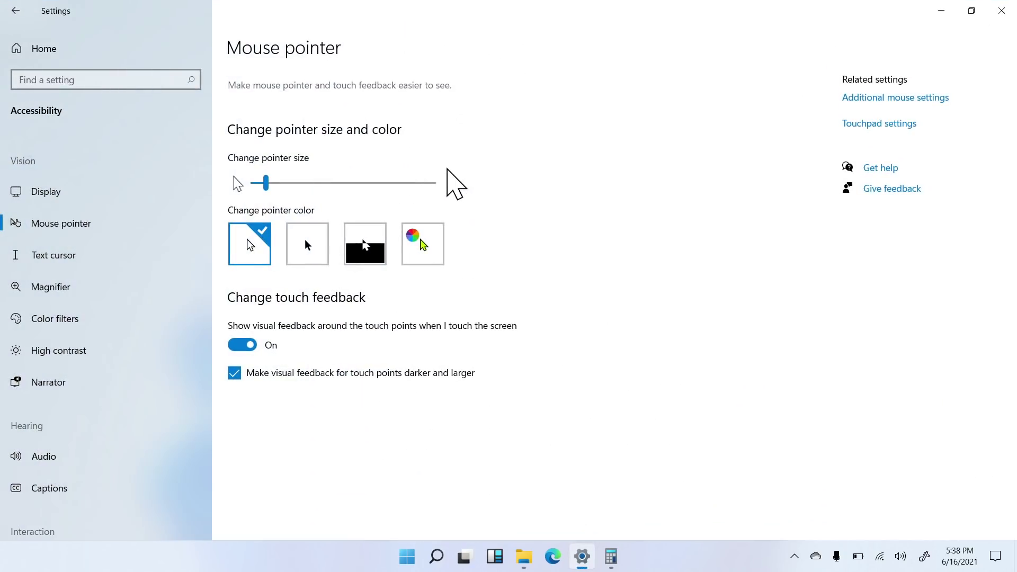
key("super+Down")
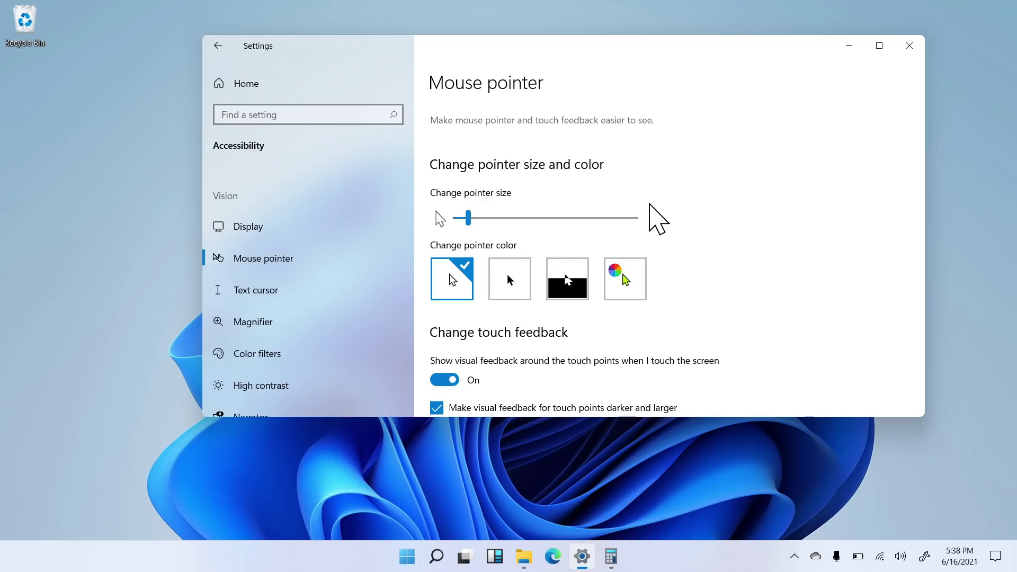
key("super+w")
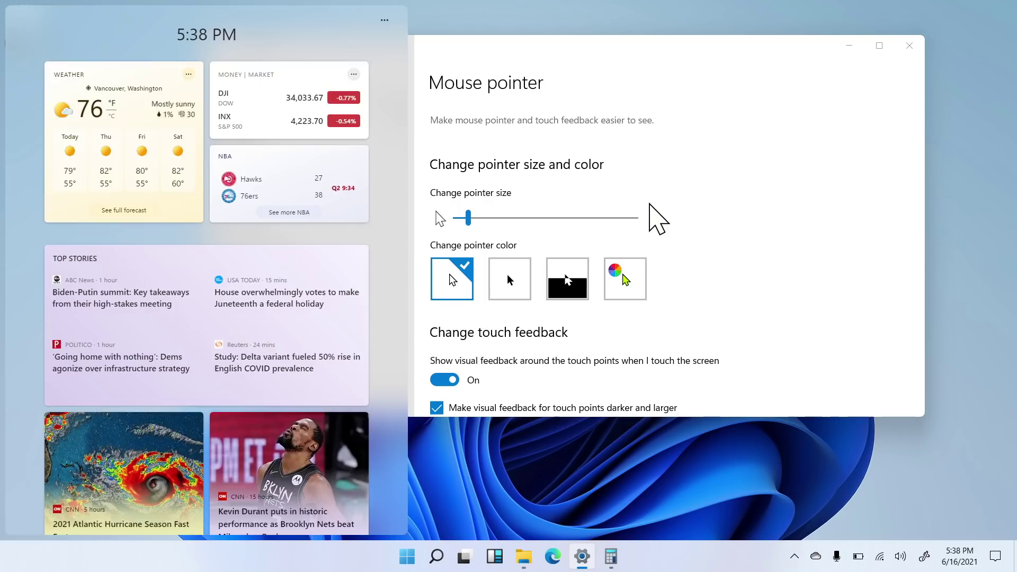
key("super+w")
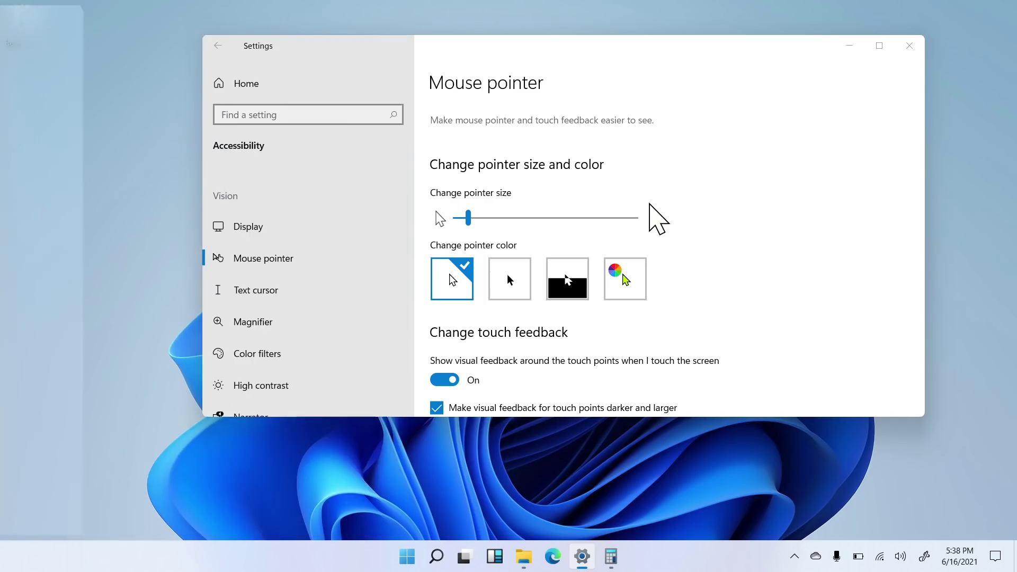
Step: Preview Task View, toggle Widgets, and open and close notifications and quick settings
key("super+Tab")
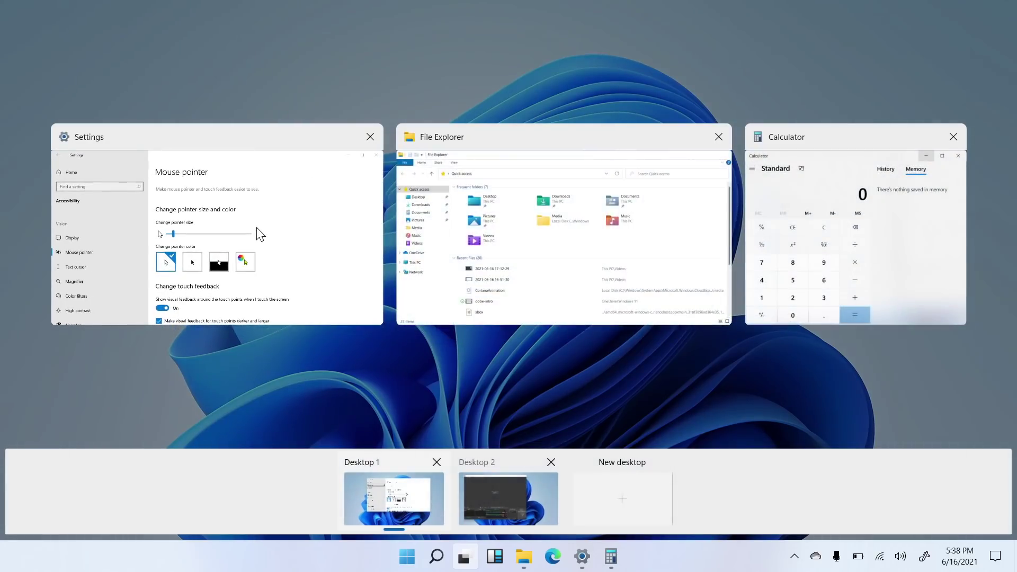
key("Escape")
key("super+w")
key("super+w")
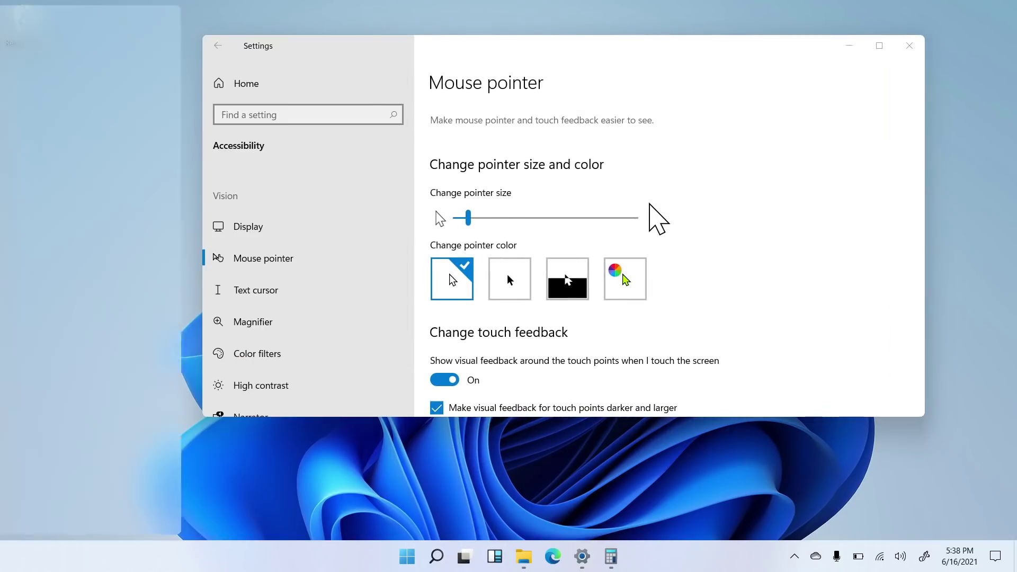
key("super+w")
key("super+w")
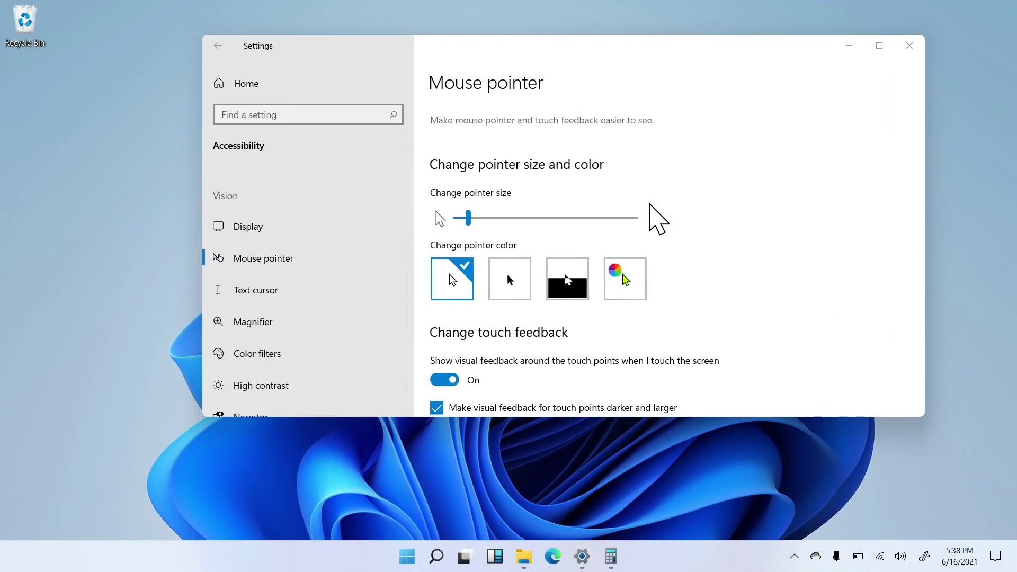
key("super+a")
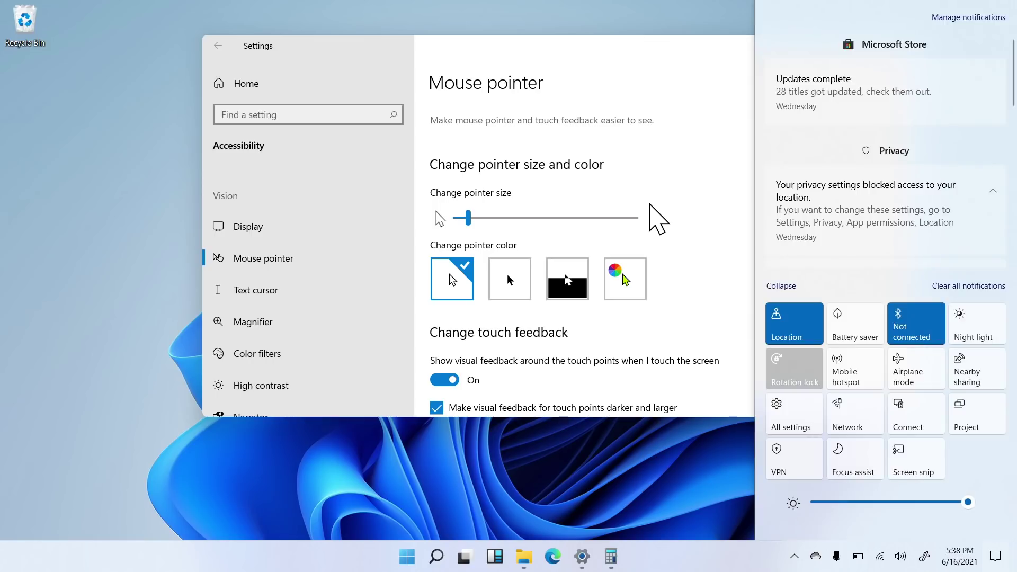
key("super+a")
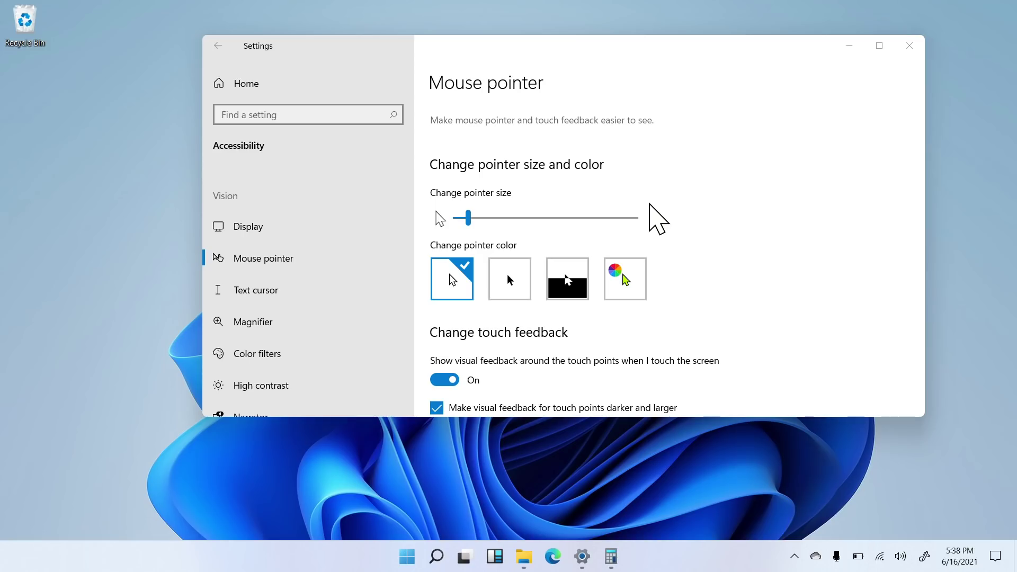
Step: Bring File Explorer to the front from the Task View overview
key("super+Tab")
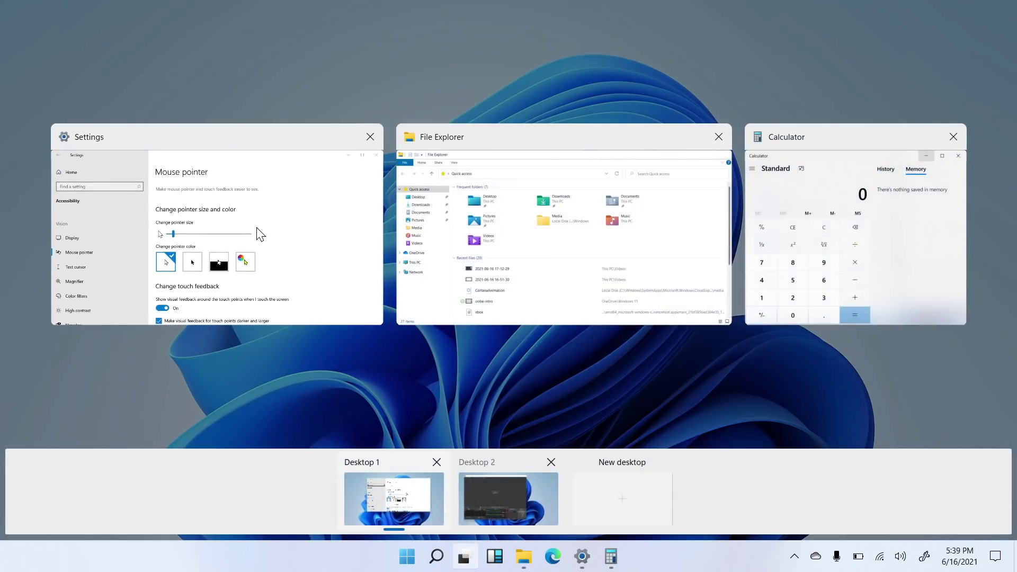
key("Escape")
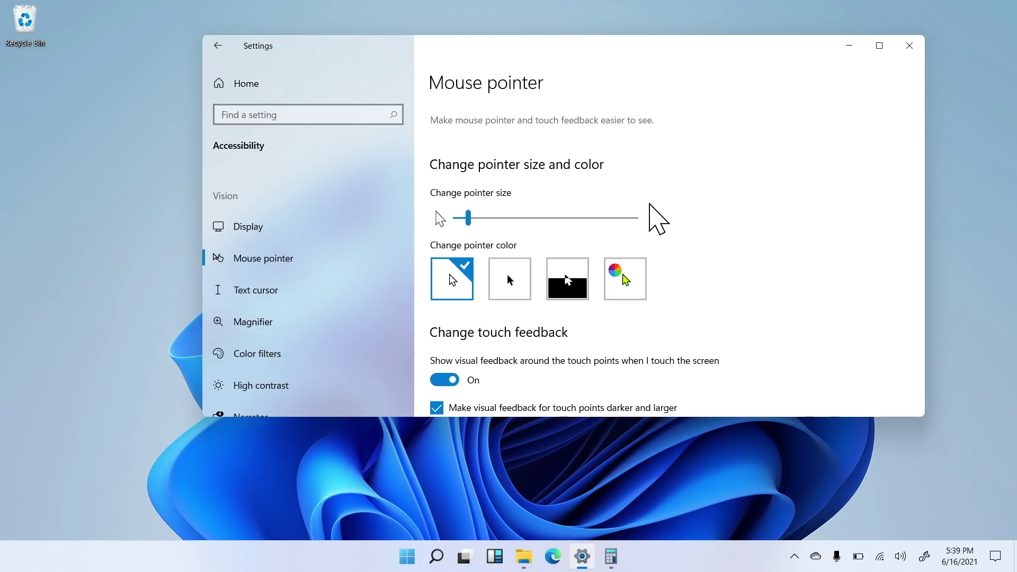
key("super+Tab")
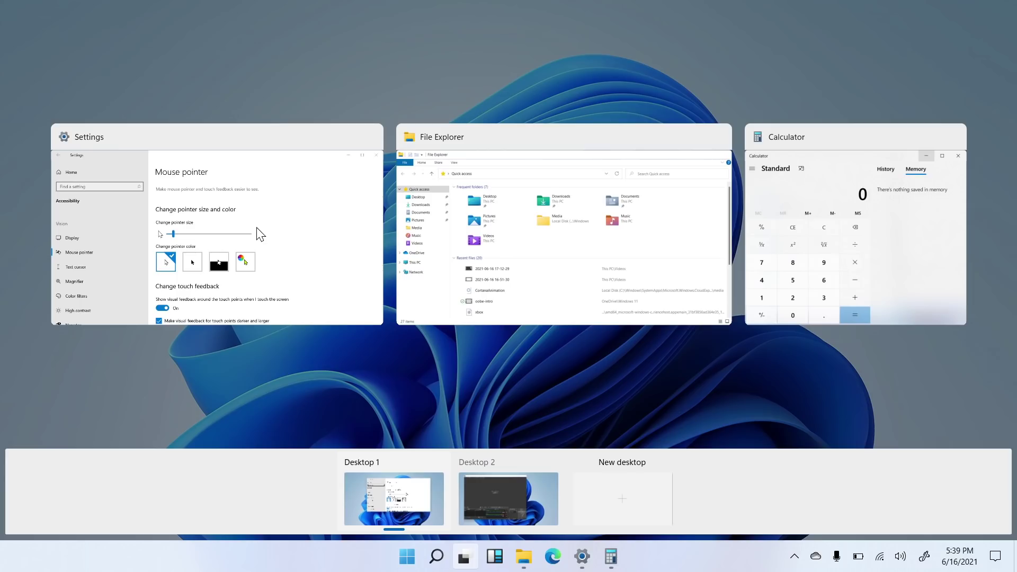
left_click(564, 239)
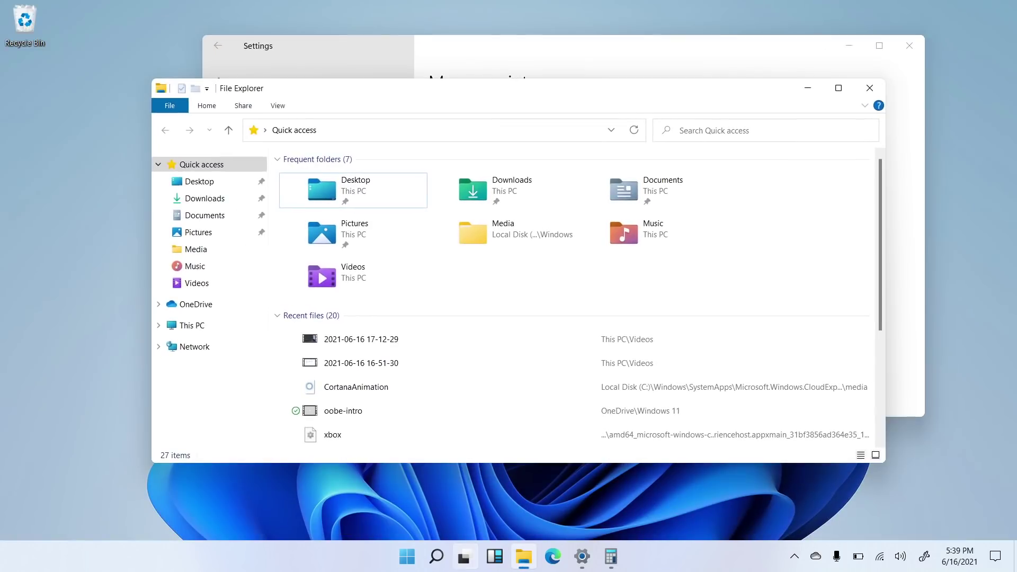
scroll(571, 302, "down", 10)
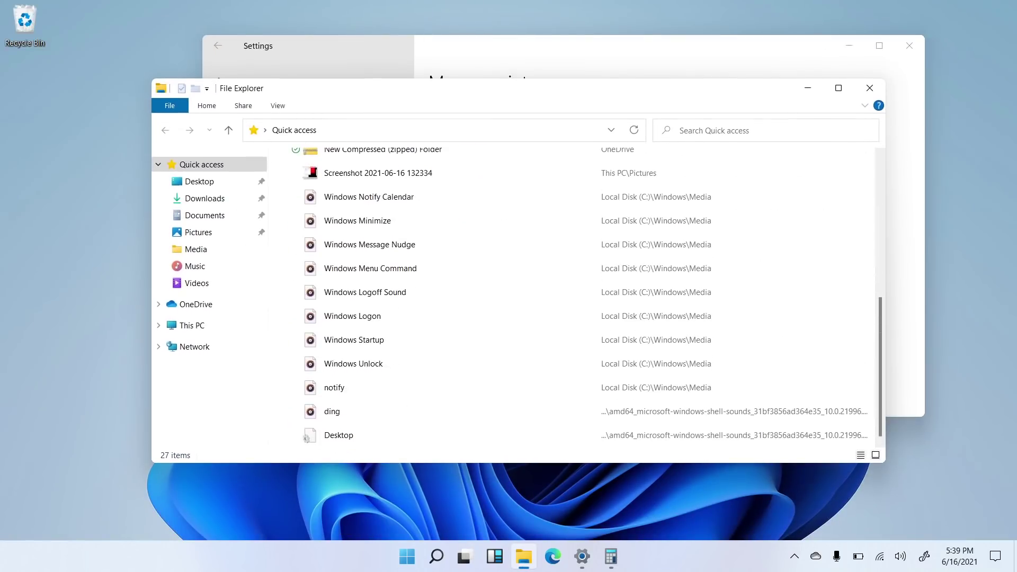
scroll(571, 302, "up", 10)
Step: Switch to Calculator via Task View, then alternate between Explorer and Calculator with Alt+Tab
key("super+Tab")
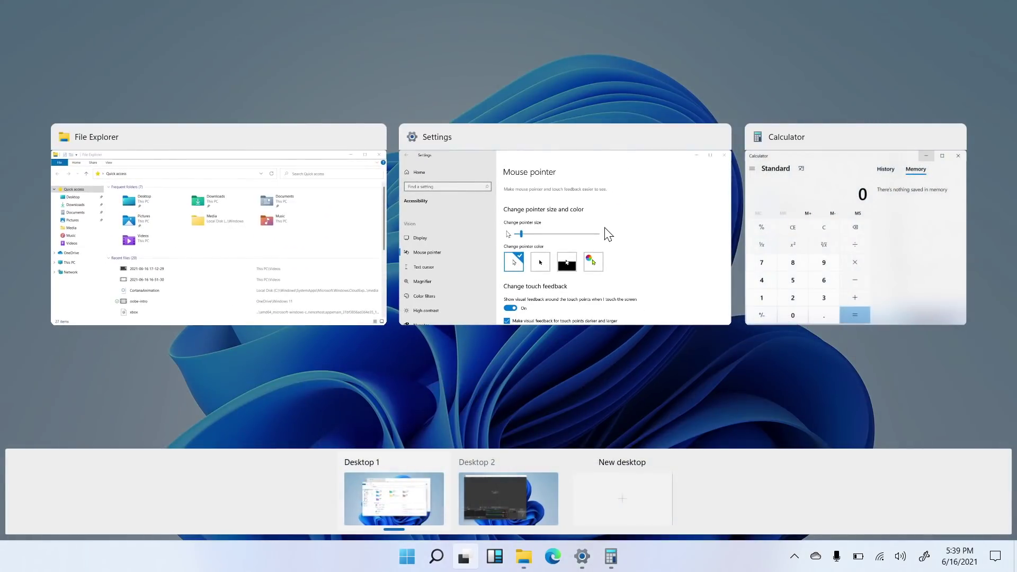
key("Right")
key("Right")
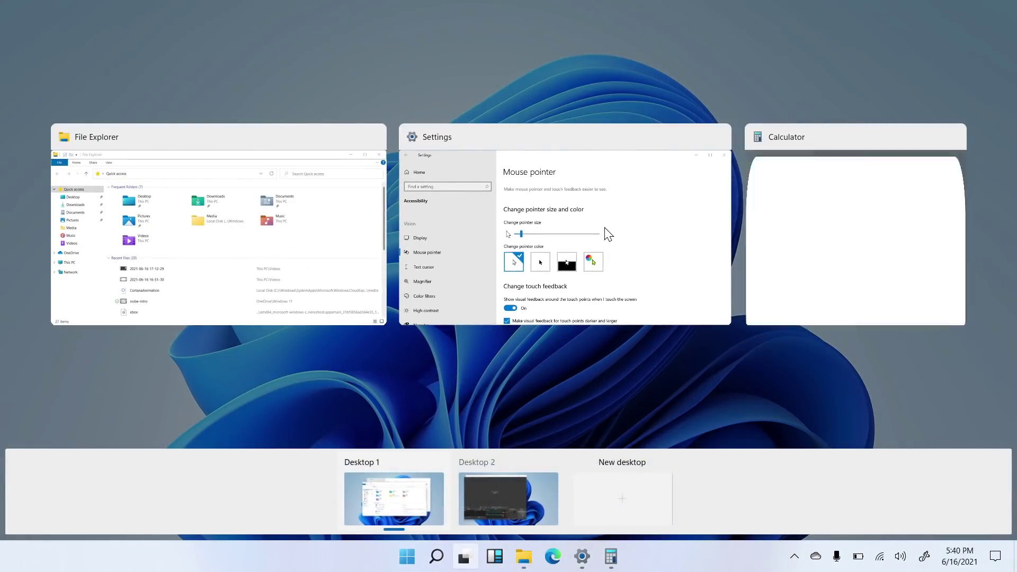
key("Return")
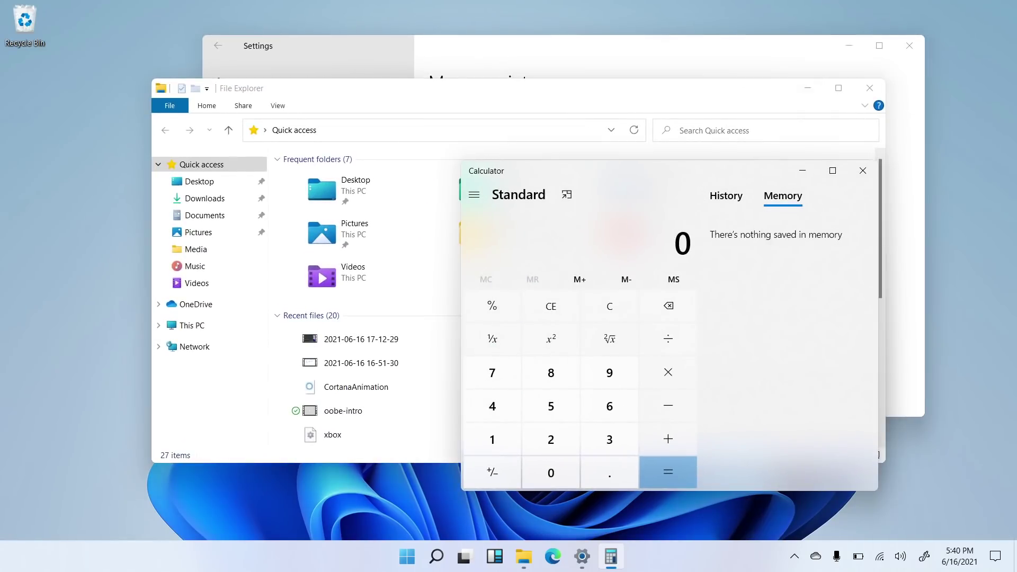
key("alt+Tab")
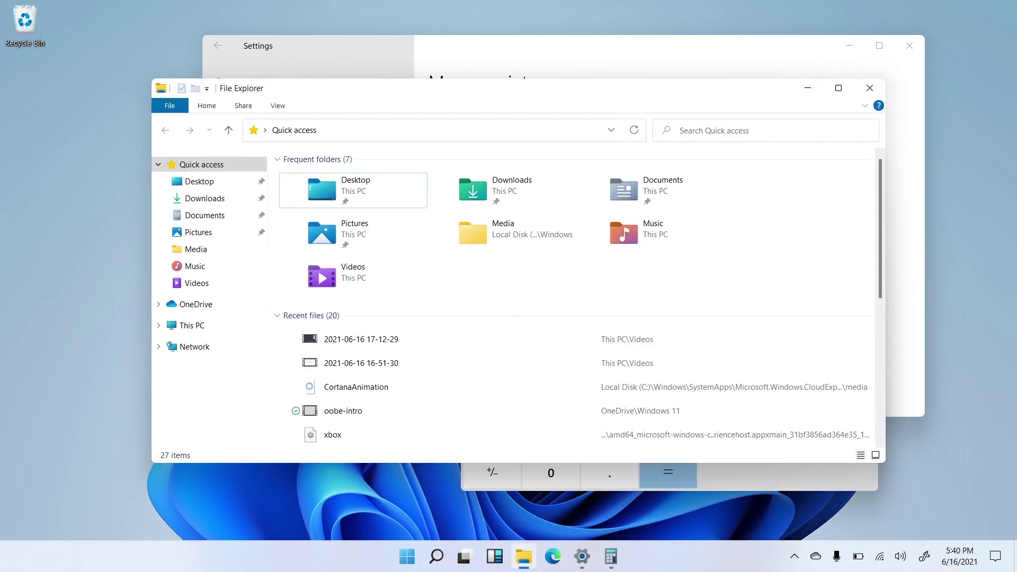
key("alt+Tab")
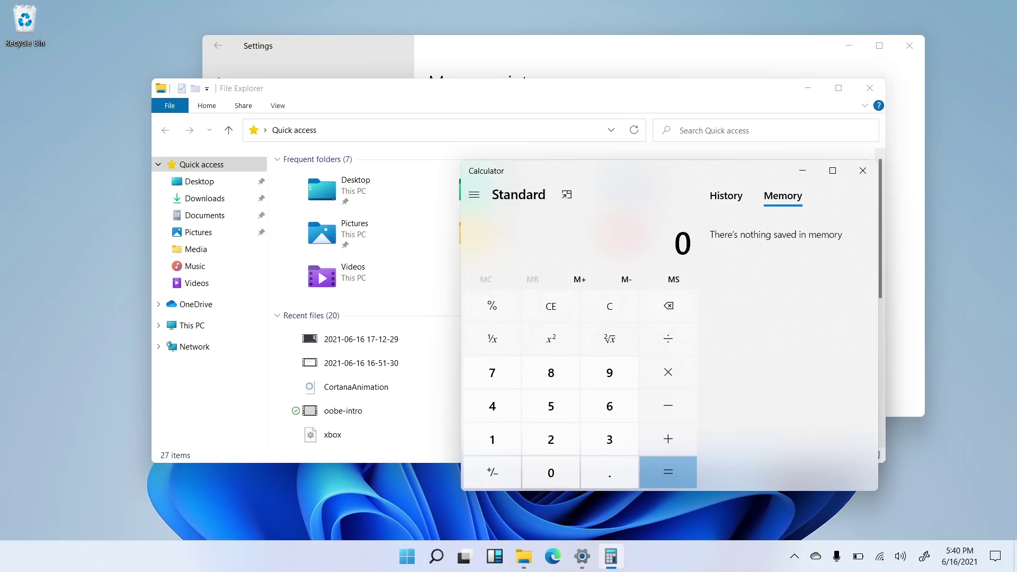
key("alt+Tab")
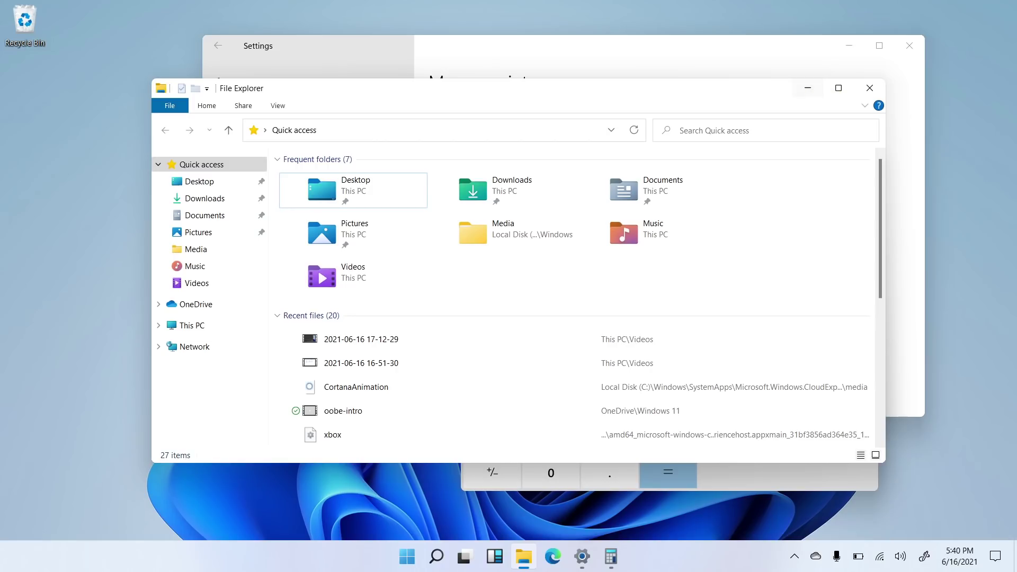
key("alt+Tab")
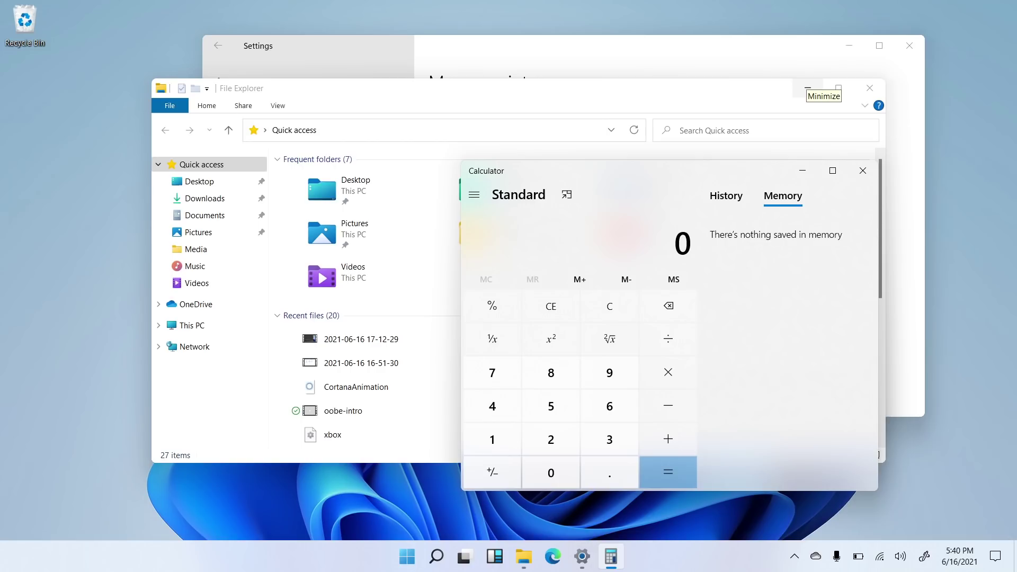
key("alt+Tab")
Step: Hide and restore all windows with Win+D, then switch to the second virtual desktop
key("super+d")
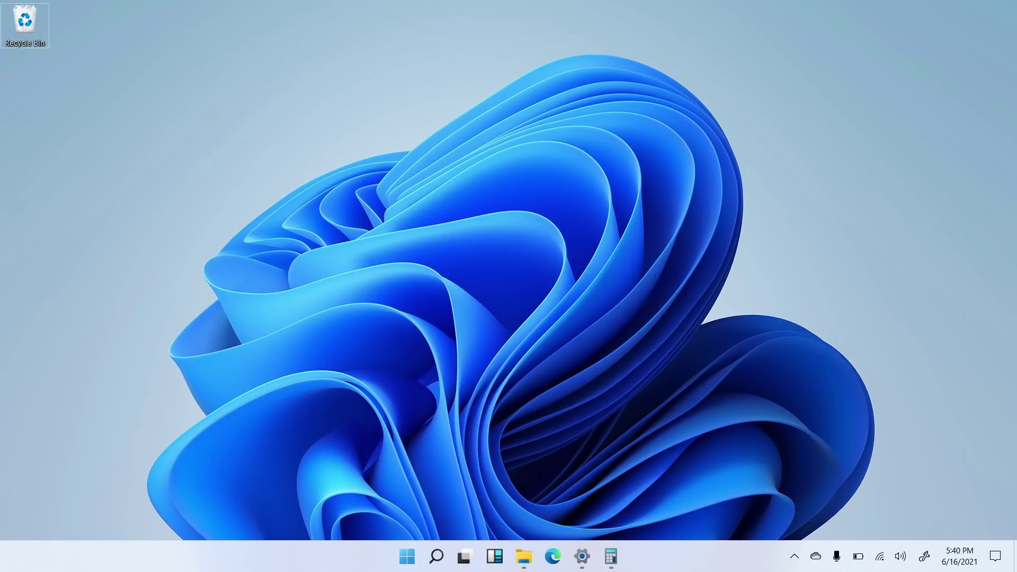
key("super+d")
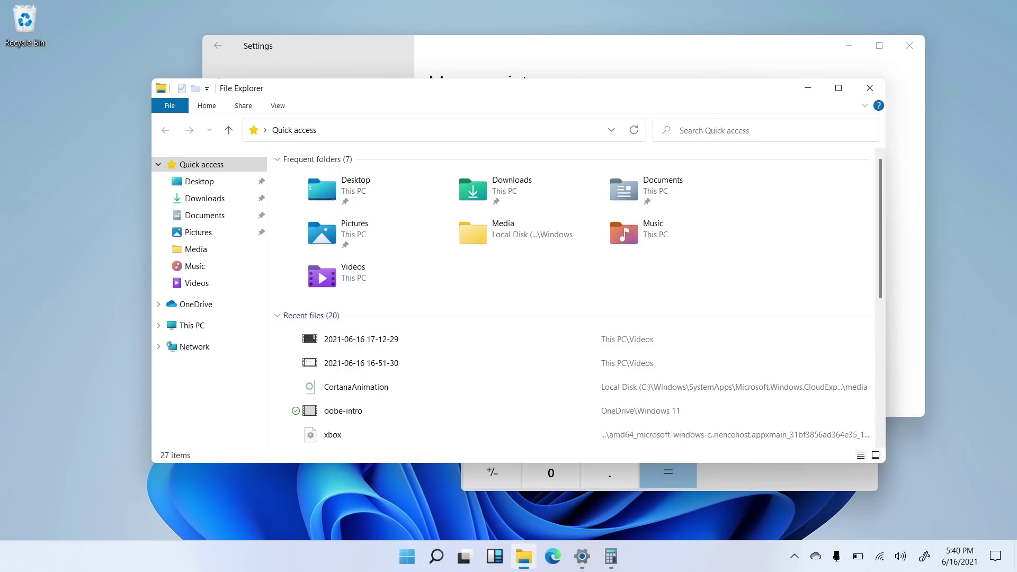
key("ctrl+super+Right")
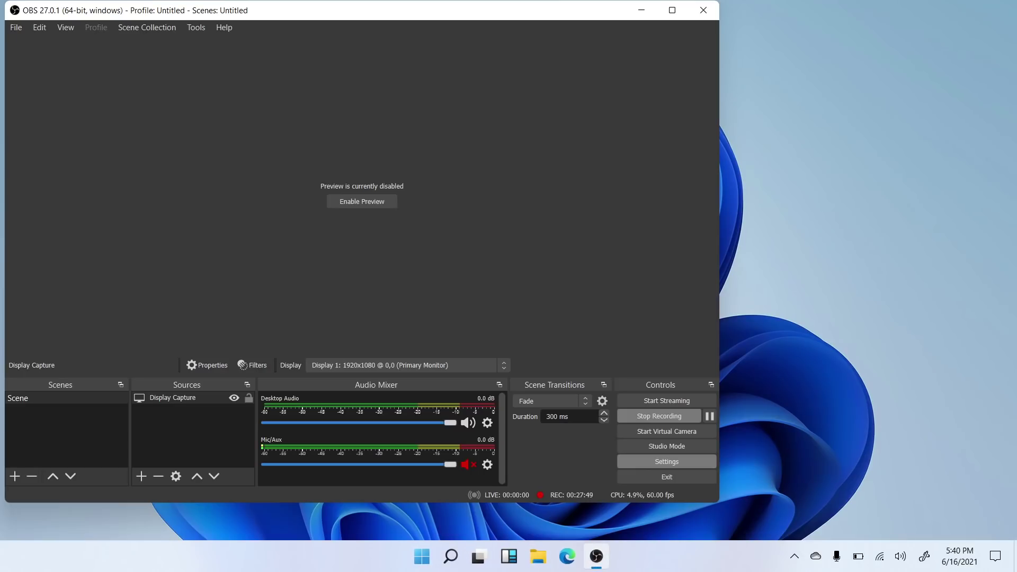
key("super+Tab")
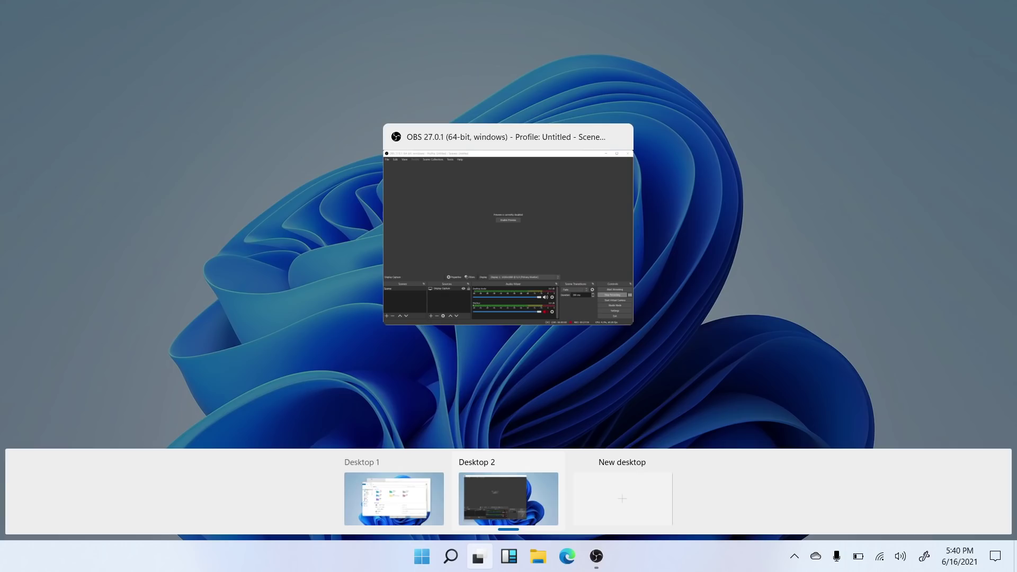
key("Escape")
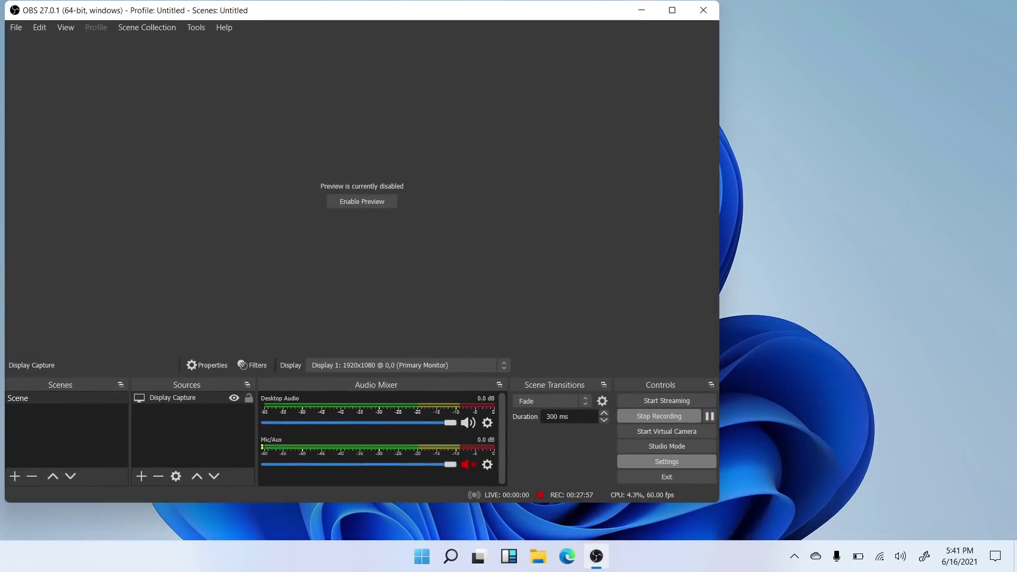
key("ctrl+super+Left")
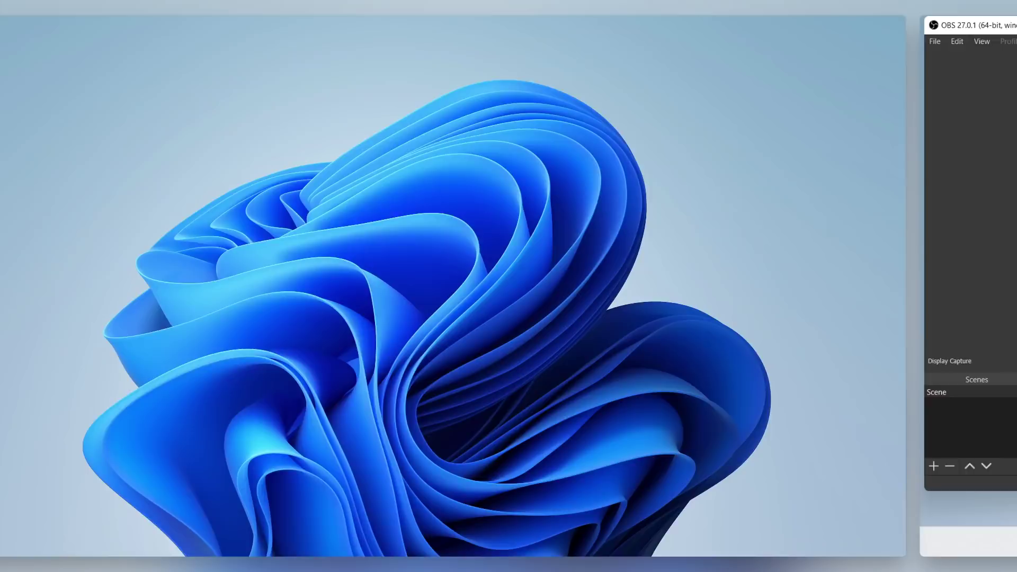
key("ctrl+super+Right")
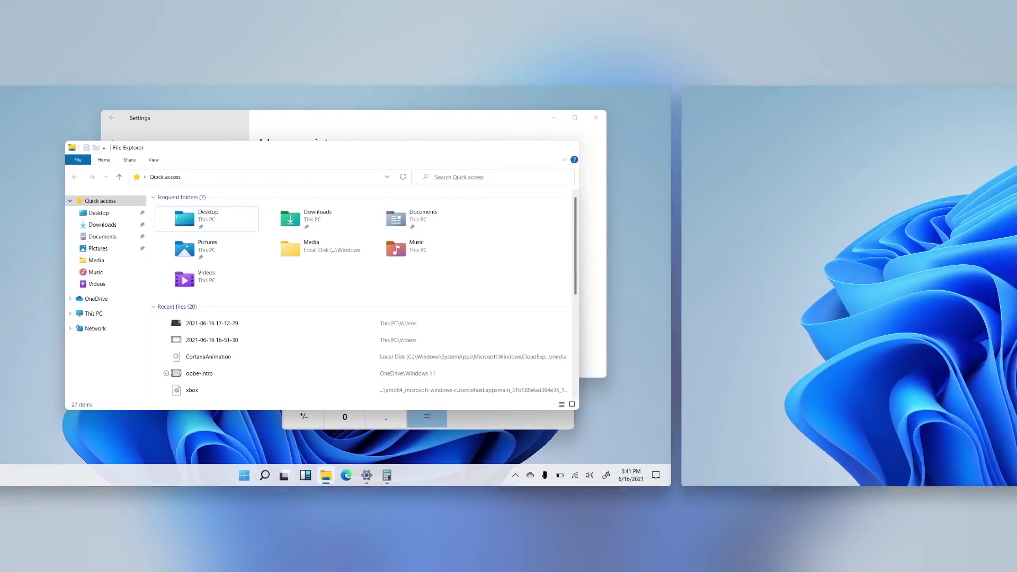
key("ctrl+super+Left")
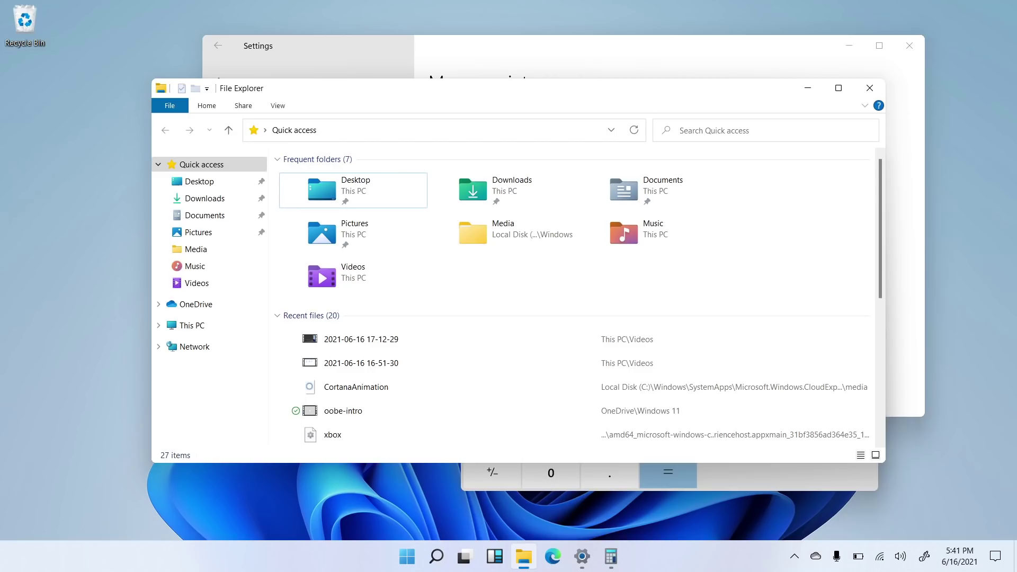
Step: Open Start and notifications, then open and dismiss the taskbar and recent-file context menus
key("super")
key("super")
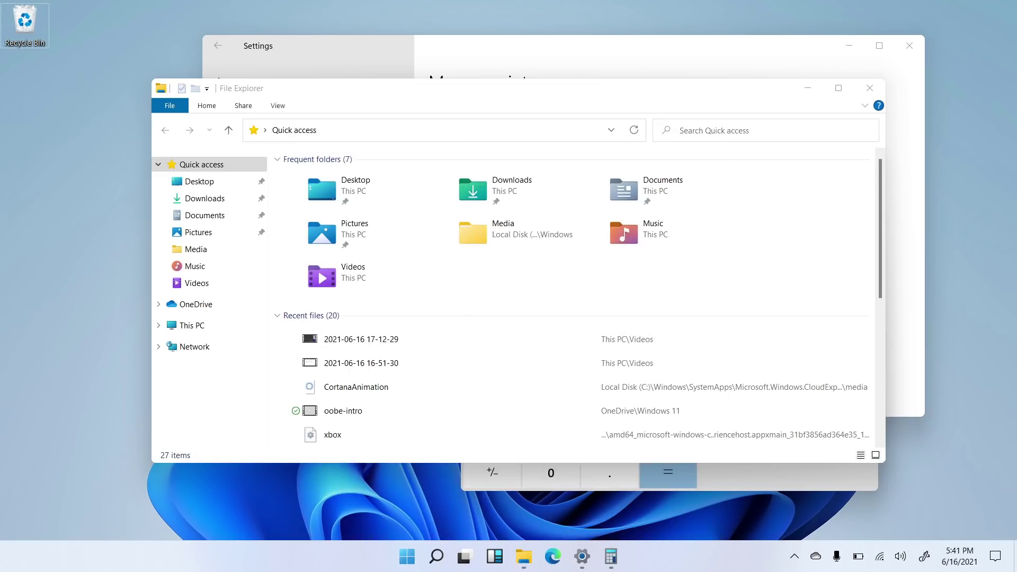
key("super+a")
key("super+a")
key("shift+F10")
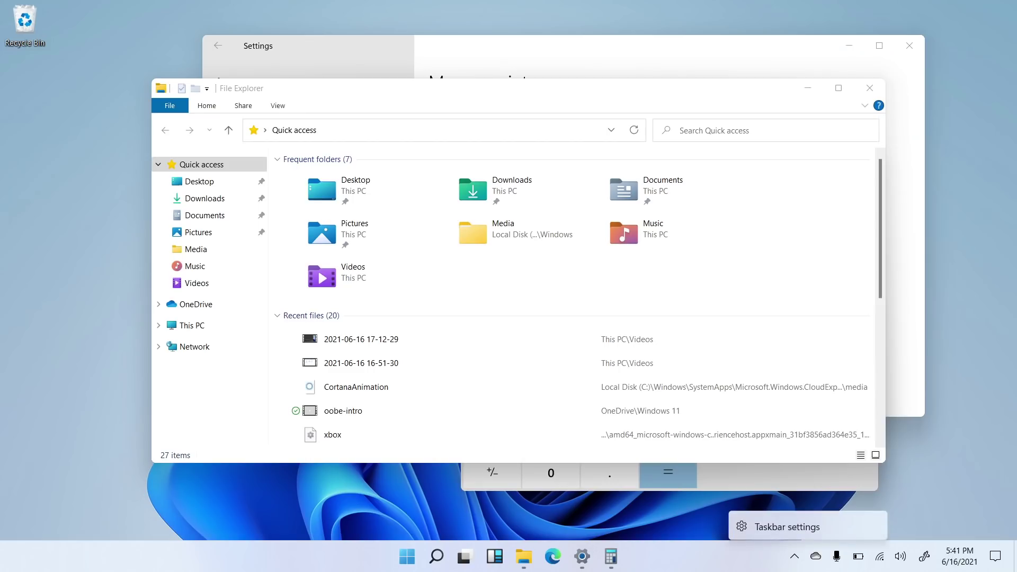
key("Escape")
right_click(350, 363)
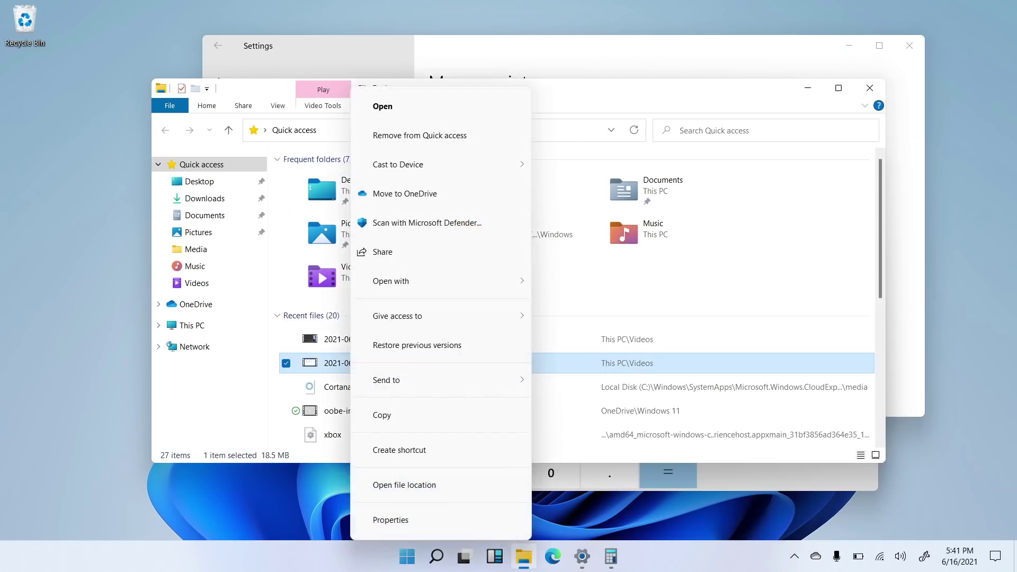
key("Escape")
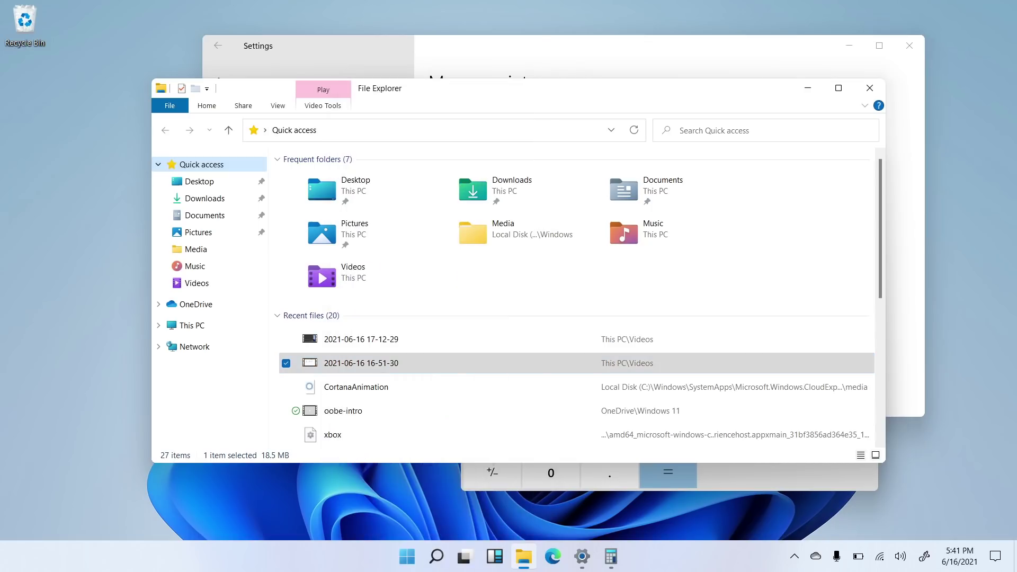
Step: Toggle the hidden system-tray icons, then minimize File Explorer and Calculator
left_click(794, 555)
left_click(793, 555)
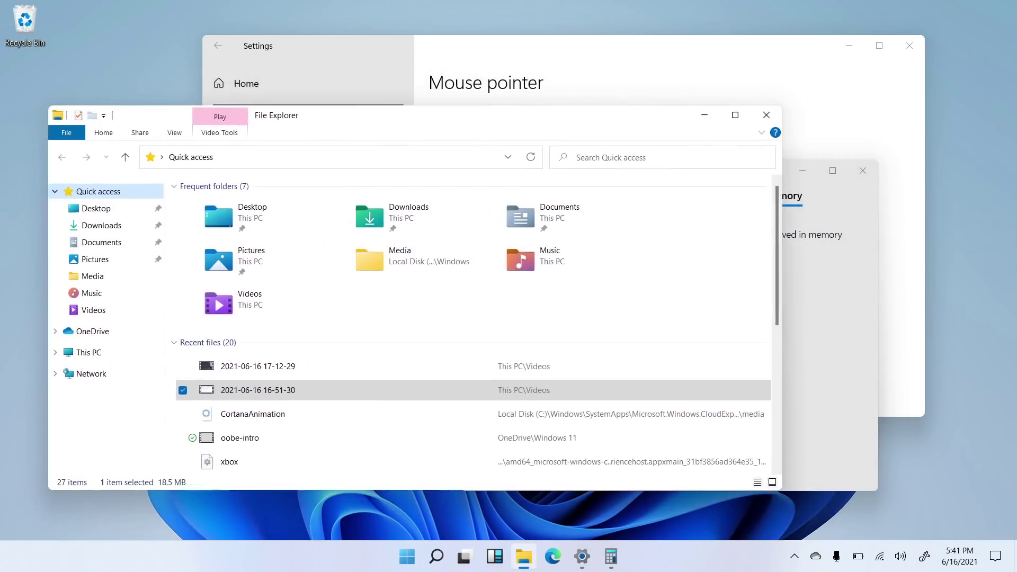
key("super+Down")
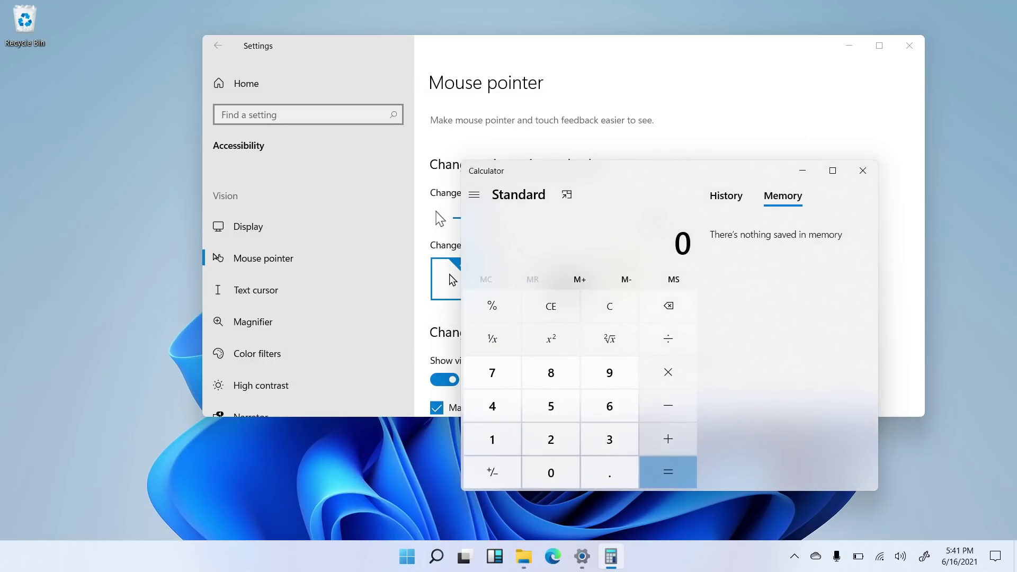
key("super+Down")
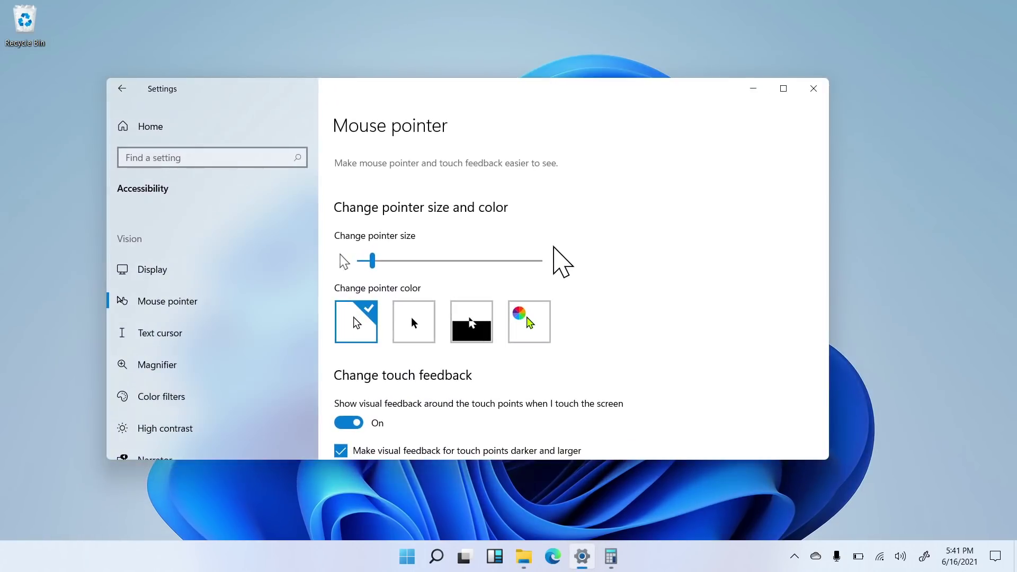